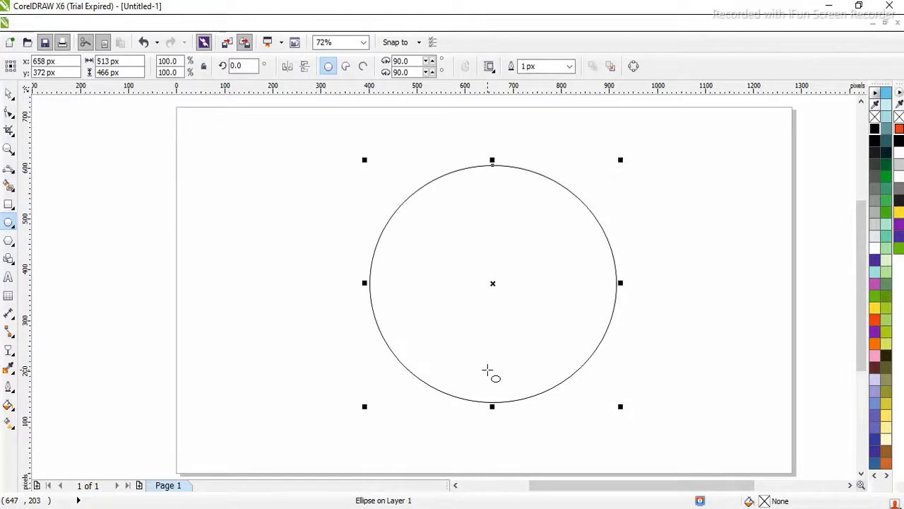
Step: Move the ellipse slightly down and toward the page centre, and shrink it to about 501 by 455 px
key(Down)
key(Left)
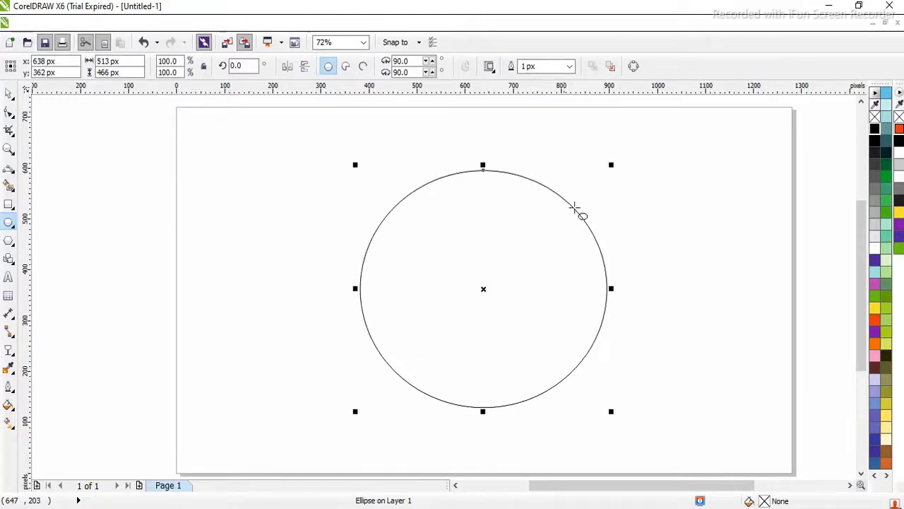
drag(614, 165, 604, 169)
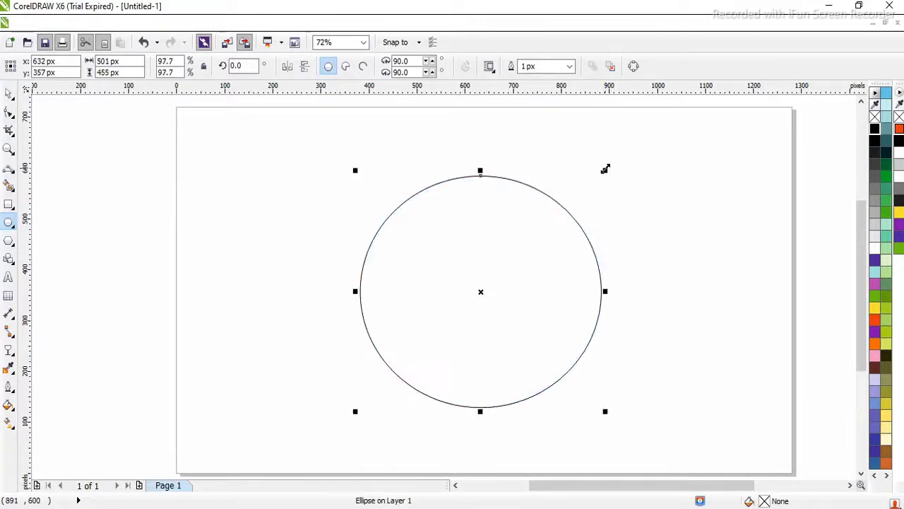
click(314, 236)
key(space)
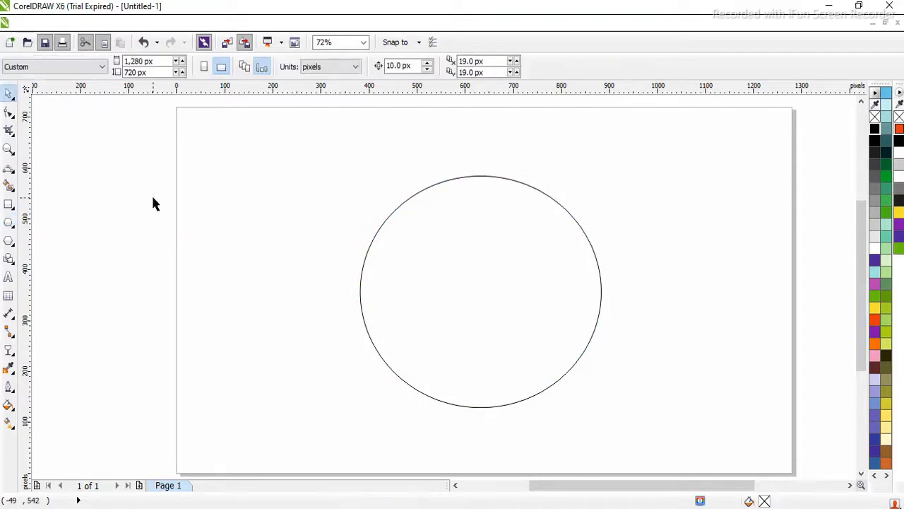
Step: Draw a wing outline about 419 by 346 px with two connected 3-point curves, starting and ending on the ellipse's left edge
click(8, 169)
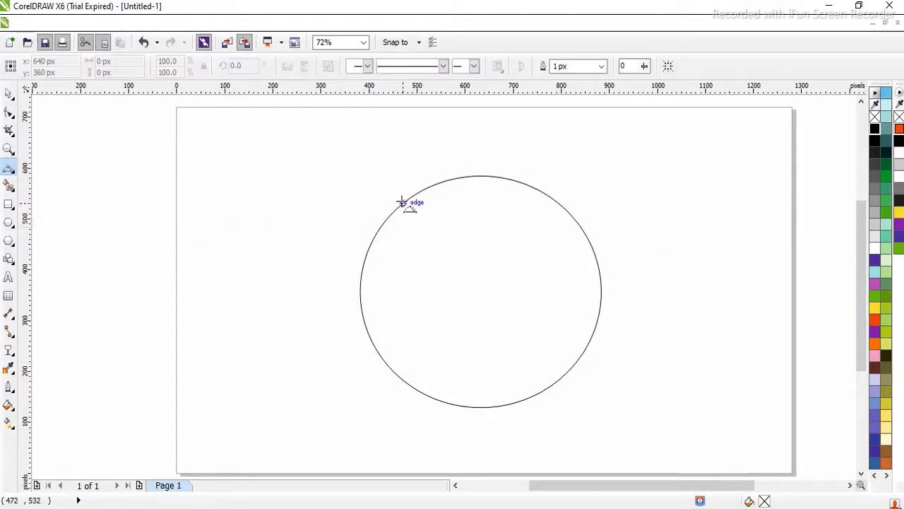
drag(400, 202, 202, 378)
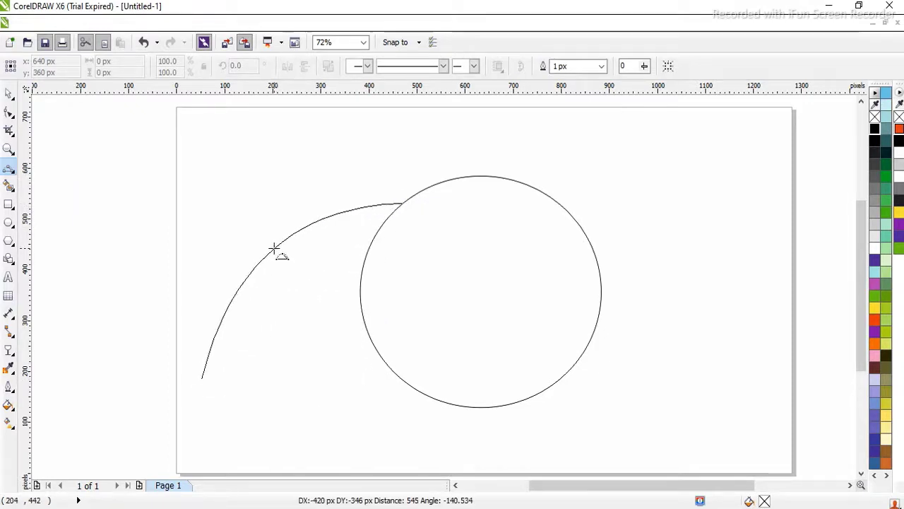
click(275, 249)
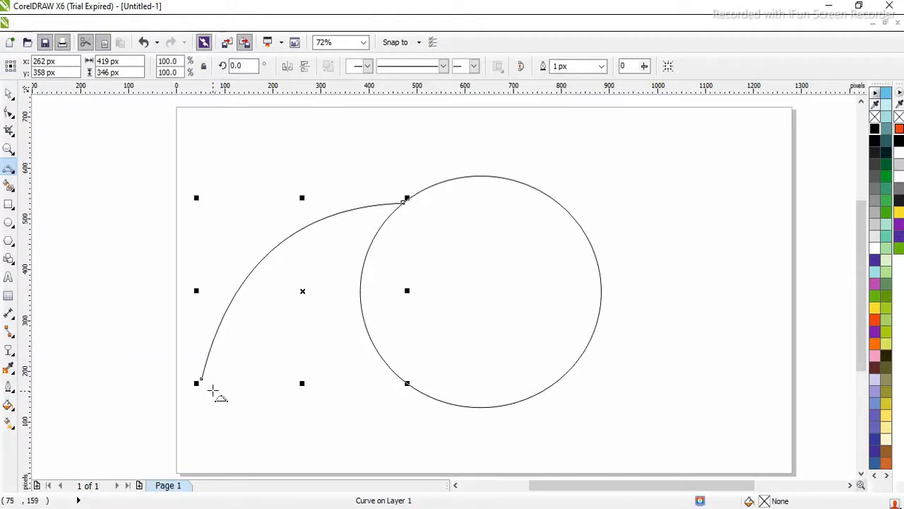
drag(202, 380, 375, 351)
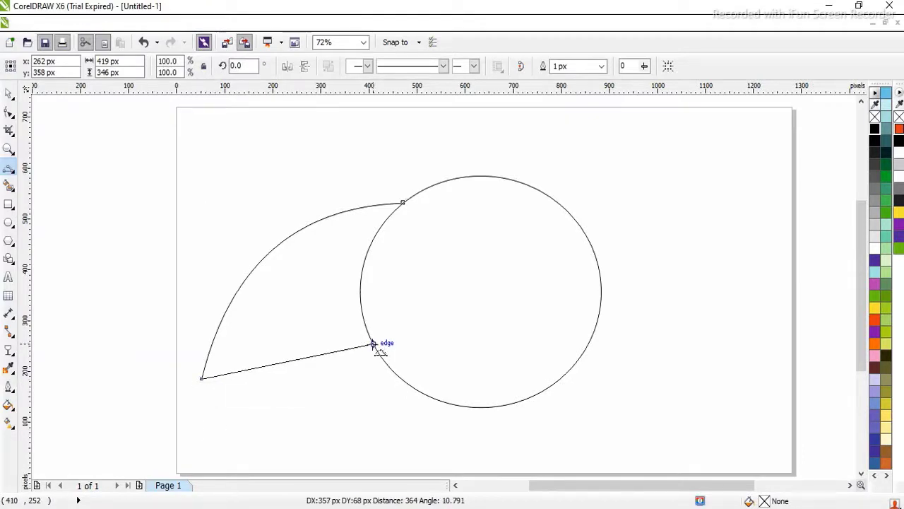
click(251, 346)
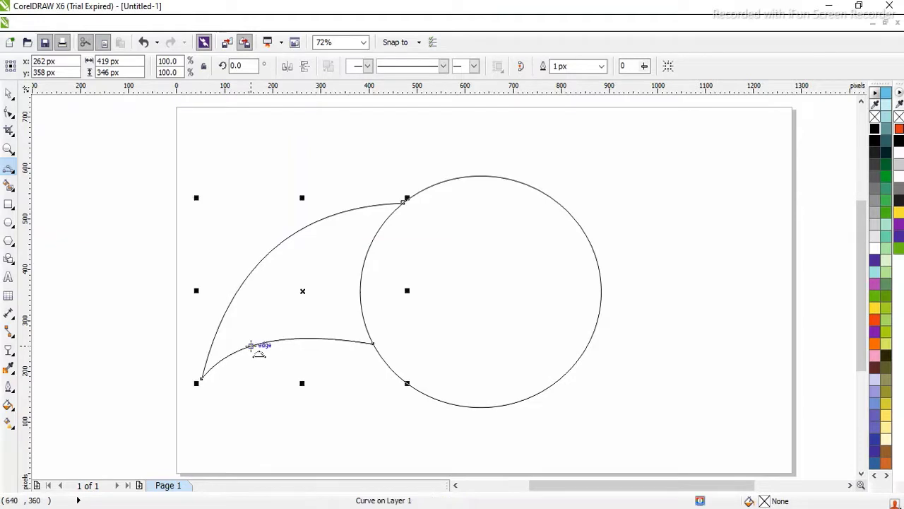
key(space)
click(364, 317)
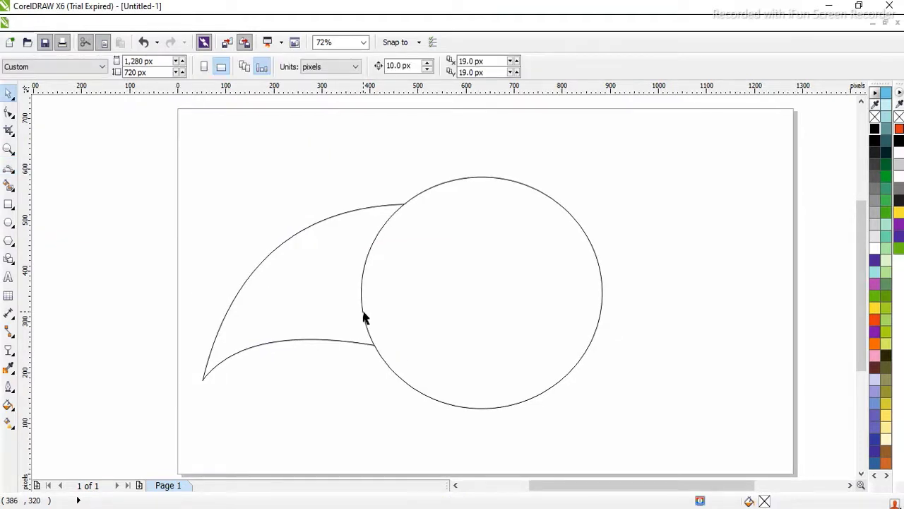
Step: Close the wing outline with a 3-point curve that follows the ellipse's left edge between its two open ends
click(9, 167)
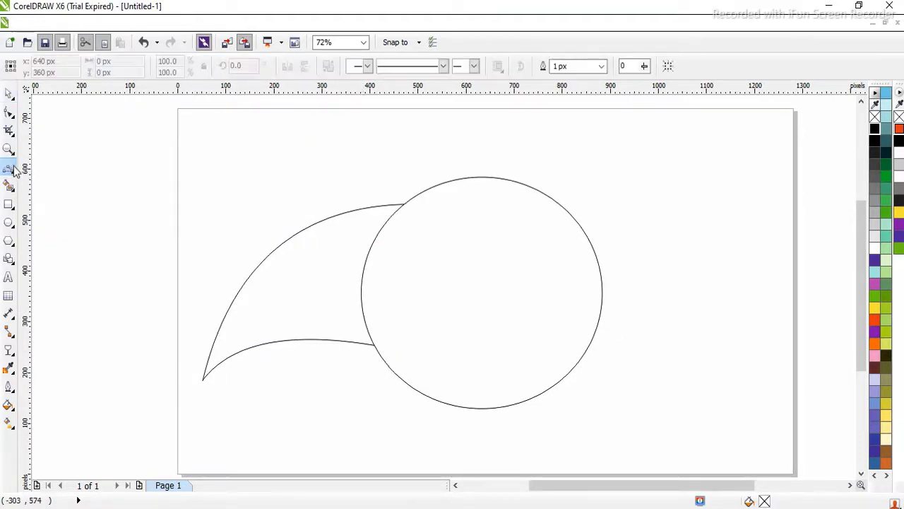
click(10, 152)
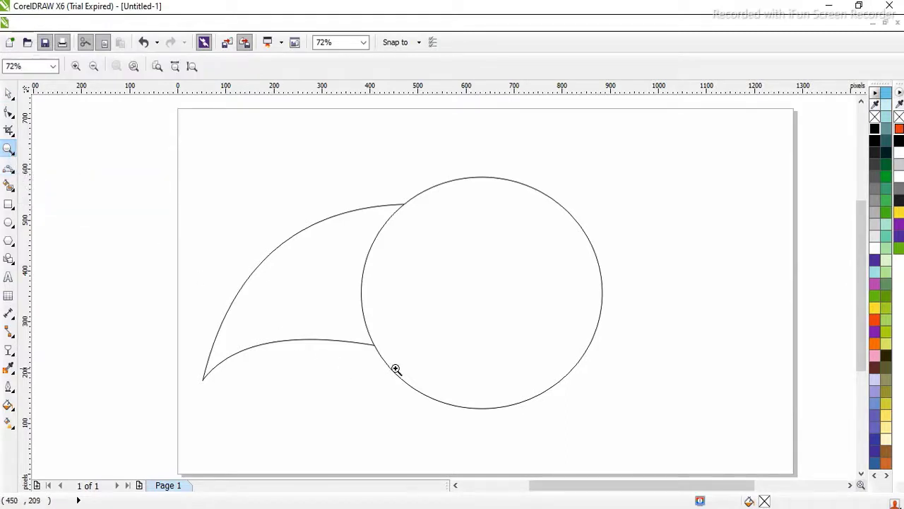
drag(364, 300, 315, 157)
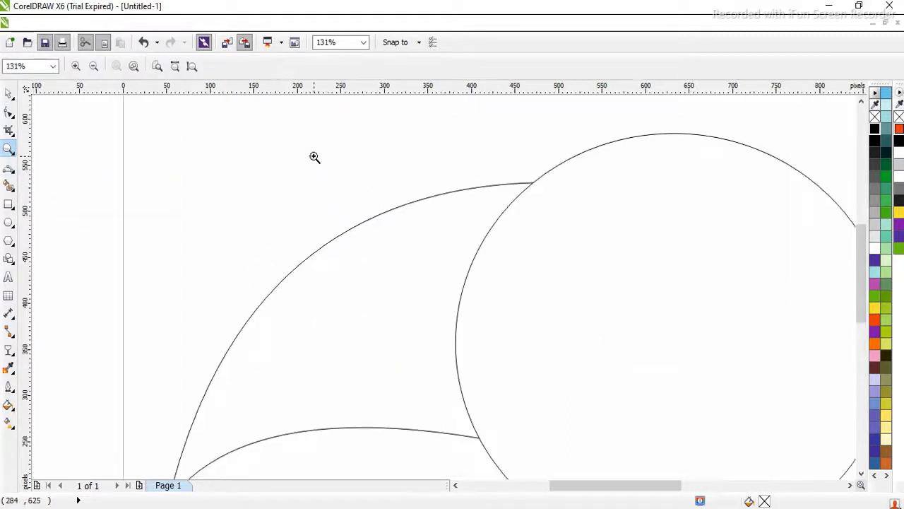
click(8, 168)
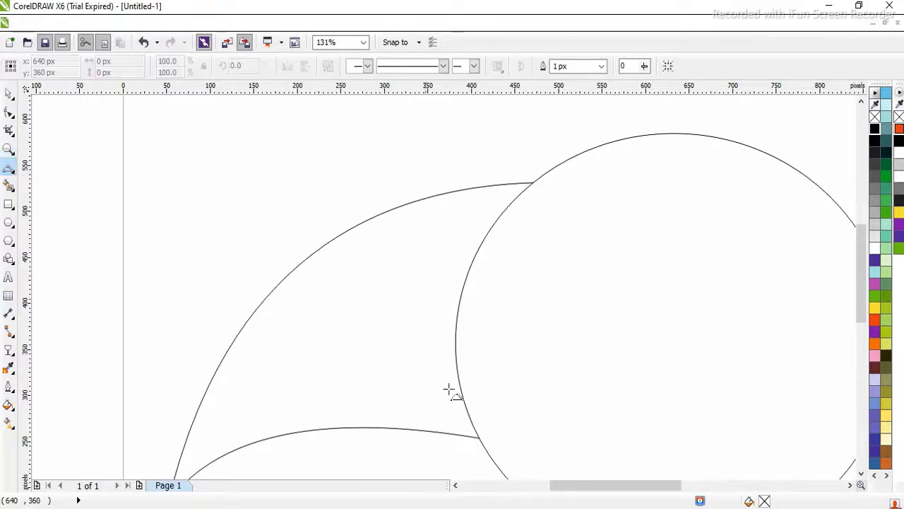
click(479, 437)
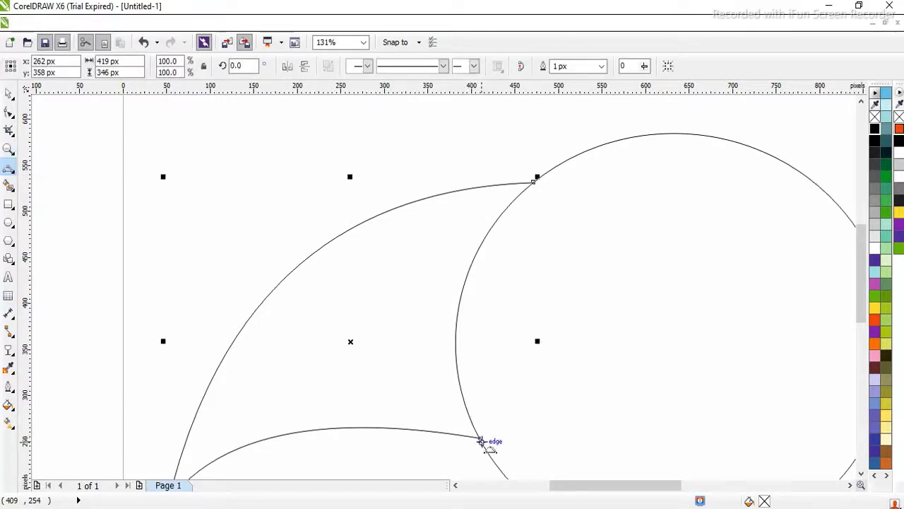
drag(479, 439, 533, 182)
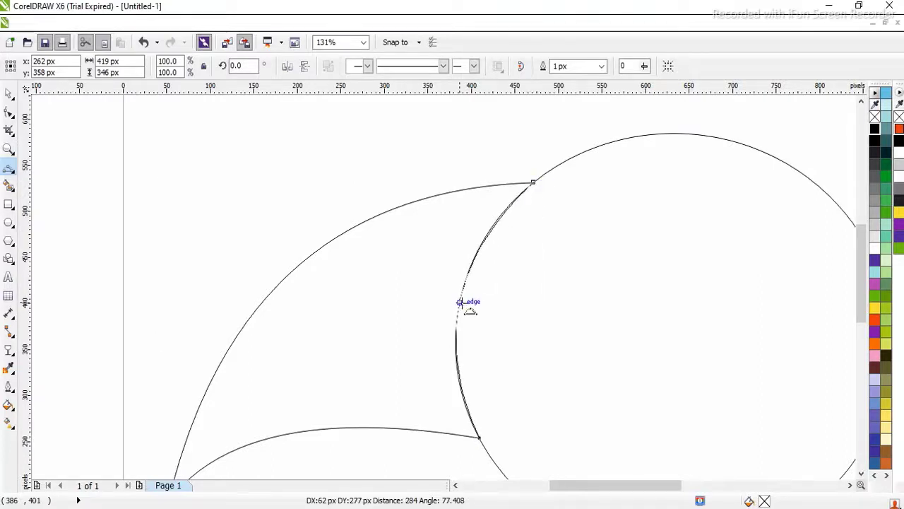
click(460, 302)
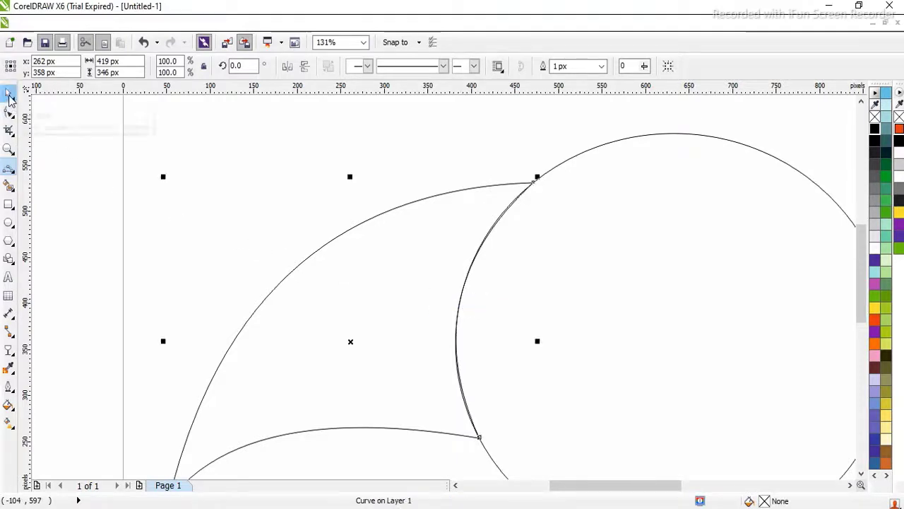
click(9, 96)
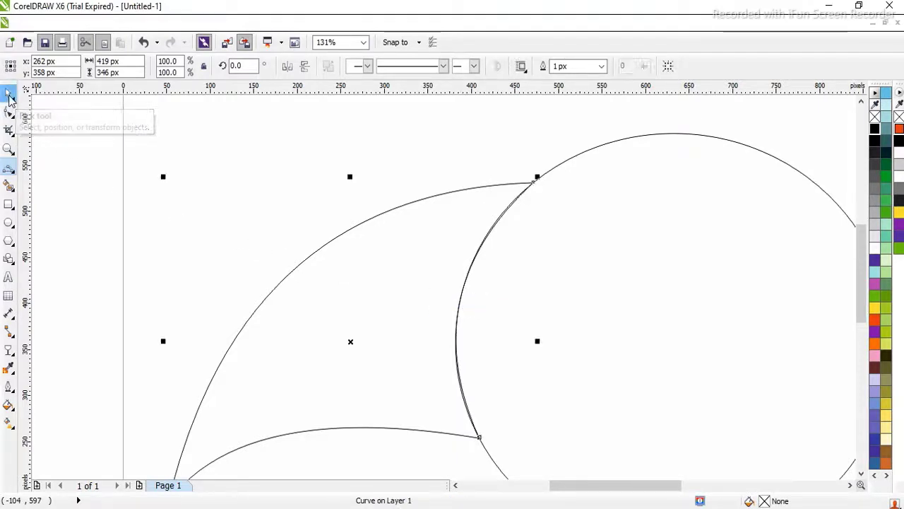
Step: Duplicate the closed wing shape and mirror the copy both horizontally and vertically
click(8, 150)
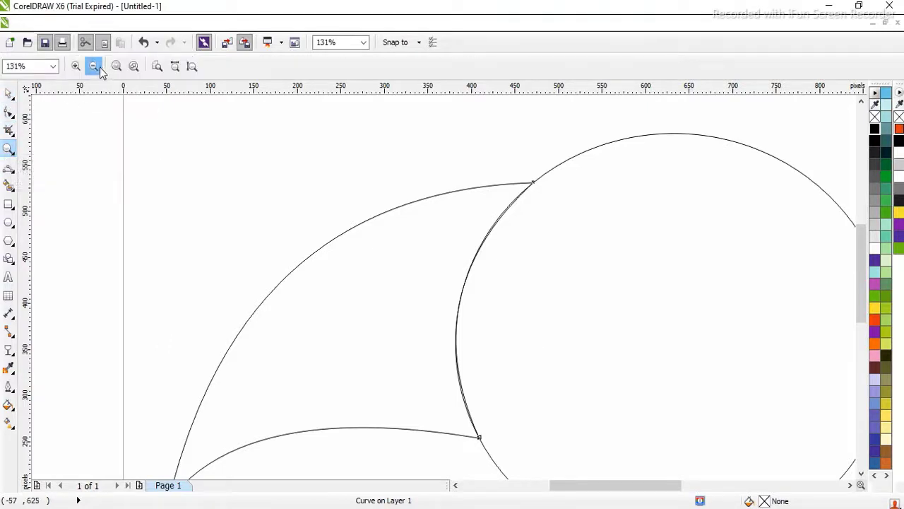
click(97, 66)
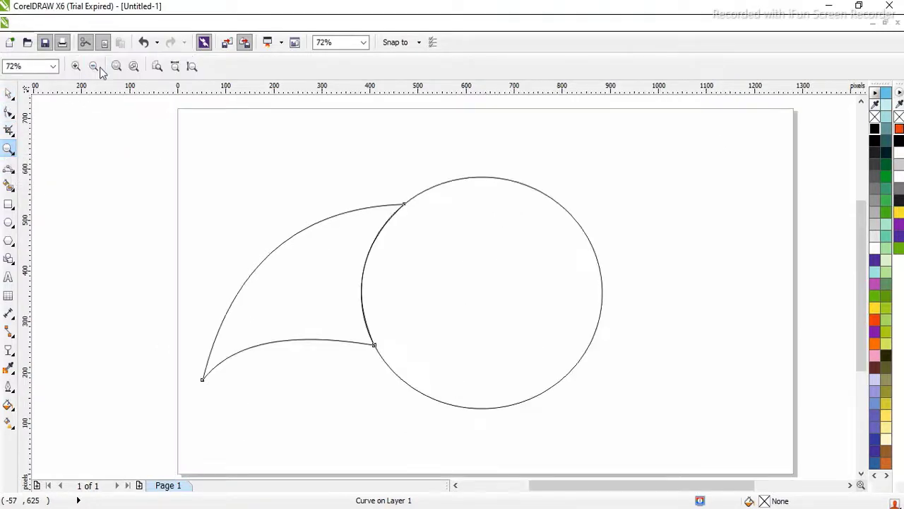
click(5, 95)
key(ctrl+d)
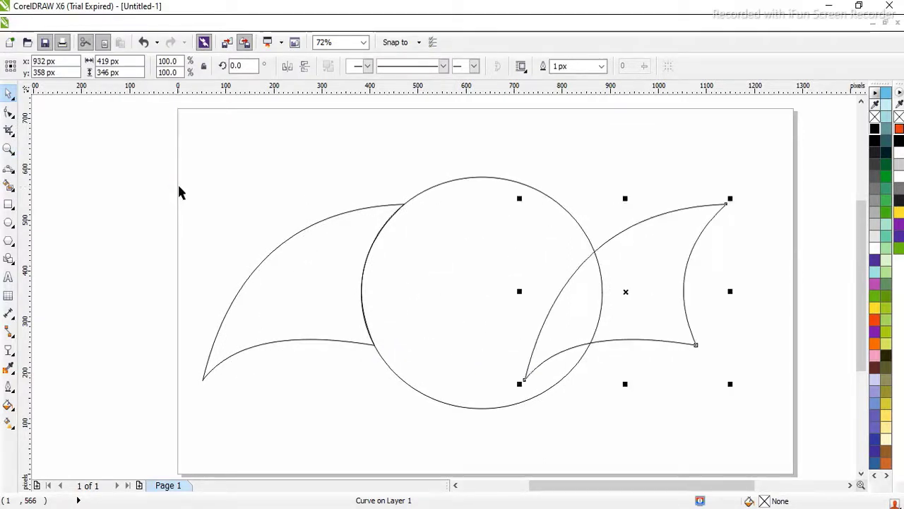
click(290, 68)
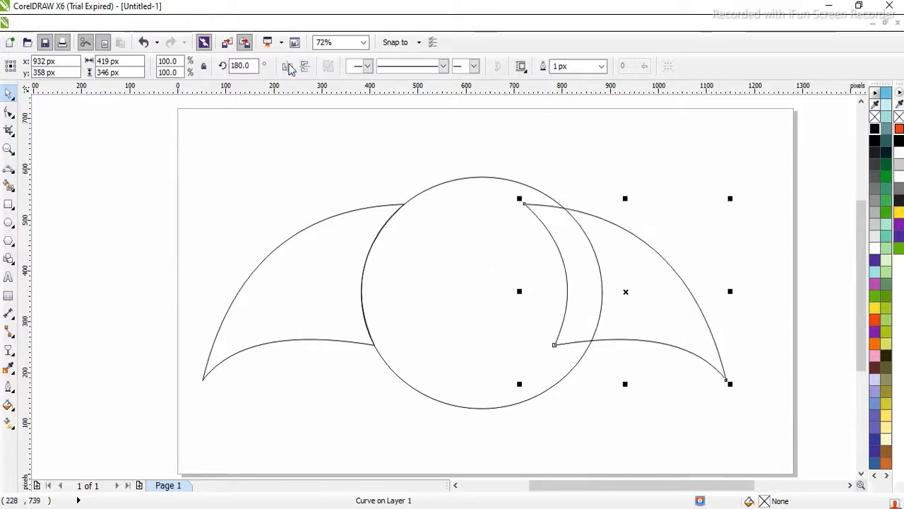
click(306, 68)
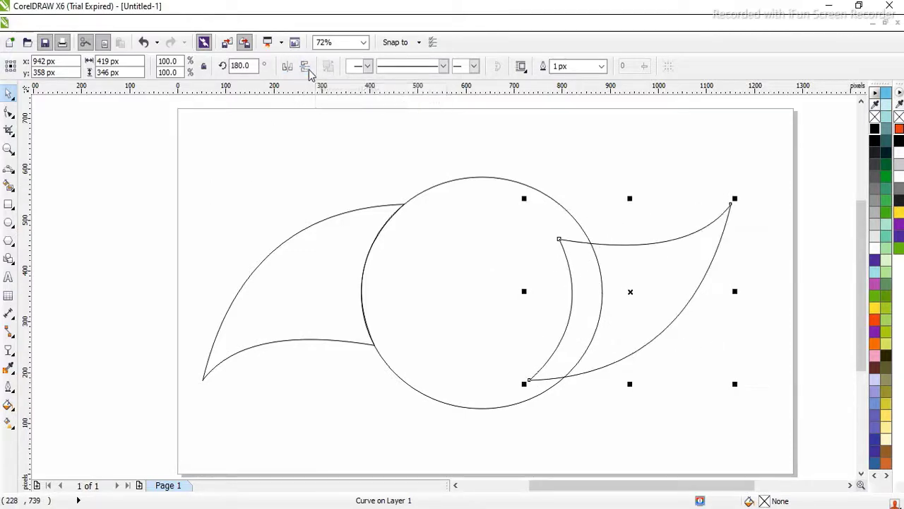
Step: Move the mirrored wing copy against the ellipse's right edge, with its centre at x 1,022 px, y 368 px
key(Right)
key(Right)
key(Right)
key(Right)
key(Right)
key(Right)
key(Right)
key(Right)
key(Right)
key(Right)
key(Right)
key(Right)
key(Right)
key(Left)
key(Left)
key(Left)
key(Left)
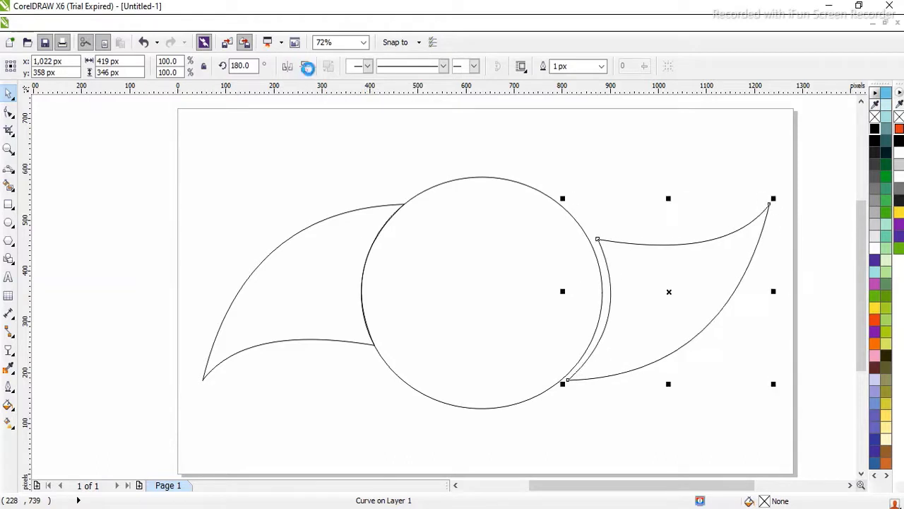
key(Up)
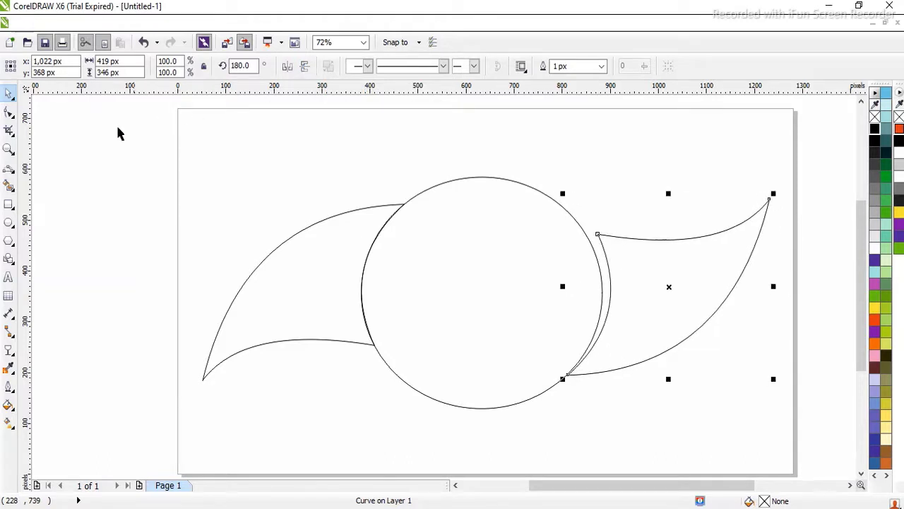
click(6, 113)
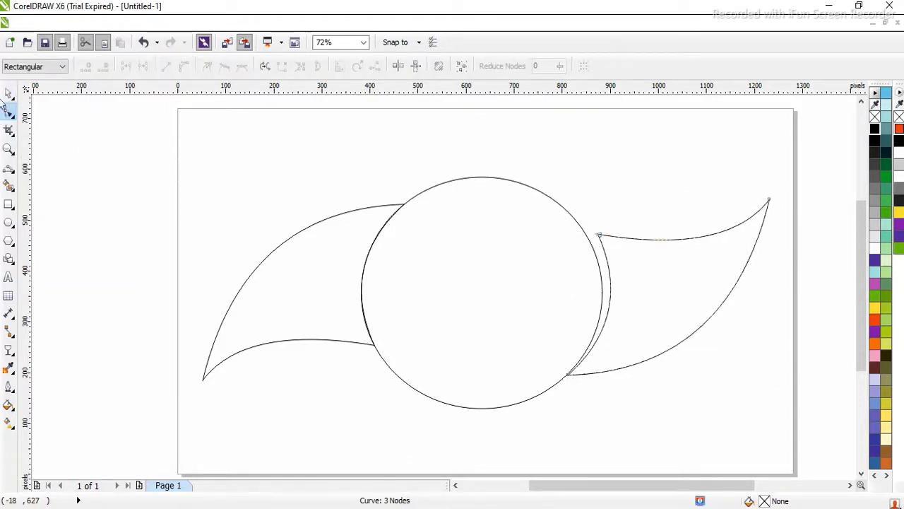
click(6, 95)
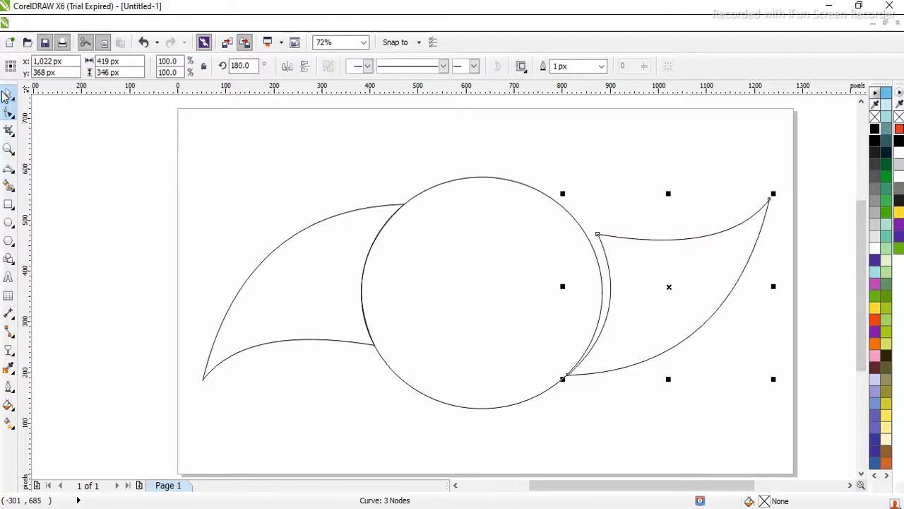
click(8, 149)
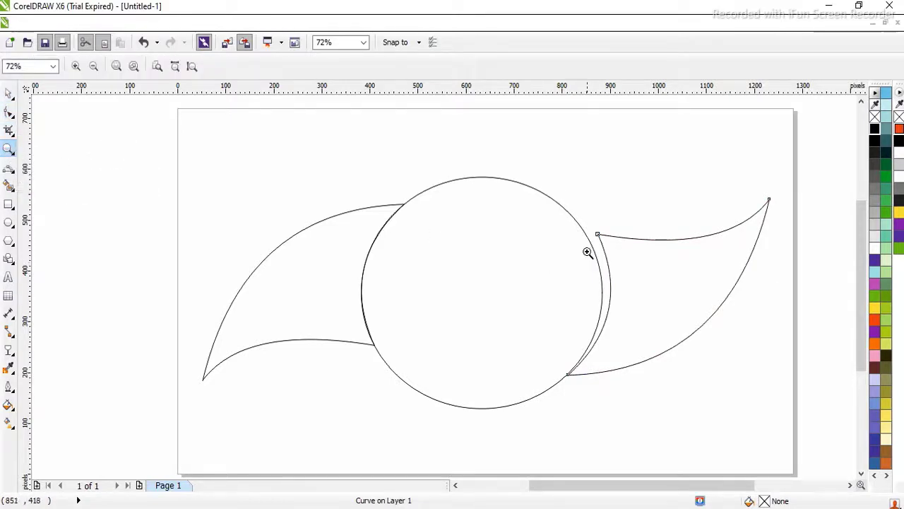
drag(567, 211, 645, 388)
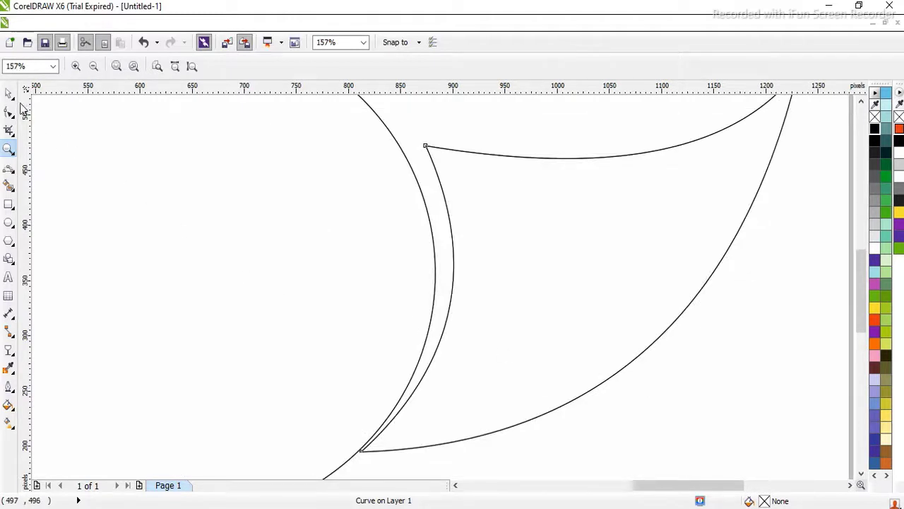
click(8, 93)
click(8, 149)
click(93, 66)
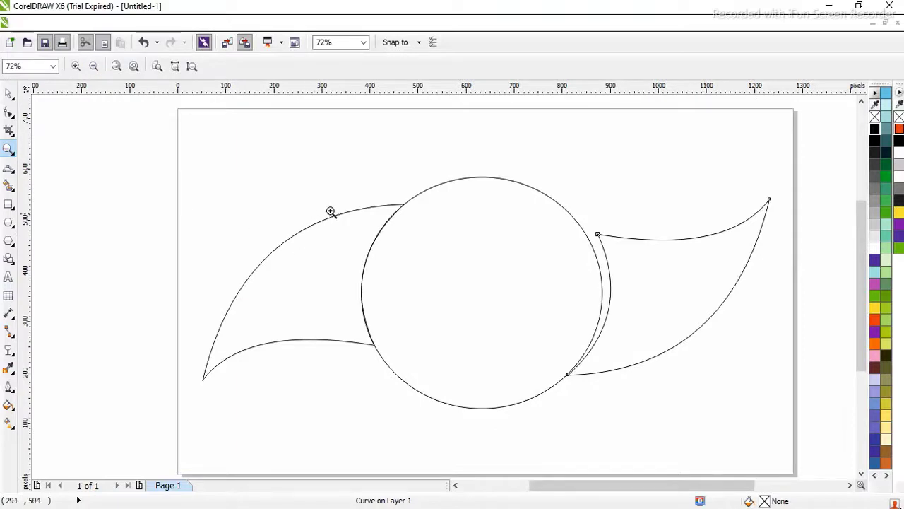
Step: Shift the mirrored wing copy further up and outward so its centre sits at x 1,052 px, y 398 px
drag(357, 191, 664, 385)
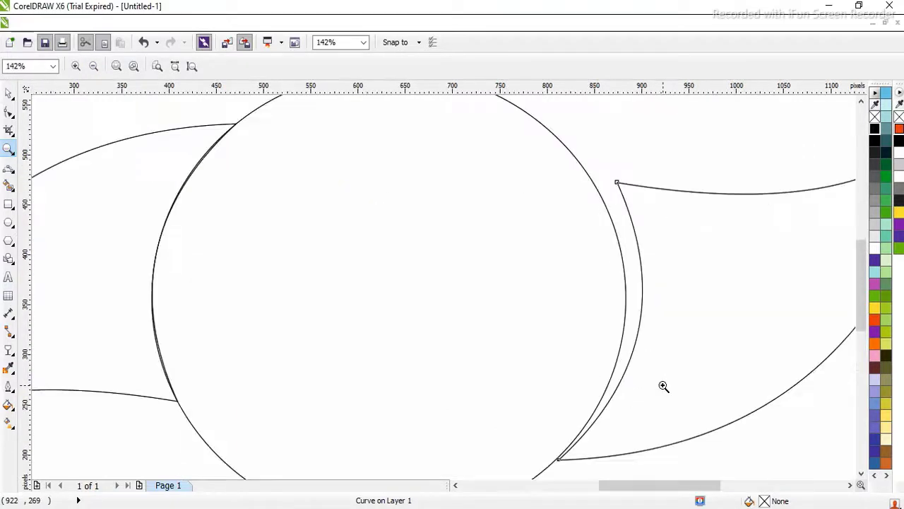
click(9, 93)
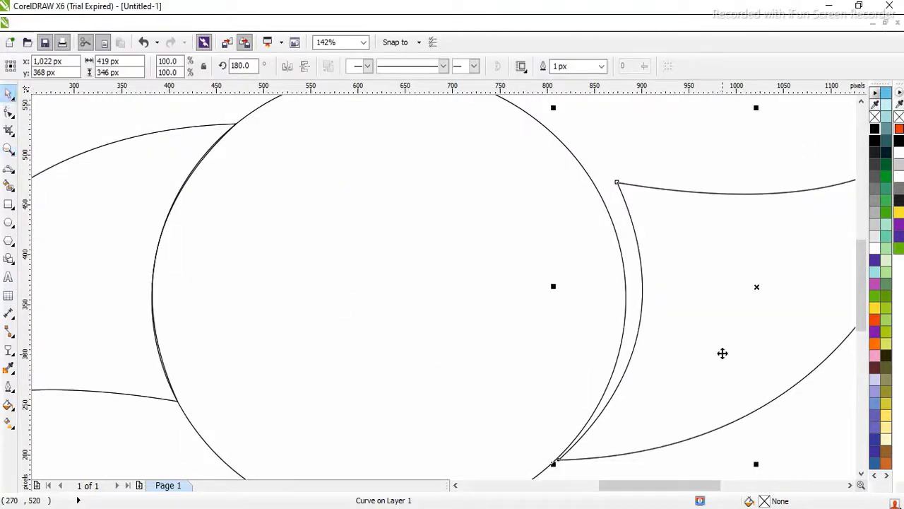
key(Up)
key(Right)
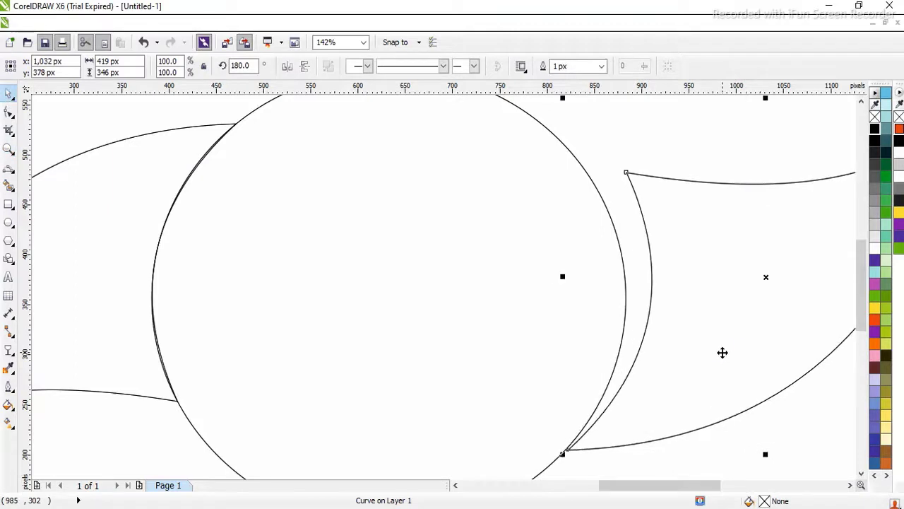
key(Up)
key(Up)
key(Right)
key(Right)
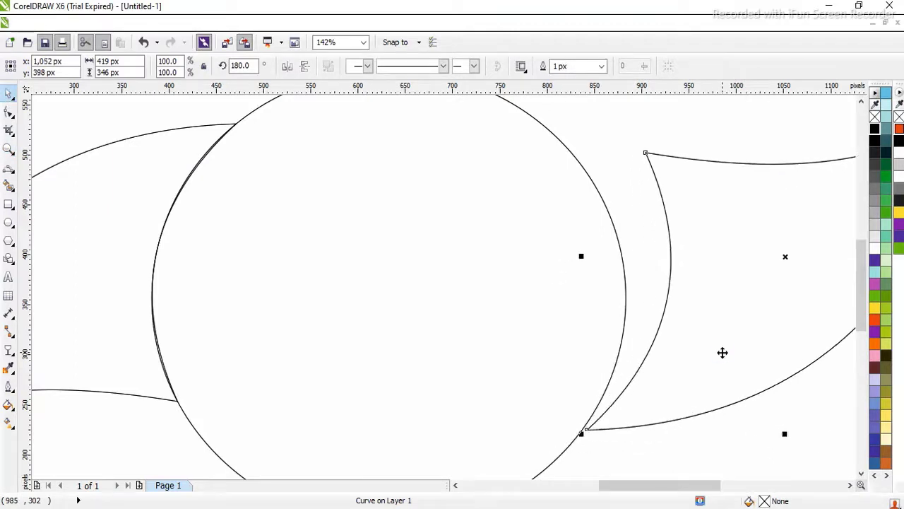
key(Left)
key(Right)
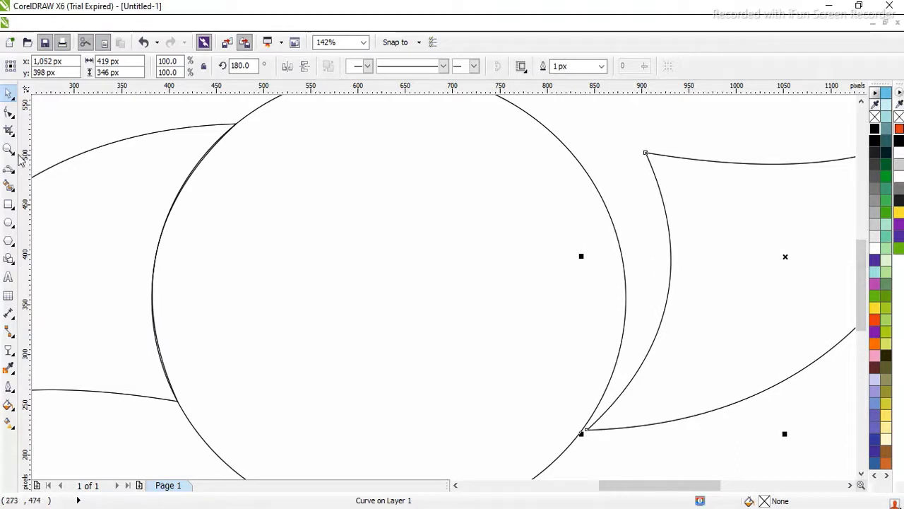
Step: Move the two inner corner nodes of the mirrored wing onto the ellipse's right edge
click(8, 111)
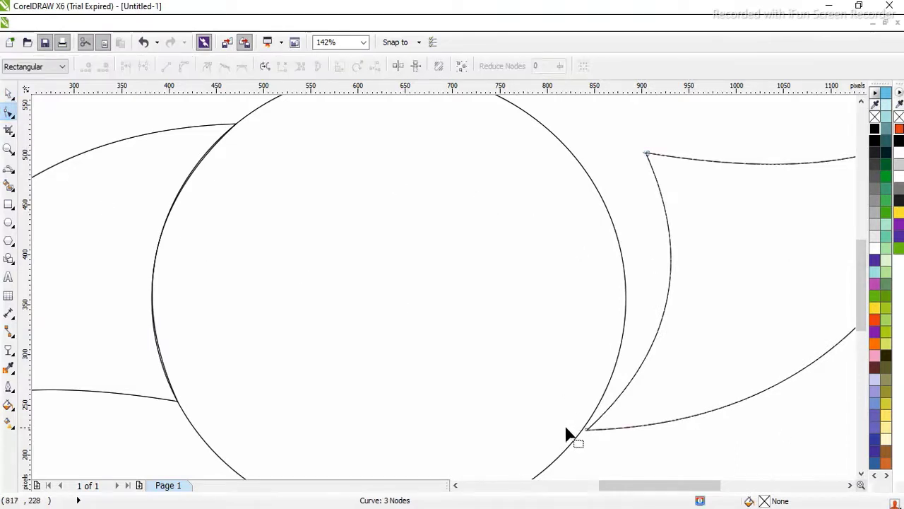
drag(585, 429, 582, 429)
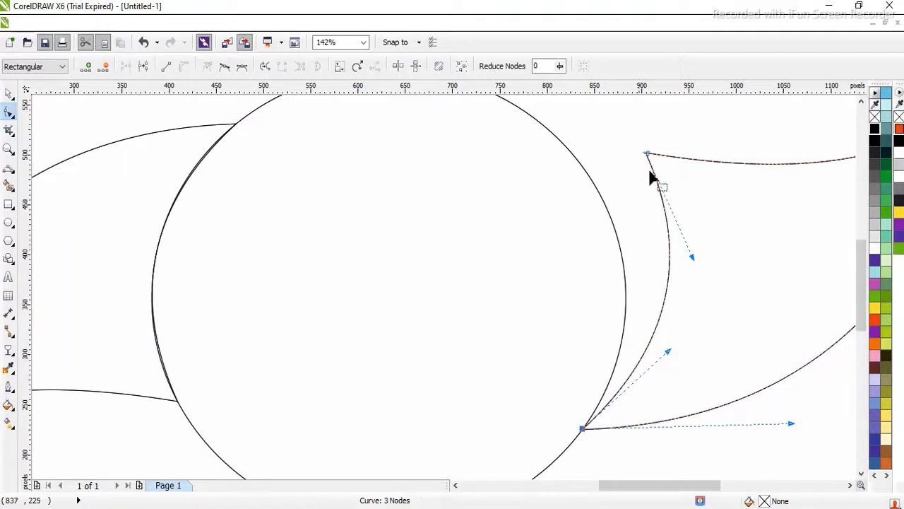
drag(645, 154, 563, 144)
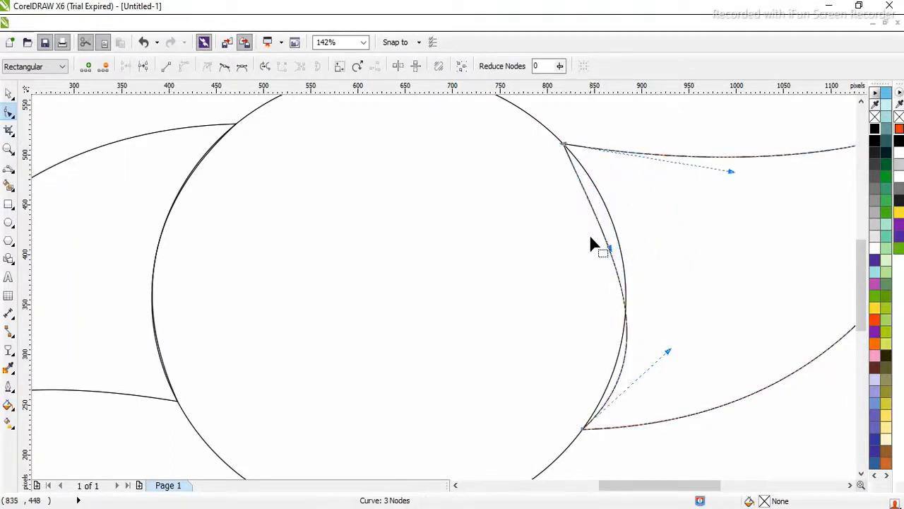
Step: Adjust the curve handles of the right wing's inner edge so it follows the ellipse outline
drag(610, 249, 628, 213)
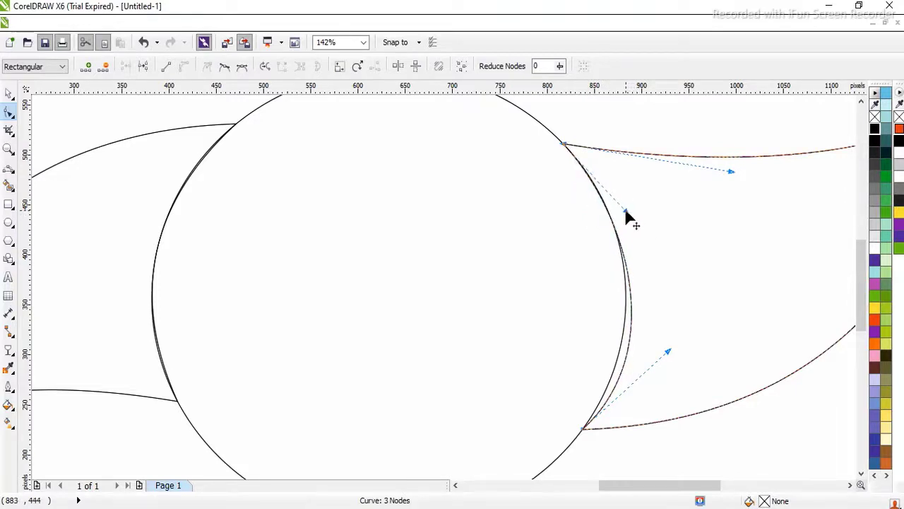
drag(668, 352, 653, 346)
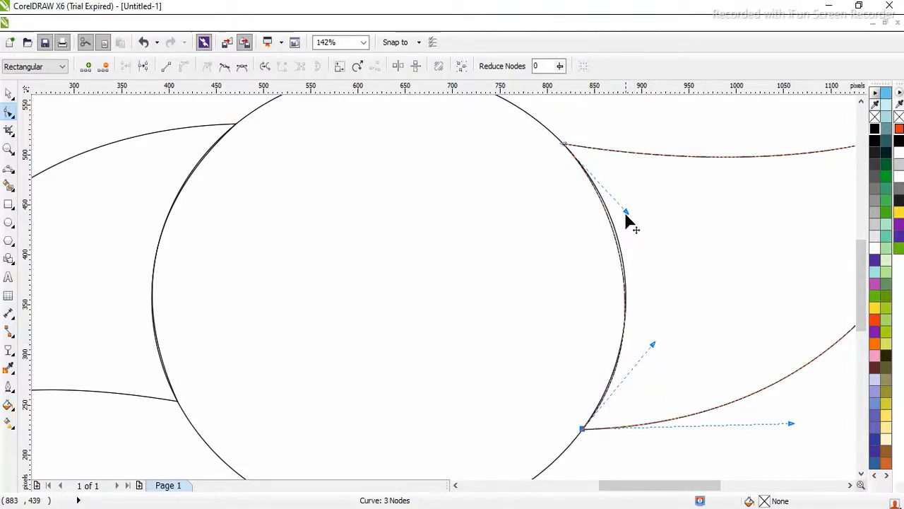
drag(626, 214, 631, 209)
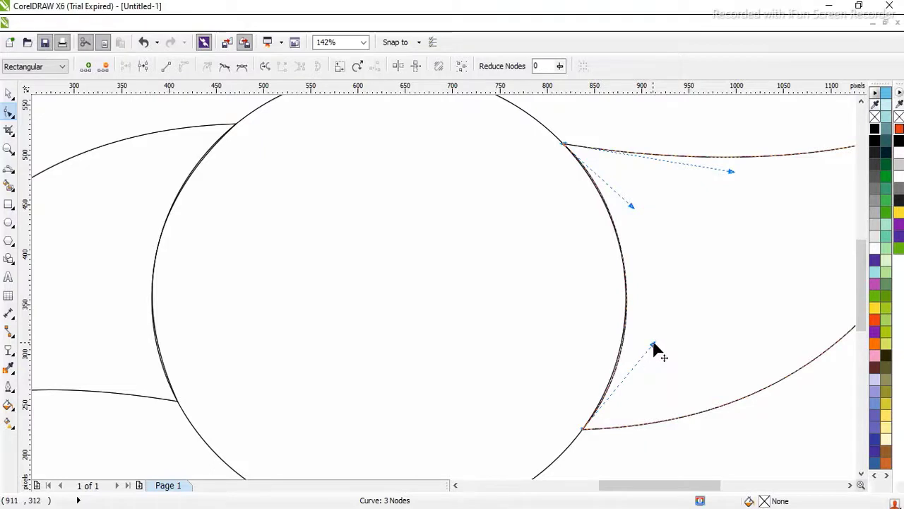
drag(651, 348, 651, 346)
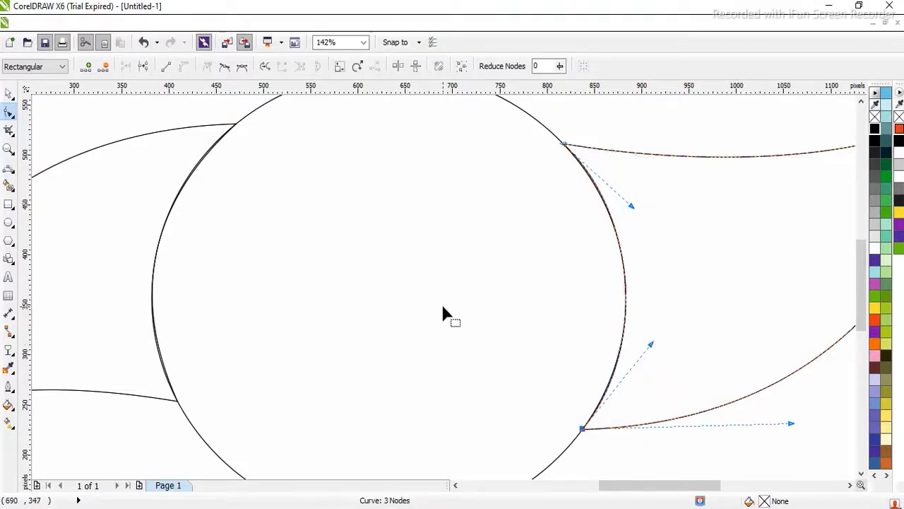
Step: Nudge the right wing and the left wing 20 px outward each, leaving a gap on both sides of the ellipse
click(9, 150)
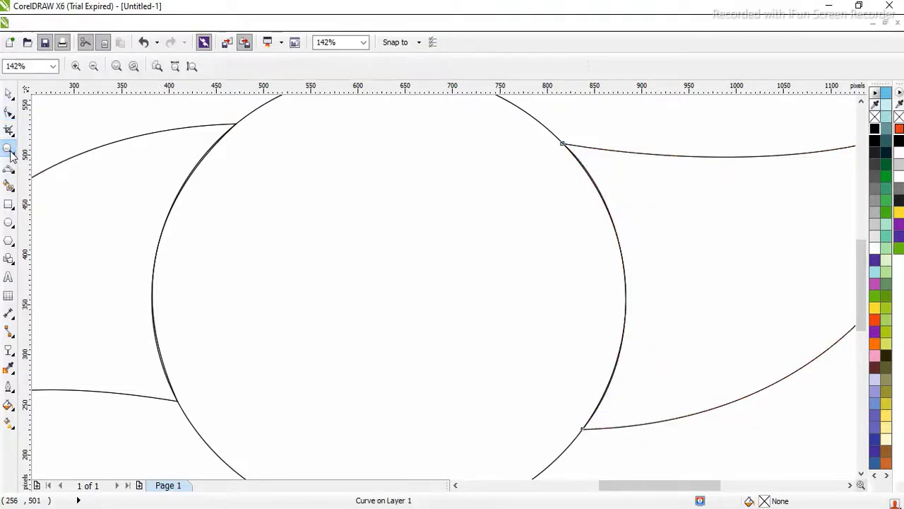
click(93, 66)
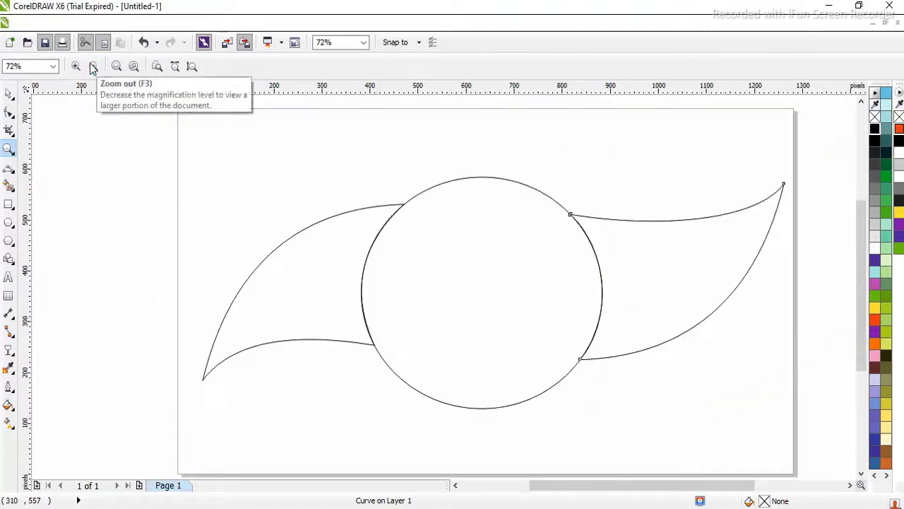
click(9, 94)
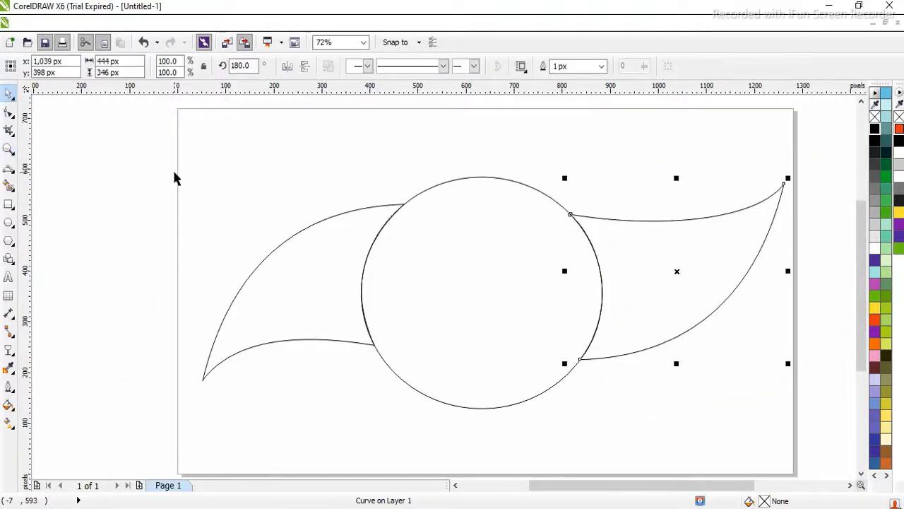
key(Right)
key(Right)
click(285, 311)
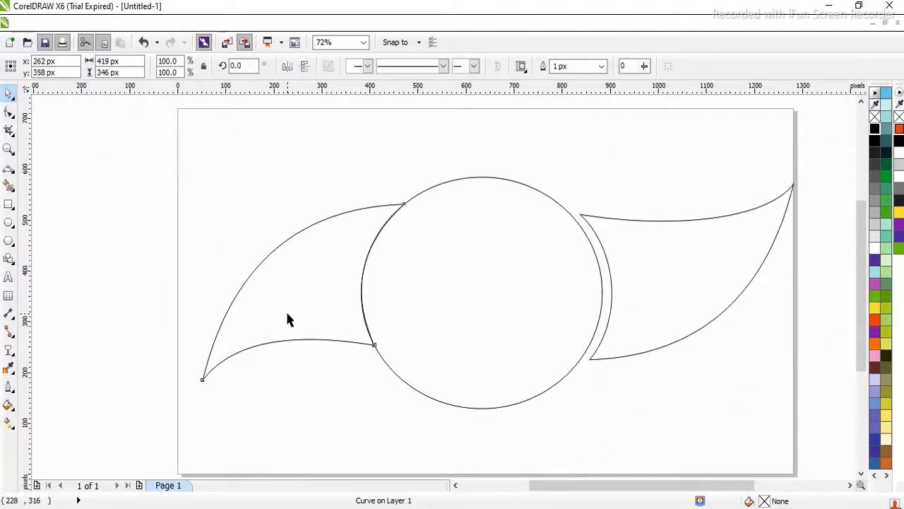
key(Left)
key(Left)
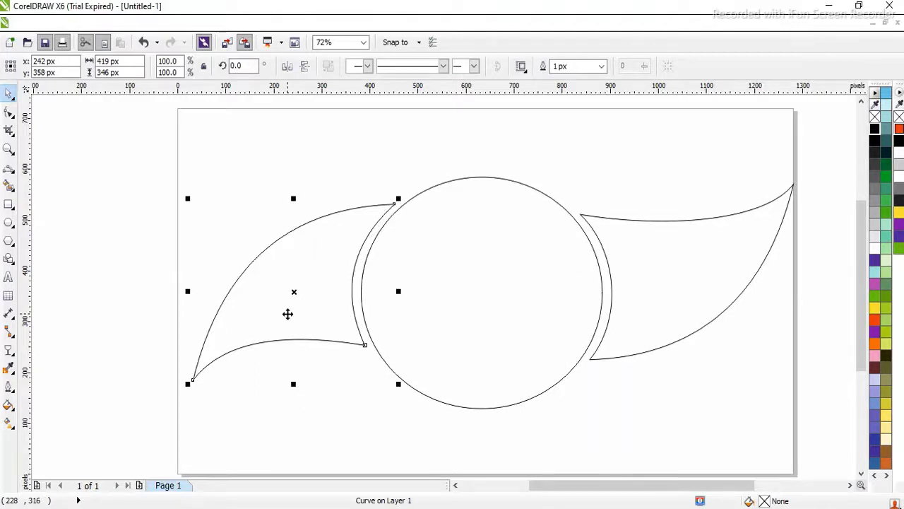
Step: Fill the left wing and the right wing with solid black
click(187, 283)
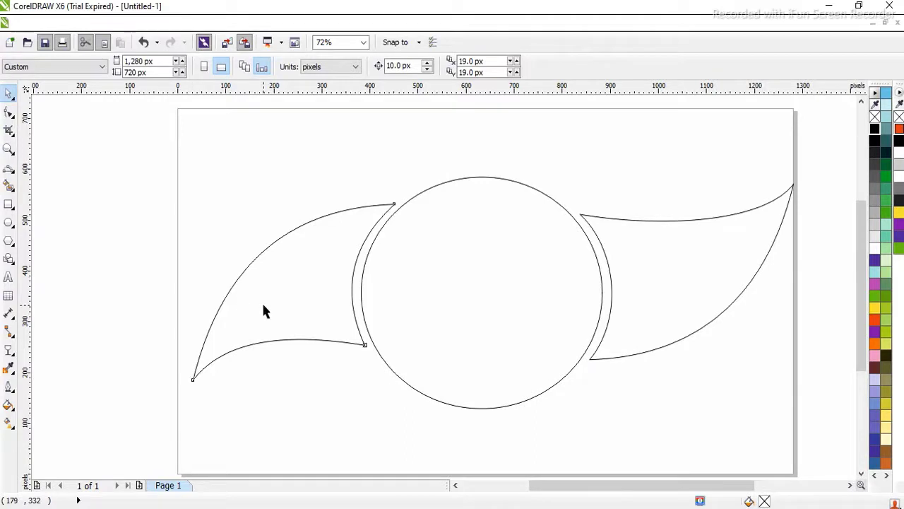
click(293, 305)
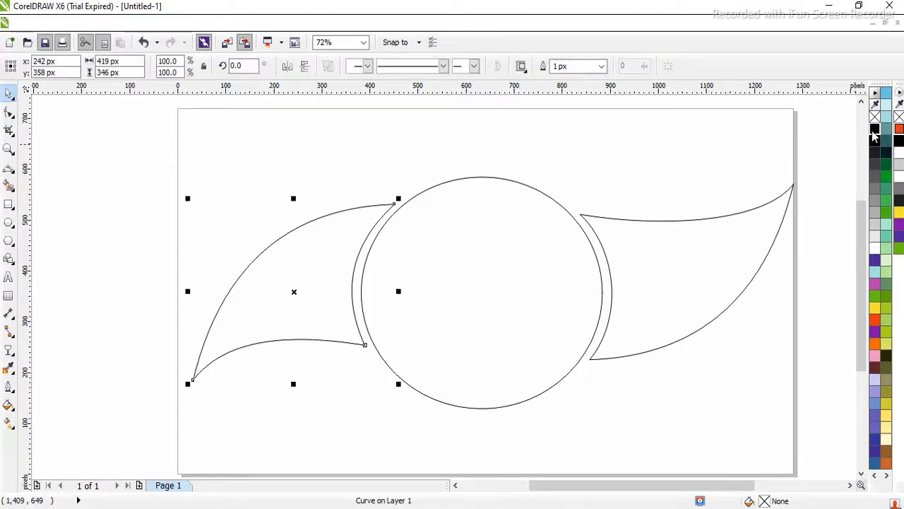
click(874, 130)
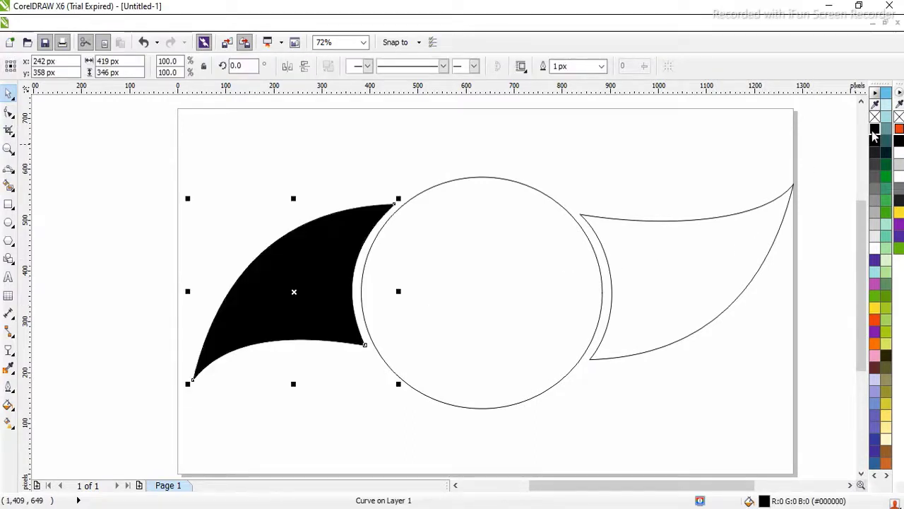
click(761, 272)
click(751, 272)
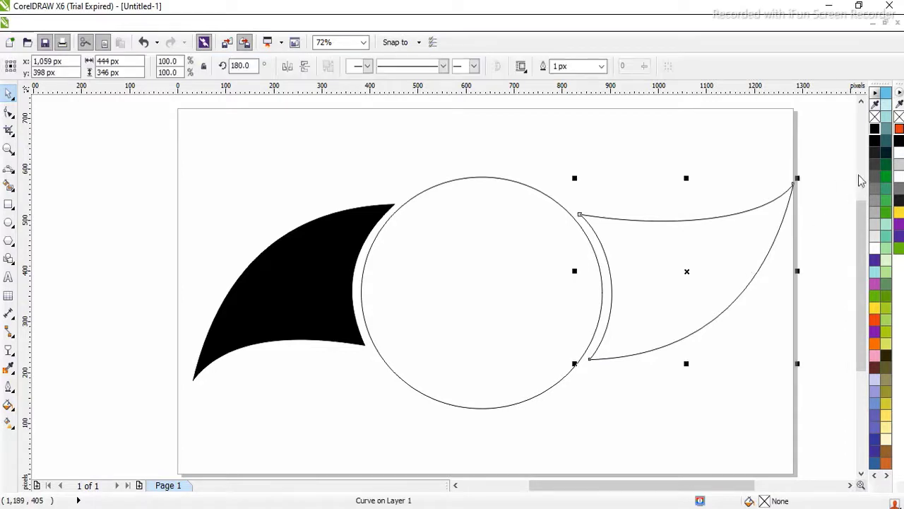
click(875, 133)
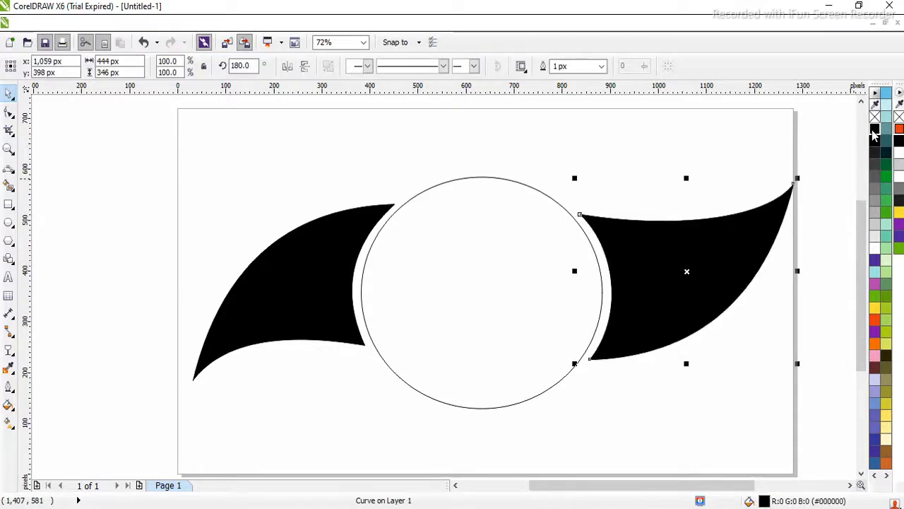
Step: Set the central ellipse's outline width to 10 px
click(538, 267)
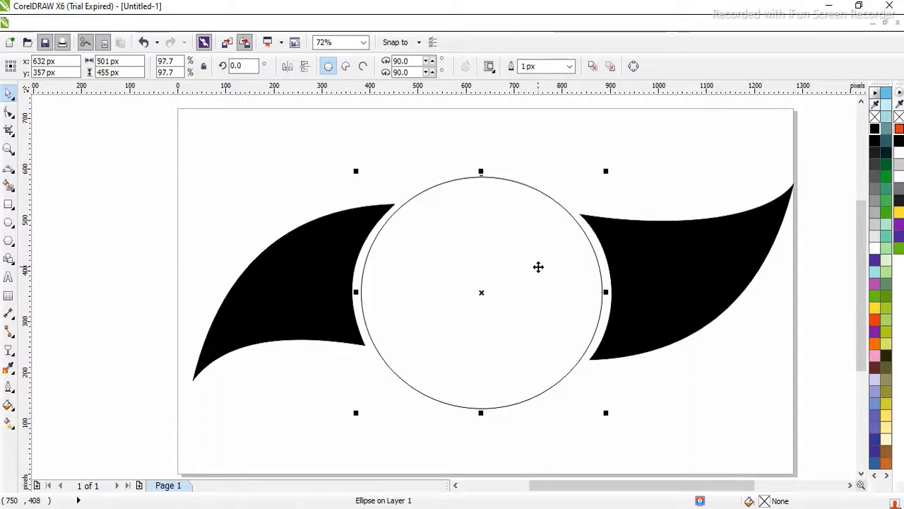
key(F12)
click(378, 181)
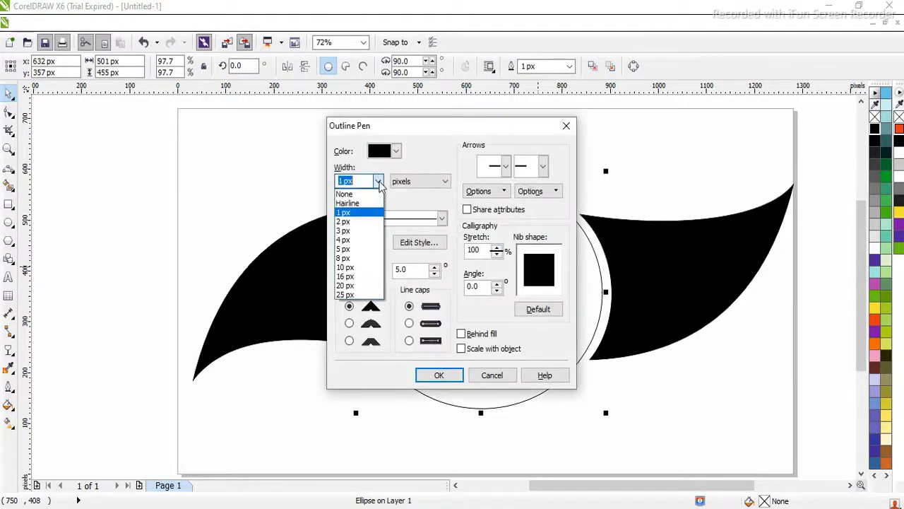
click(347, 268)
key(Return)
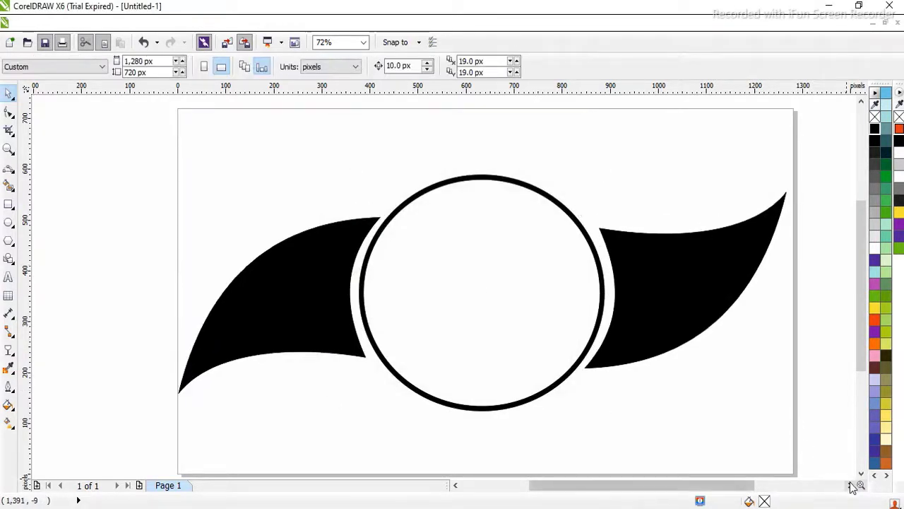
Step: Move the portrait photo from beside the page into the ellipse, with its centre at x 675 px, y 272 px
click(850, 485)
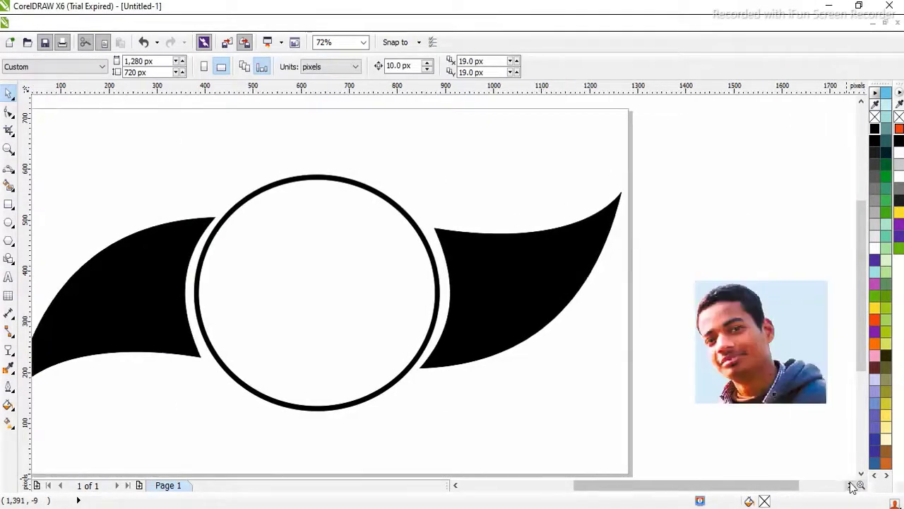
drag(790, 397, 636, 407)
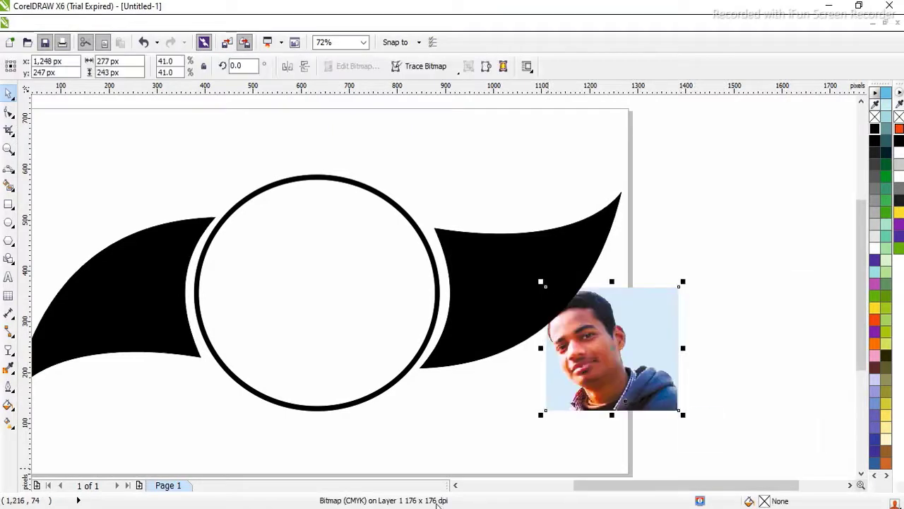
click(455, 485)
click(454, 485)
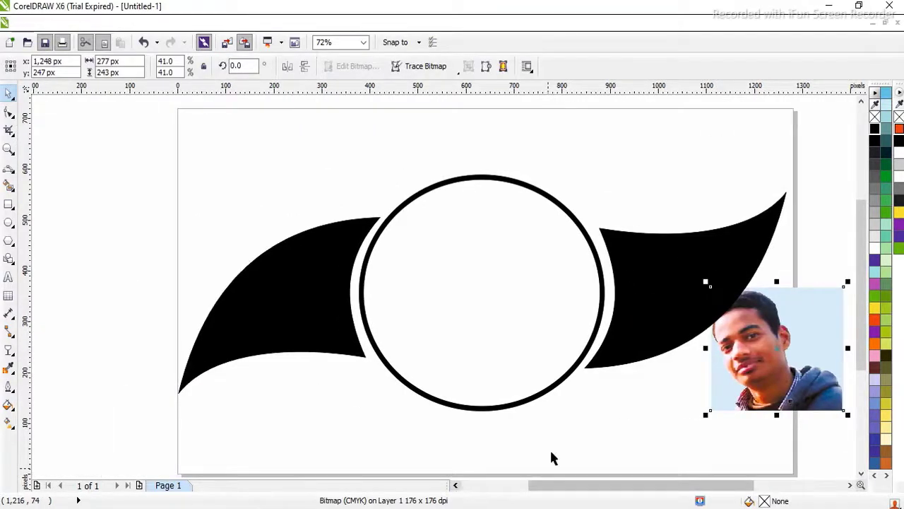
drag(731, 375, 456, 368)
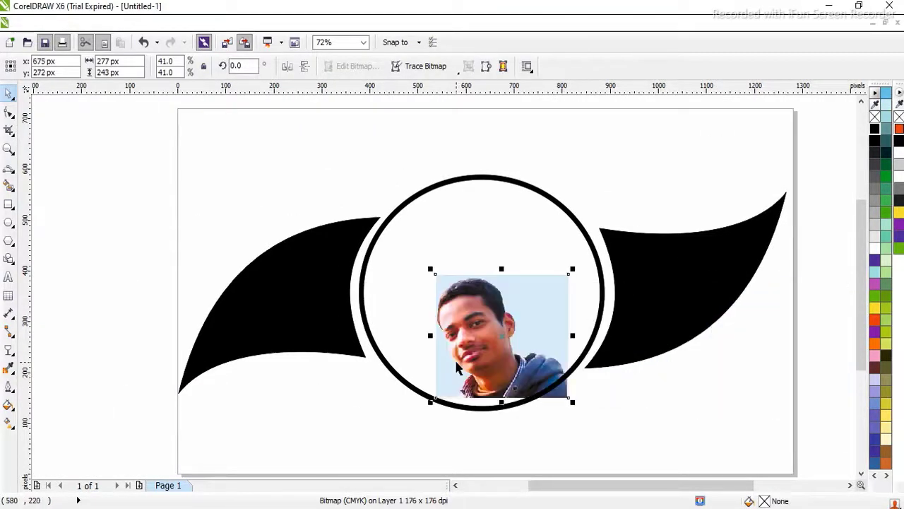
Step: Draw a 3-point curve about 11 px wide and 19 px high along the jacket's outer shoulder edge, starting at the photo's right side
click(8, 150)
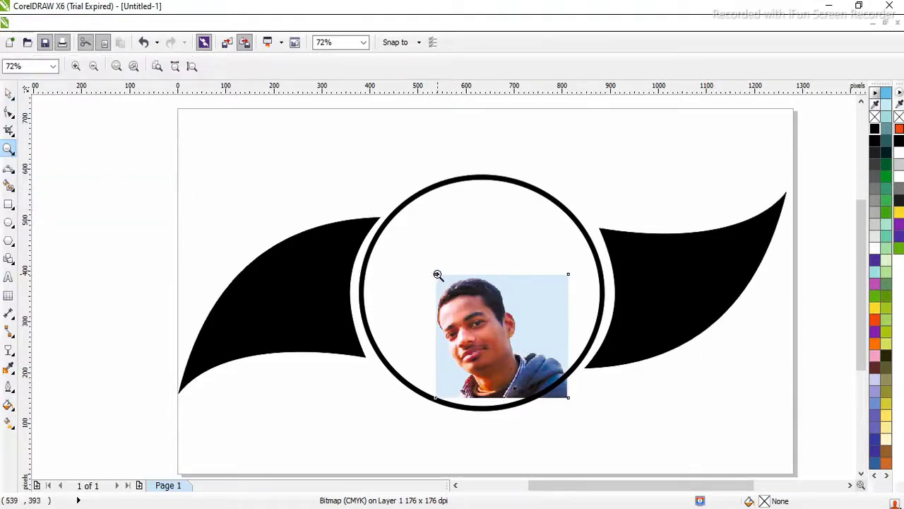
drag(438, 275, 569, 400)
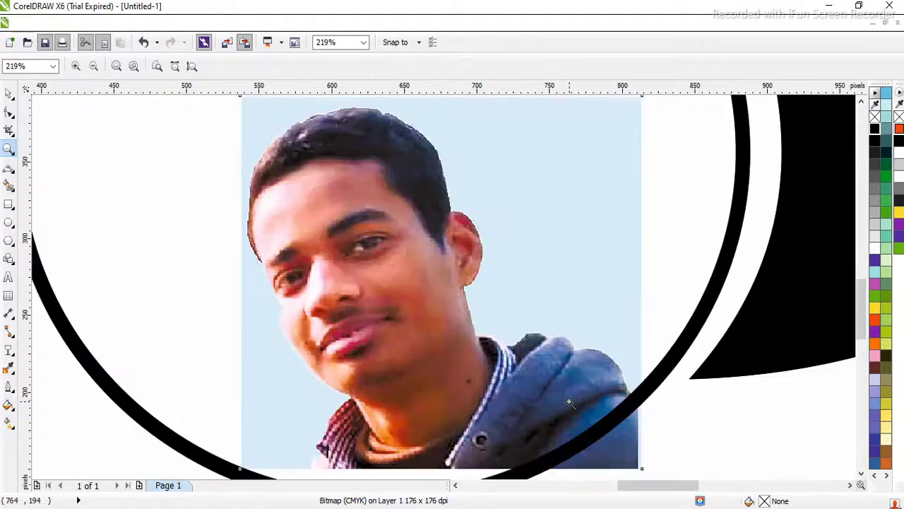
key(space)
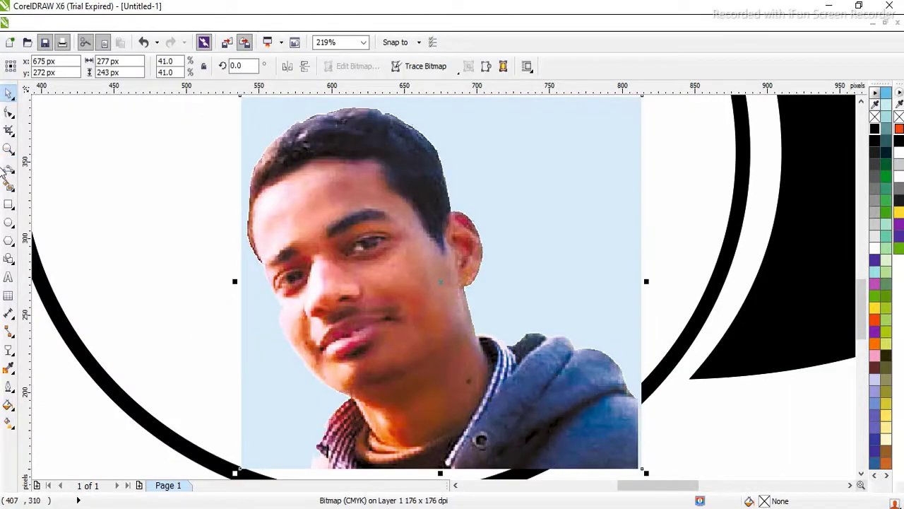
click(9, 170)
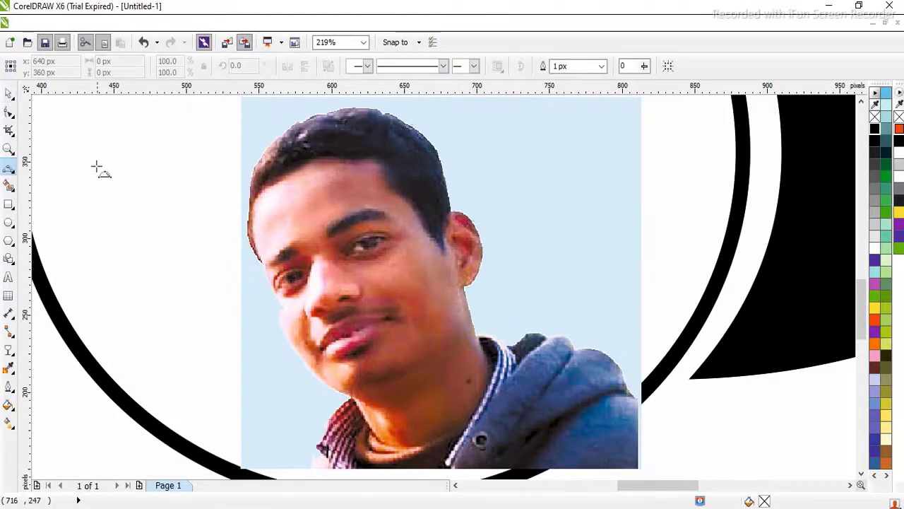
click(8, 150)
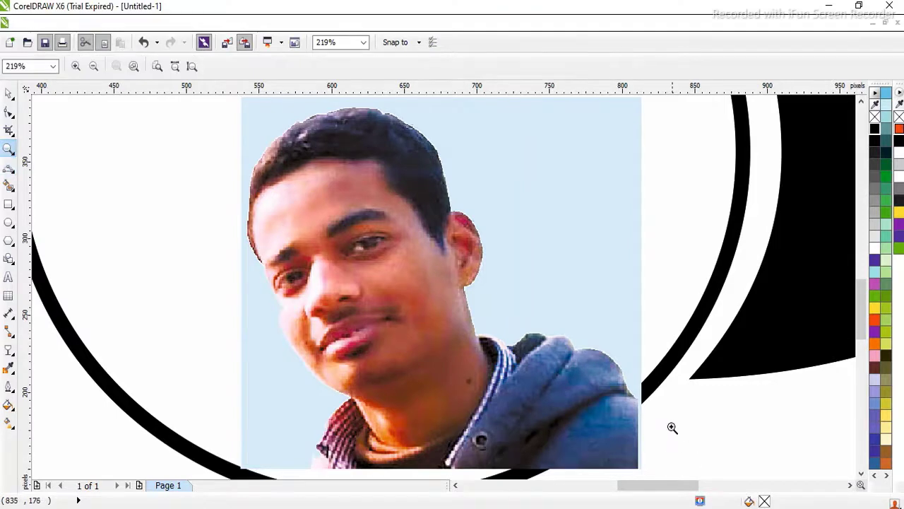
click(599, 360)
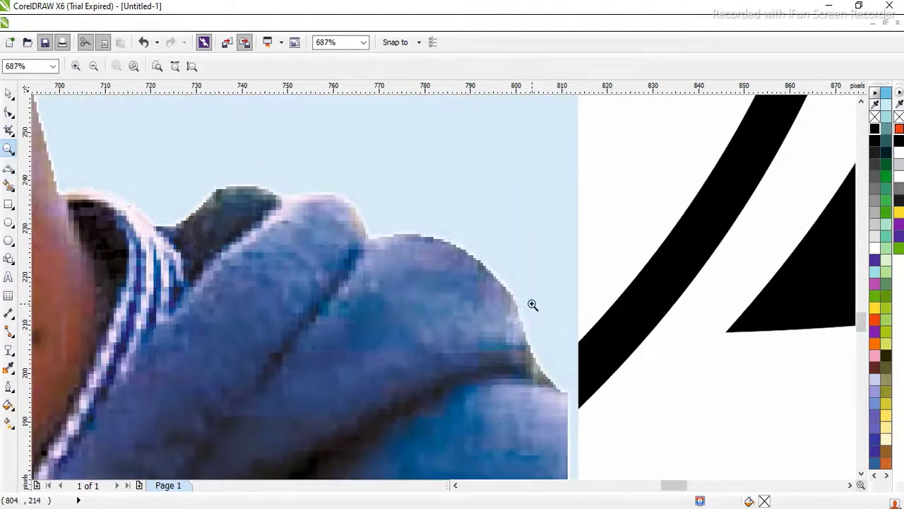
click(9, 168)
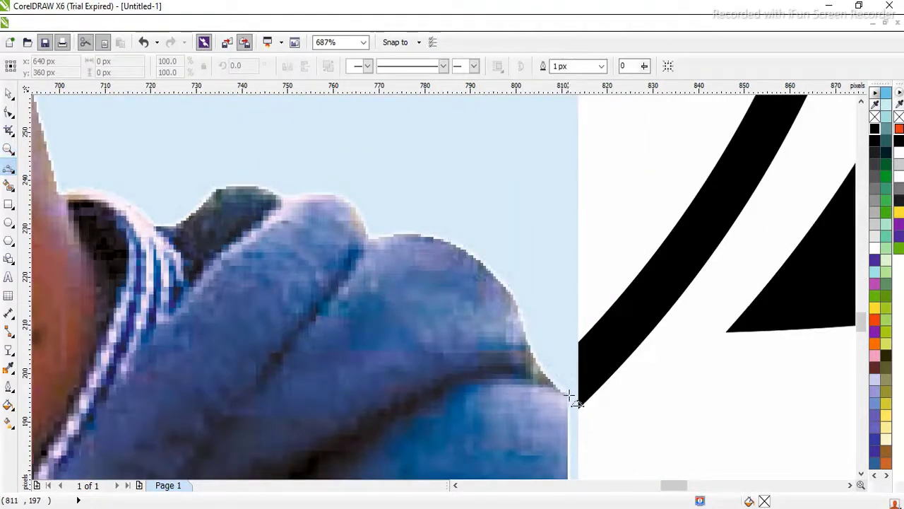
mouse_move(567, 391)
mouse_down()
mouse_move(519, 303)
mouse_move(537, 356)
mouse_move(567, 390)
mouse_up()
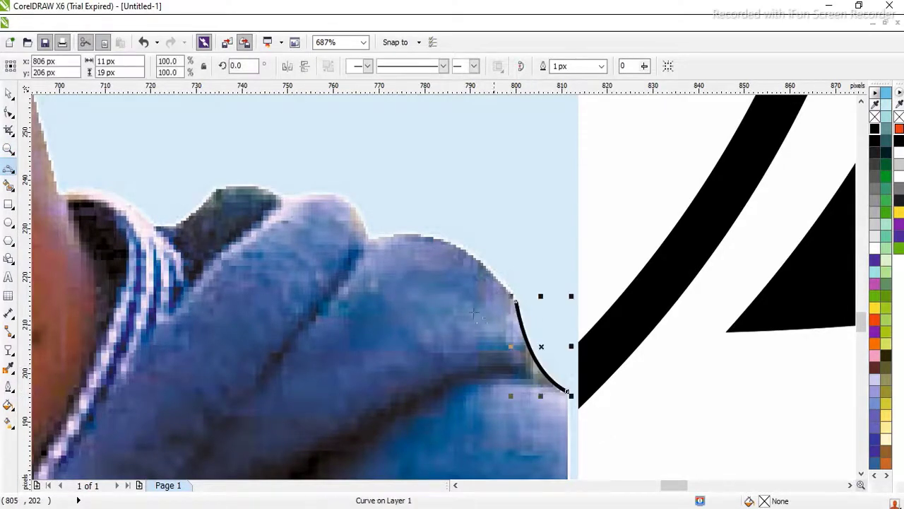
Step: Extend the shoulder curve with three connected 3-point segments along the hood's upper edge to the top of its dark inner part
click(516, 302)
mouse_move(368, 239)
mouse_down()
mouse_move(473, 219)
mouse_move(446, 240)
mouse_up()
click(369, 238)
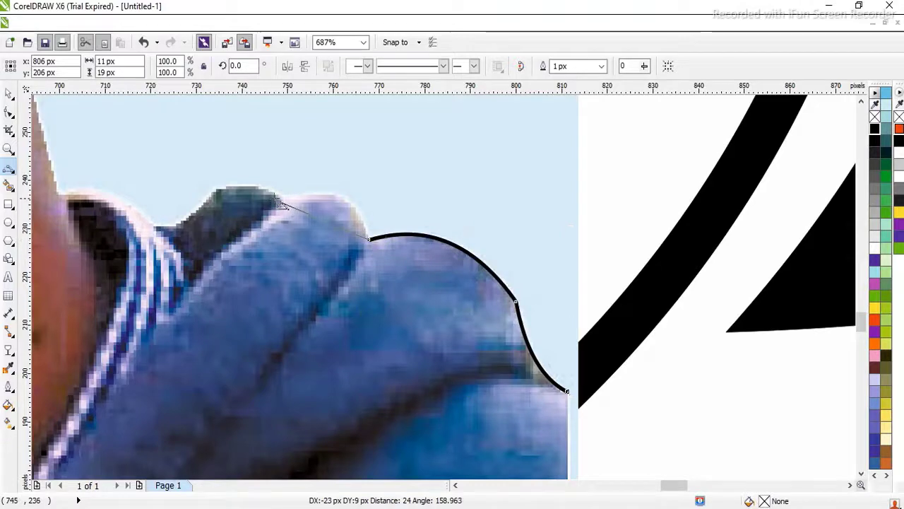
mouse_move(283, 197)
mouse_down()
mouse_move(332, 192)
mouse_move(347, 202)
mouse_move(293, 202)
mouse_up()
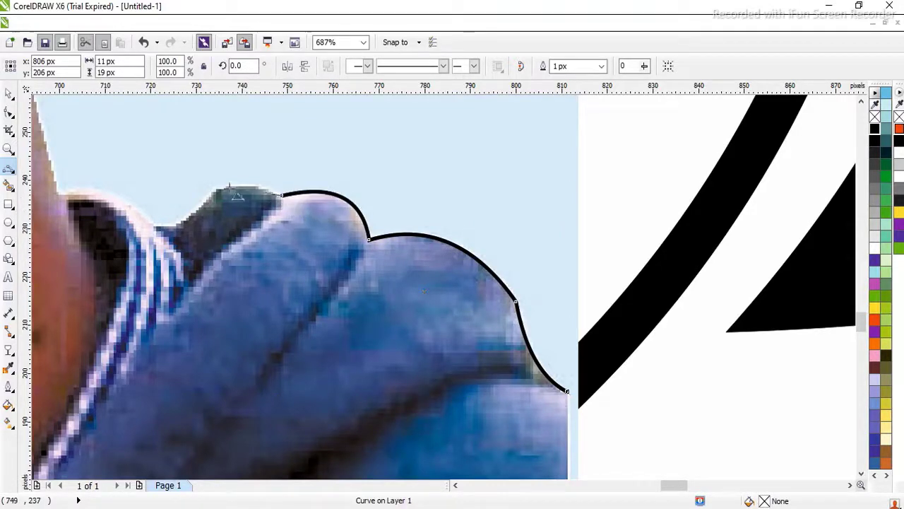
click(282, 195)
mouse_move(227, 185)
mouse_down()
mouse_move(251, 182)
mouse_move(212, 185)
mouse_up()
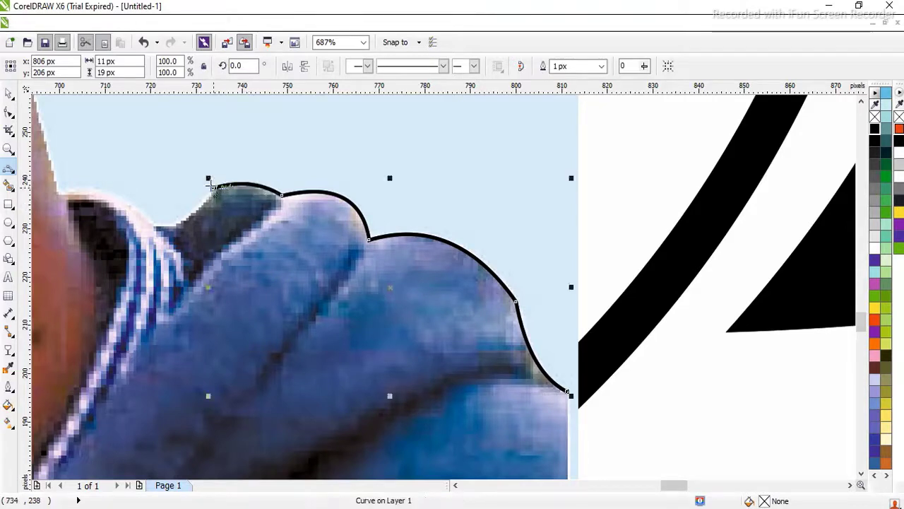
Step: Extend the traced outline with two connected 3-point segments, along the hood's dark inner part and over the striped collar to the neck
click(214, 187)
drag(173, 225, 173, 225)
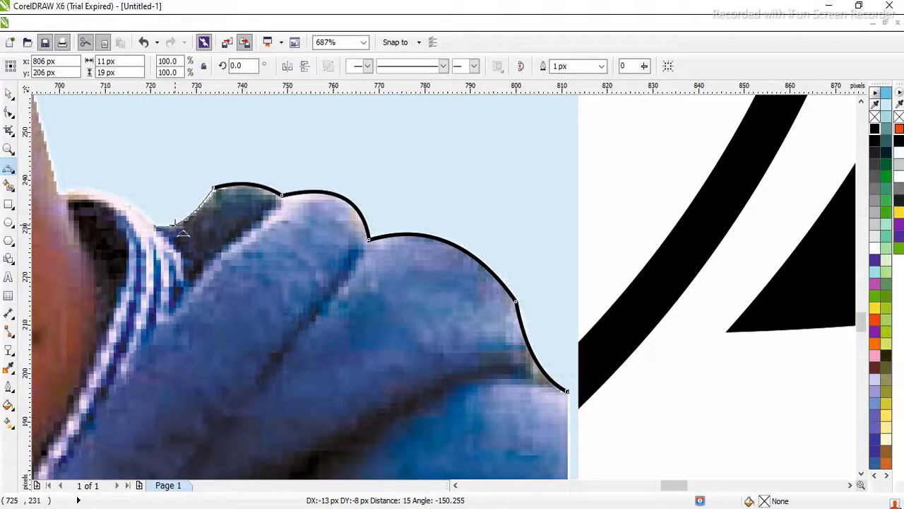
drag(174, 222, 173, 224)
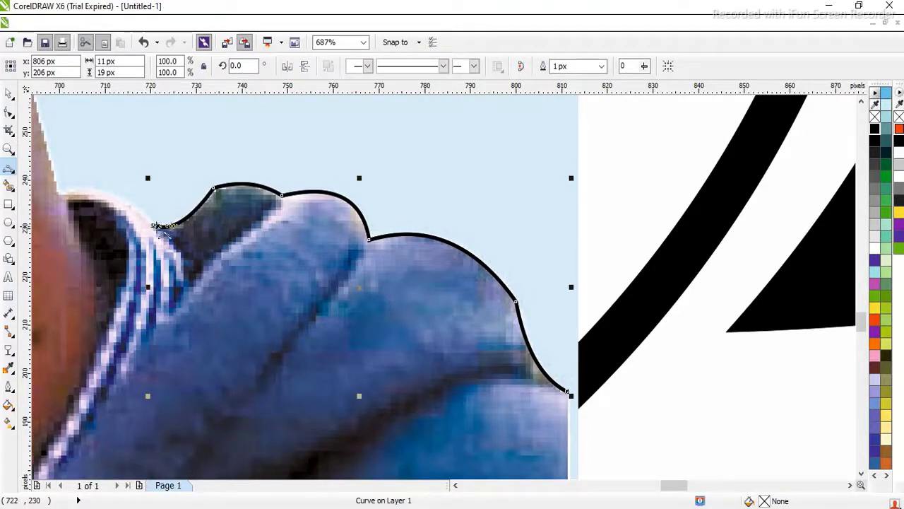
click(153, 226)
drag(59, 191, 90, 187)
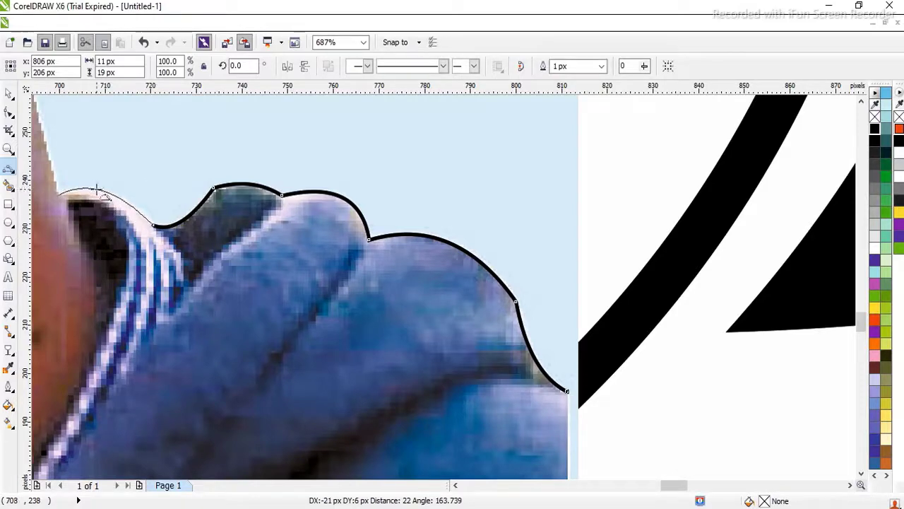
click(59, 192)
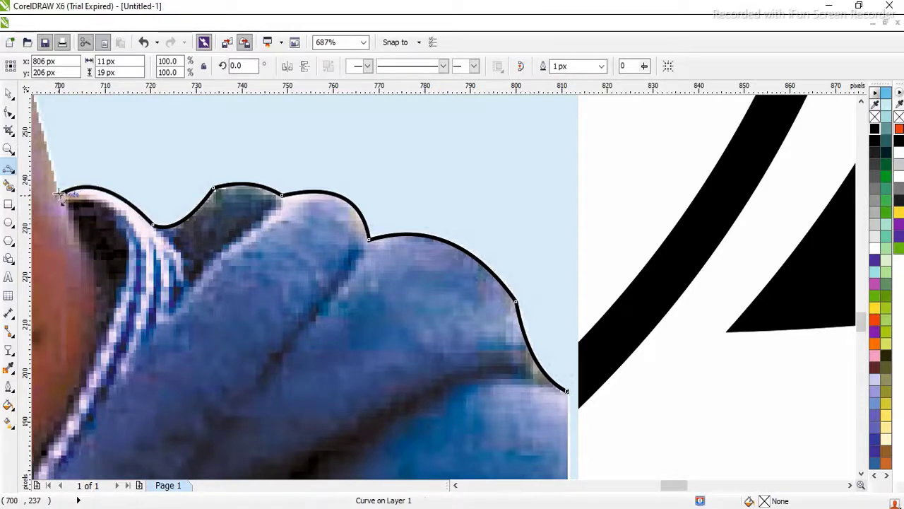
Step: Extend the outline with one segment up the neck's edge to the earlobe and one around the ear to the hairline
drag(60, 192, 17, 139)
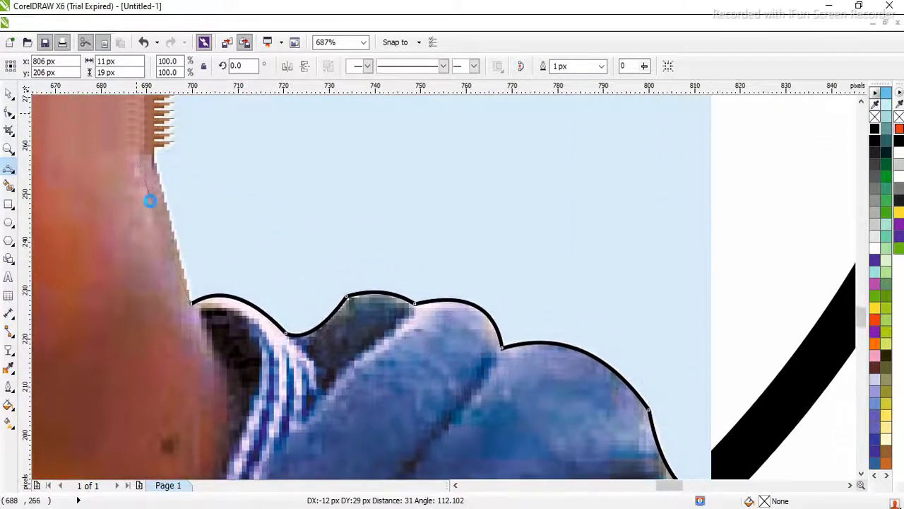
drag(150, 201, 157, 149)
scroll(233, 102, up, 2)
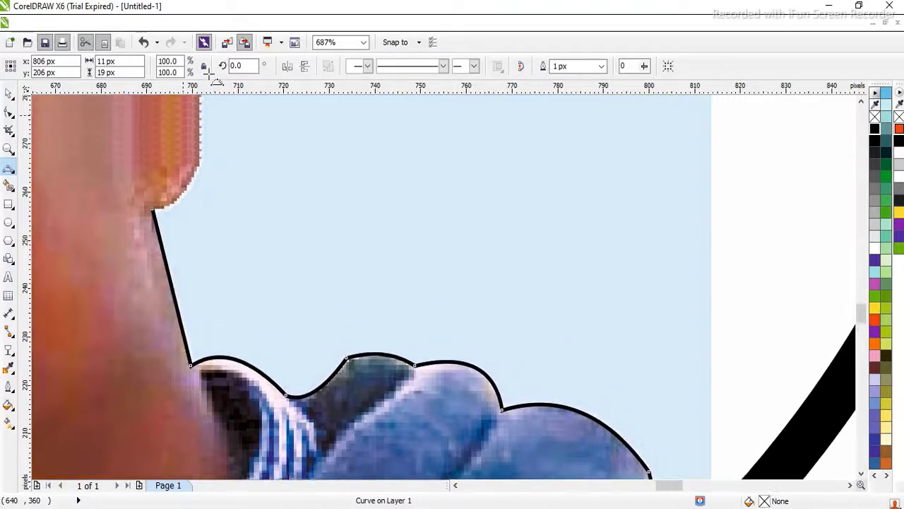
scroll(233, 103, up, 2)
drag(228, 186, 179, 175)
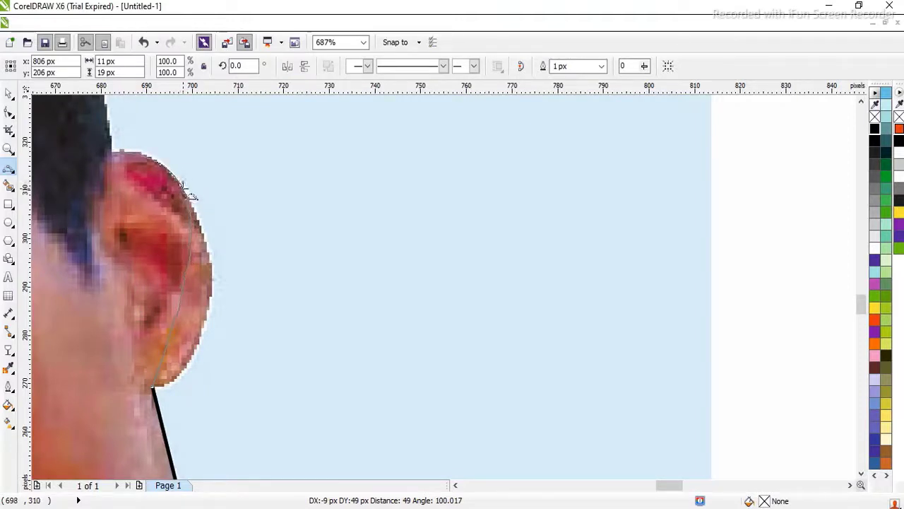
drag(191, 195, 191, 187)
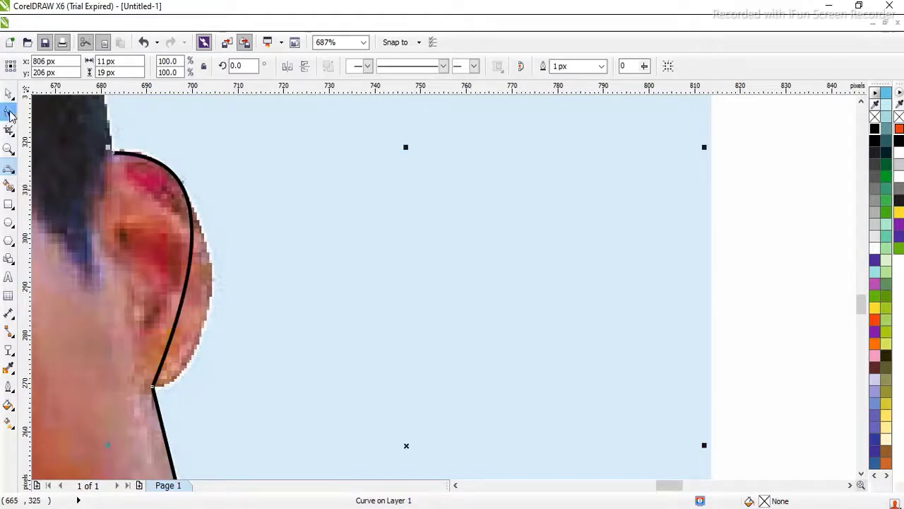
Step: Reshape the ear segment by adjusting the curve handles at both its ends until it follows the ear's outer edge
click(9, 113)
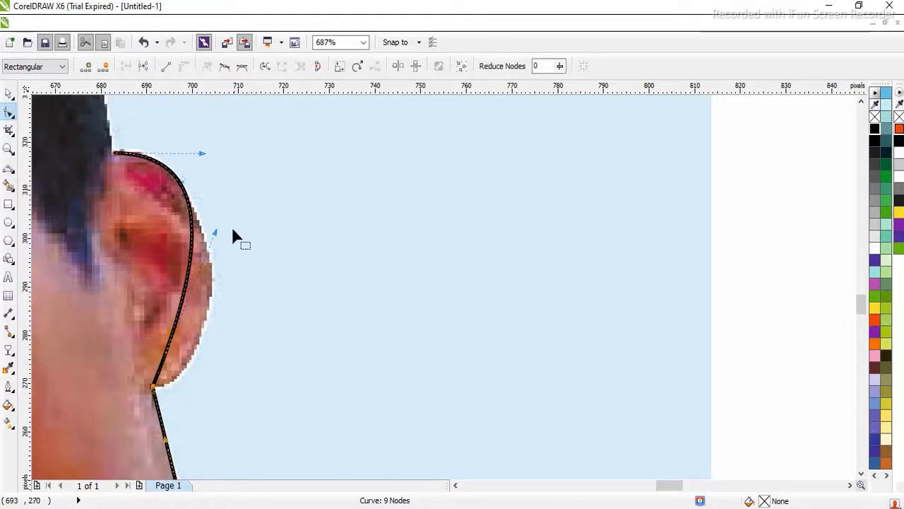
drag(215, 231, 253, 368)
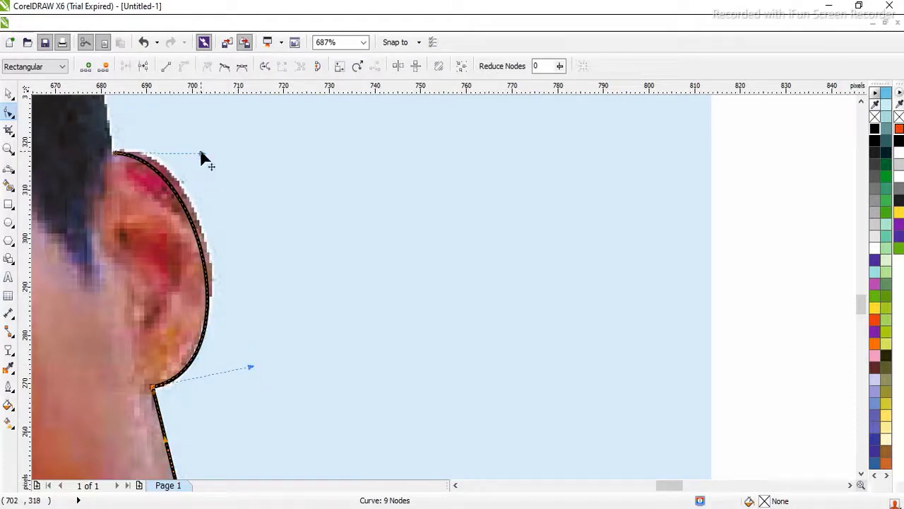
drag(201, 153, 209, 136)
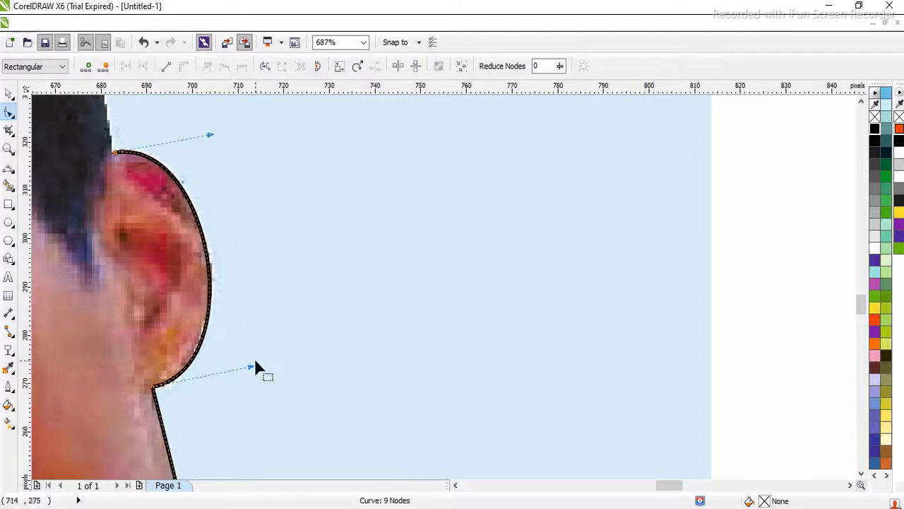
drag(250, 368, 247, 367)
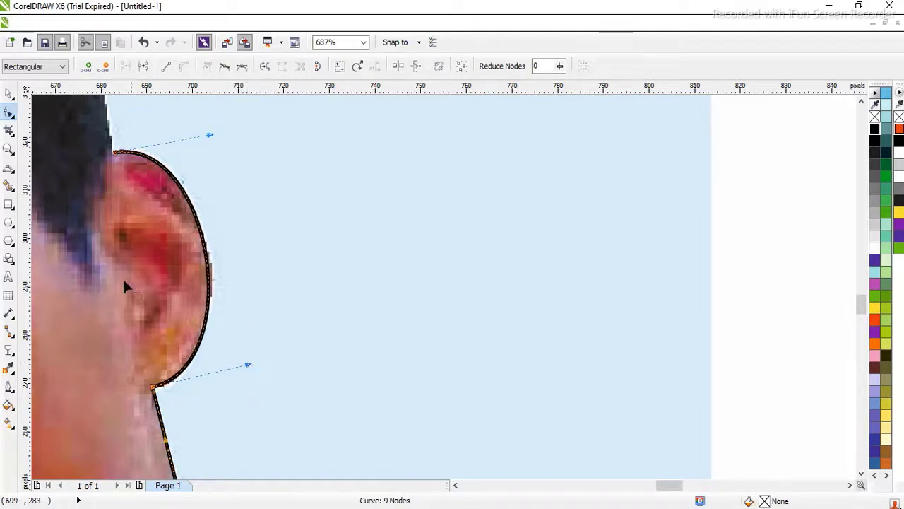
Step: Extend the outline with four connected 3-point segments from the ear's top up the hair's edge to about x 632 px, y 385 px
click(8, 169)
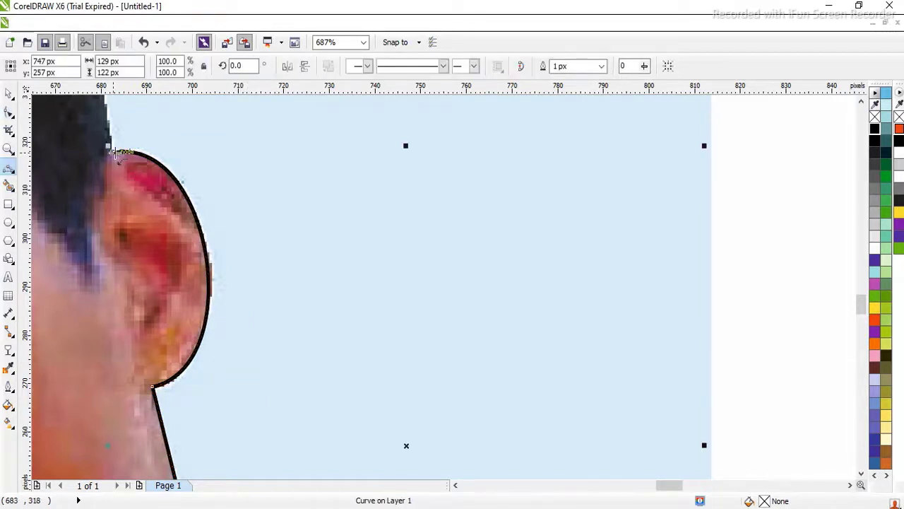
drag(116, 152, 216, 284)
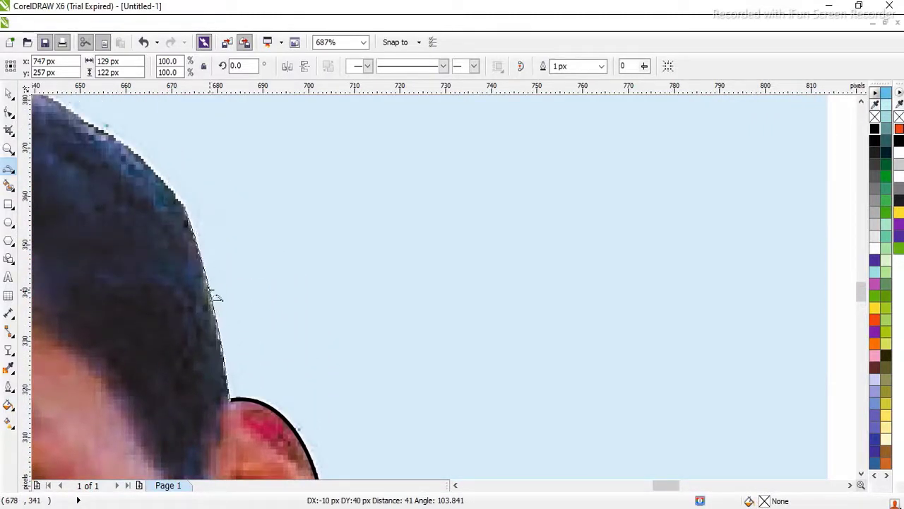
click(215, 295)
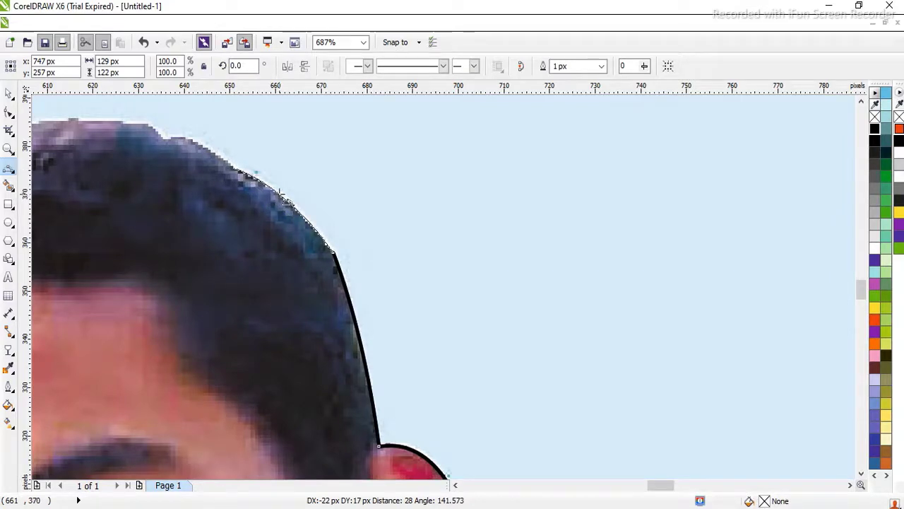
click(231, 166)
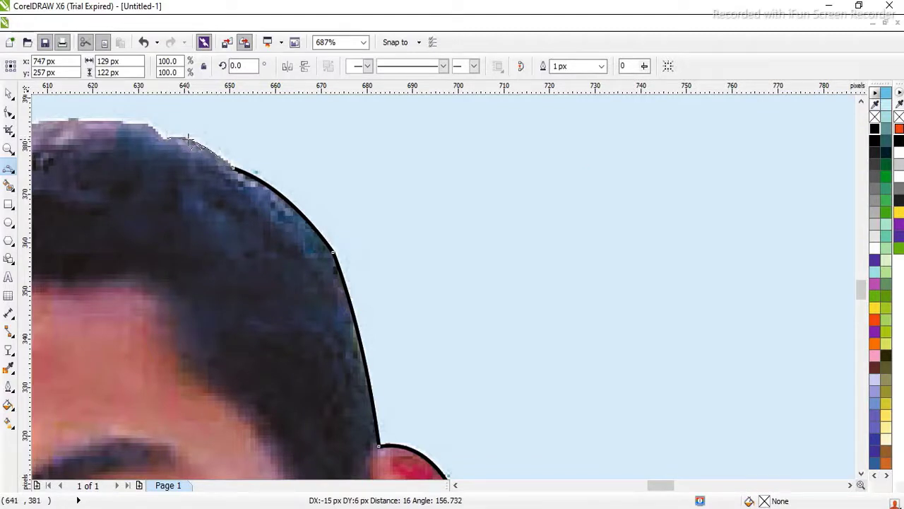
drag(164, 136, 188, 139)
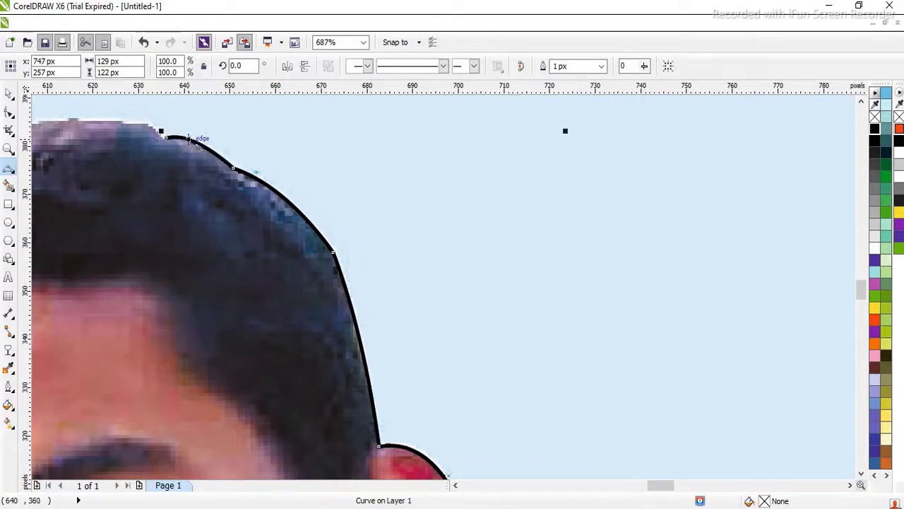
click(155, 129)
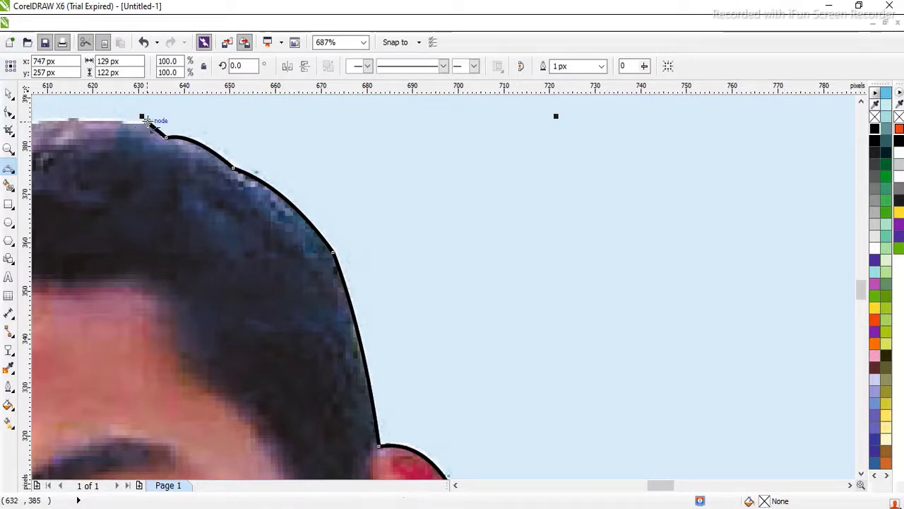
Step: Extend the outline across the top of the hair with two segments, through about x 616 px, y 386 px to x 597 px
scroll(113, 121, left, 3)
scroll(142, 141, up, 1)
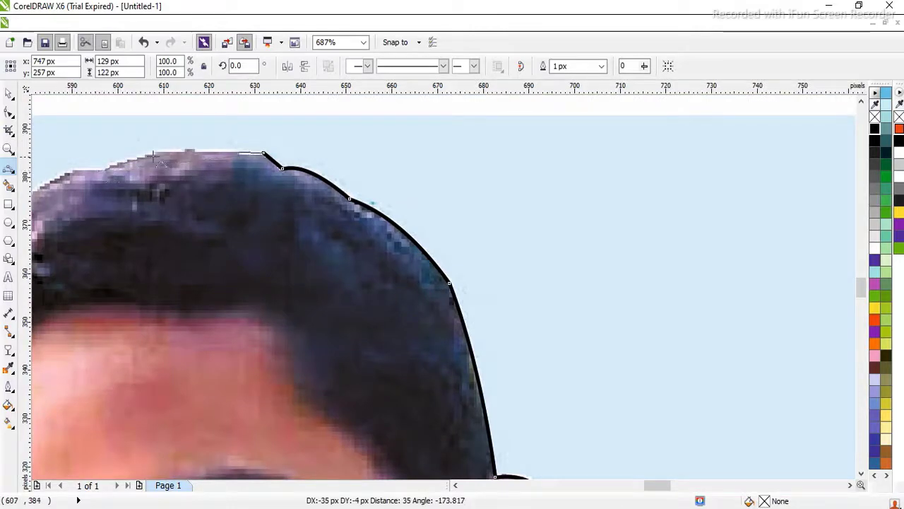
key(space)
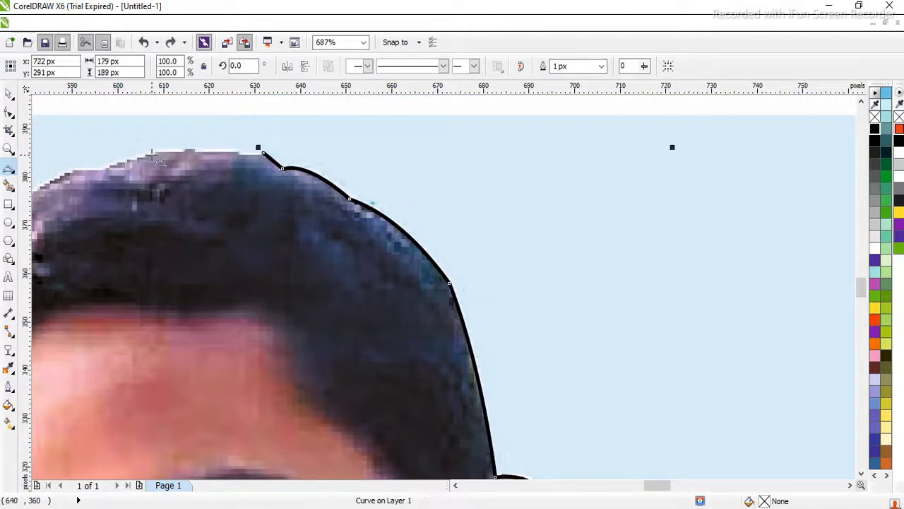
click(192, 151)
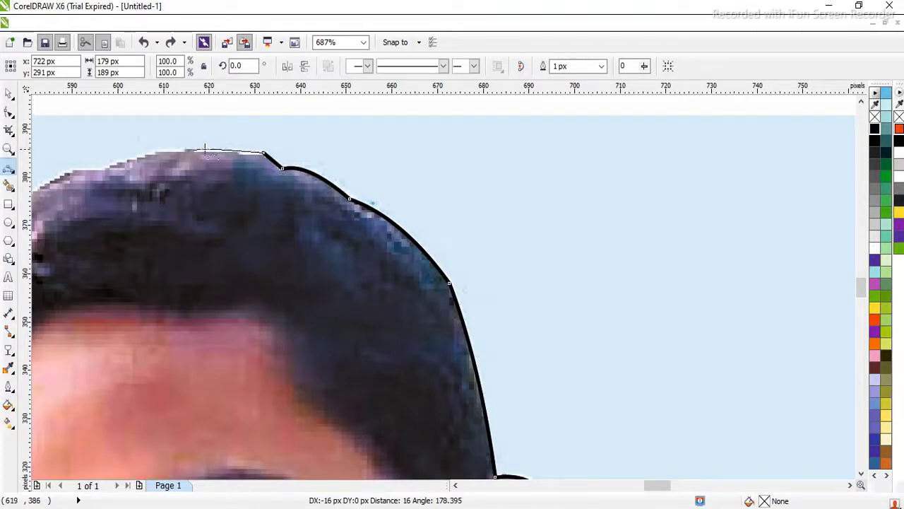
click(188, 149)
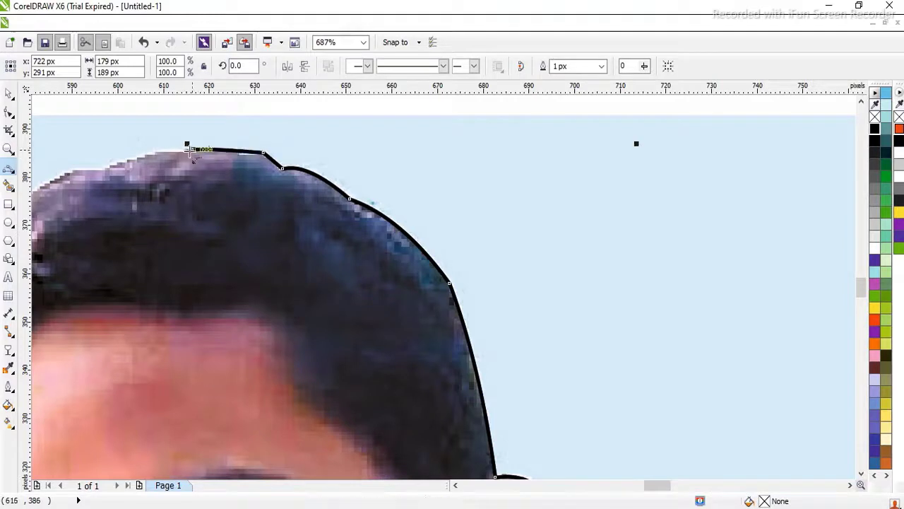
click(190, 150)
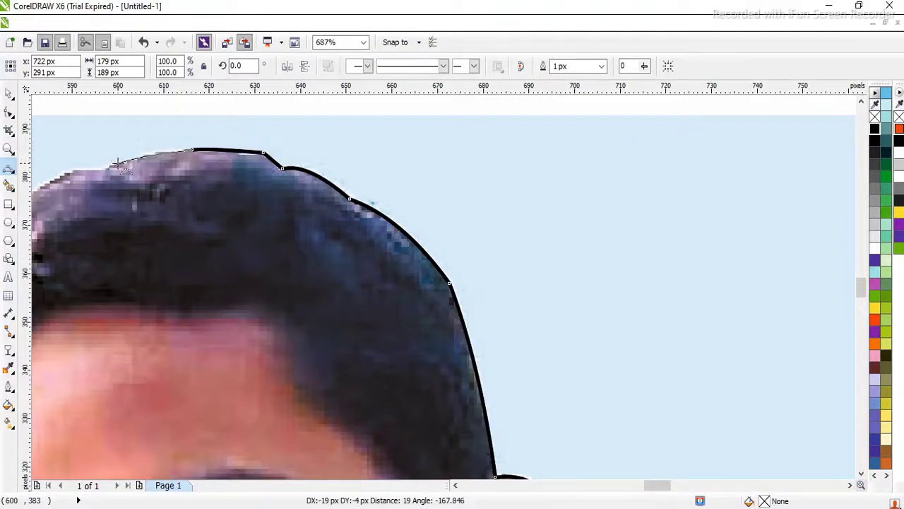
click(105, 169)
Step: Extend the outline with four connected segments down the far side of the hair to about x 547 px, y 347 px
scroll(104, 172, left, 3)
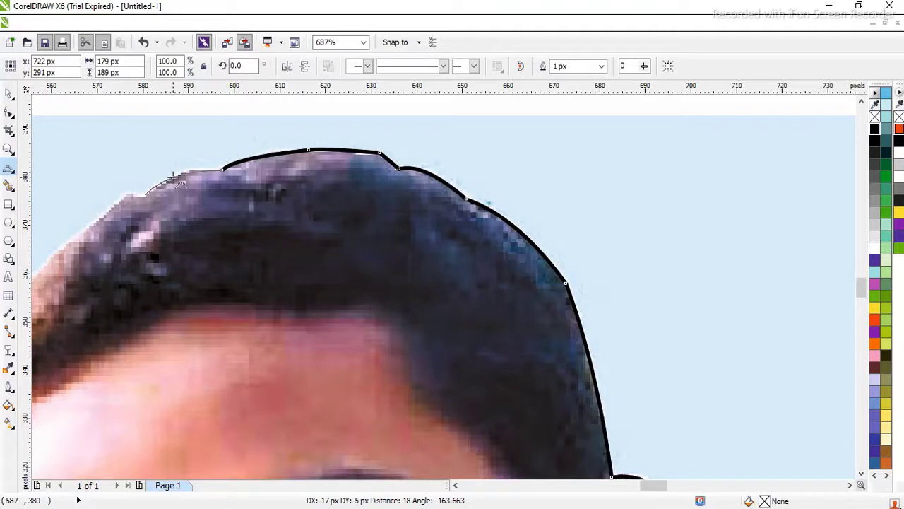
click(146, 192)
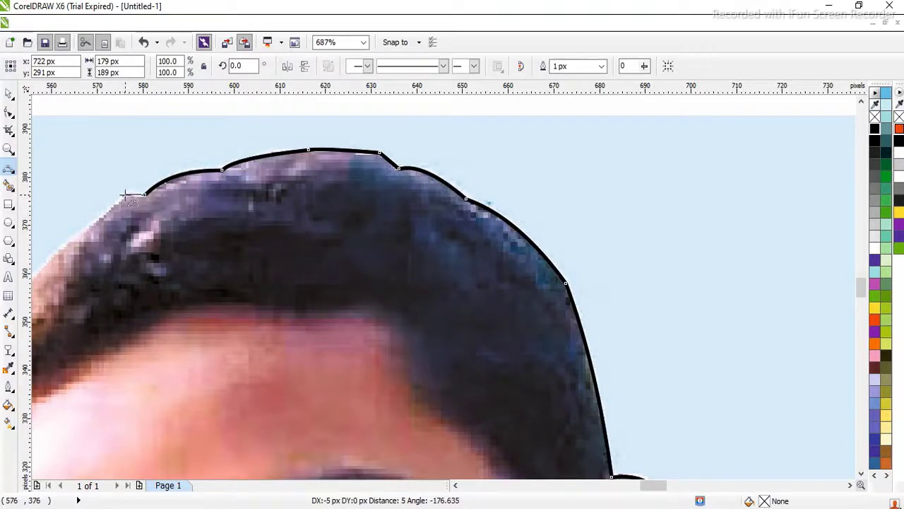
click(123, 195)
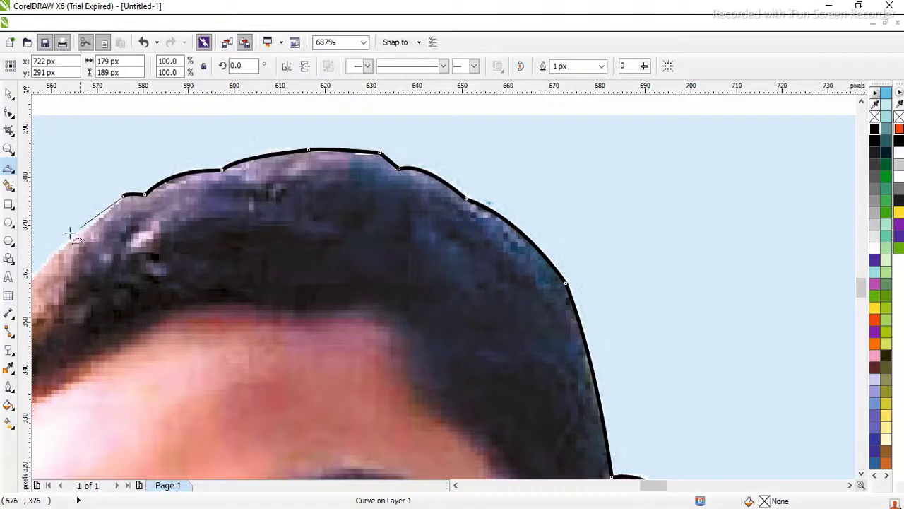
scroll(71, 232, left, 3)
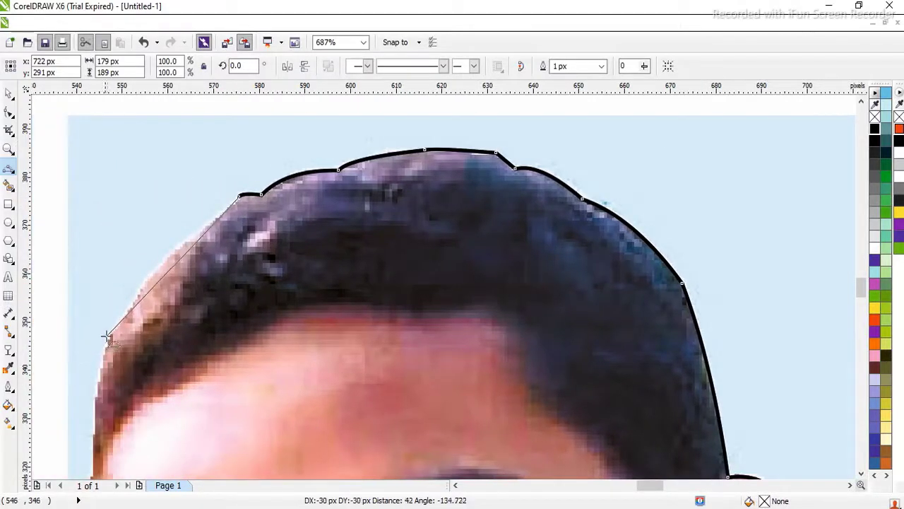
drag(138, 289, 153, 268)
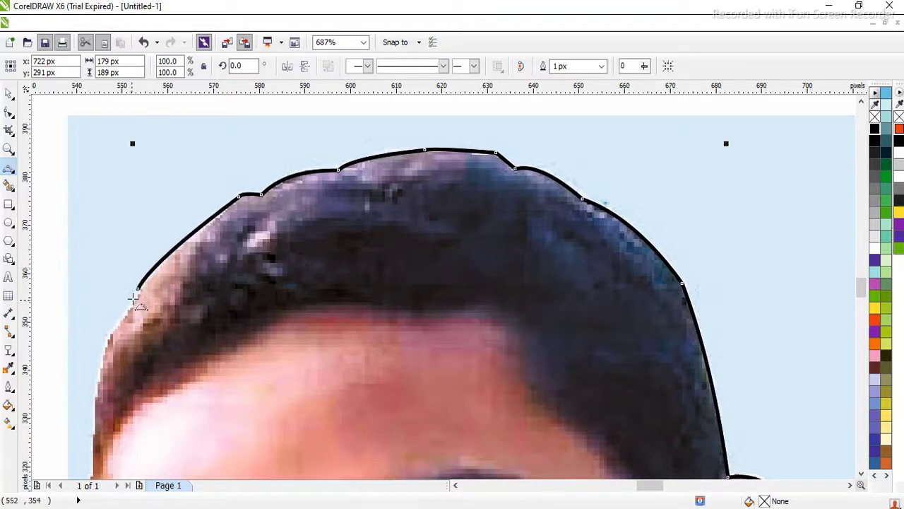
click(107, 335)
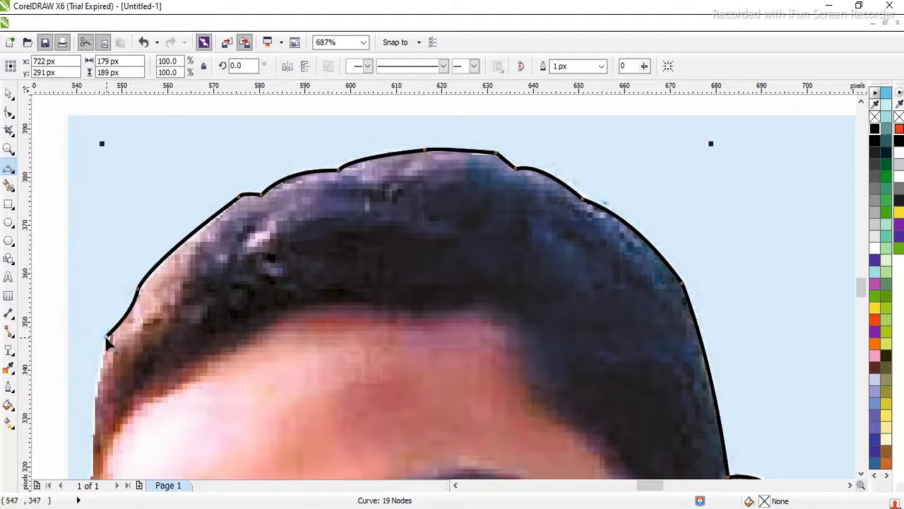
Step: Extend the outline with three connected 3-point segments from the hair down the forehead's outer edge to the outer end of the eyebrow
scroll(81, 440, down, 3)
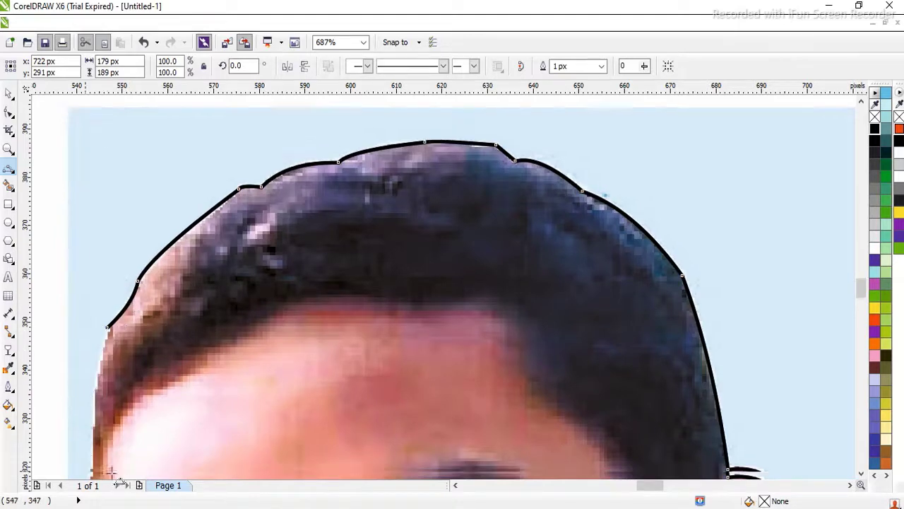
scroll(80, 459, down, 5)
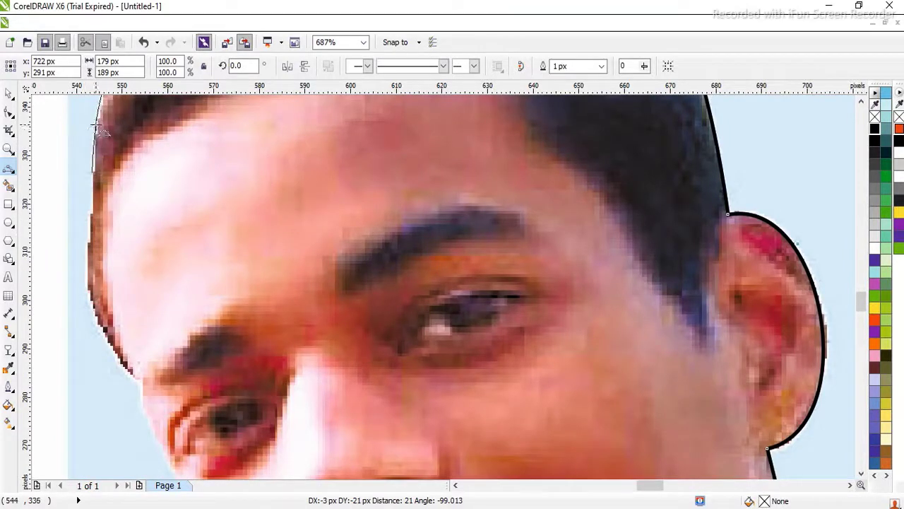
click(92, 173)
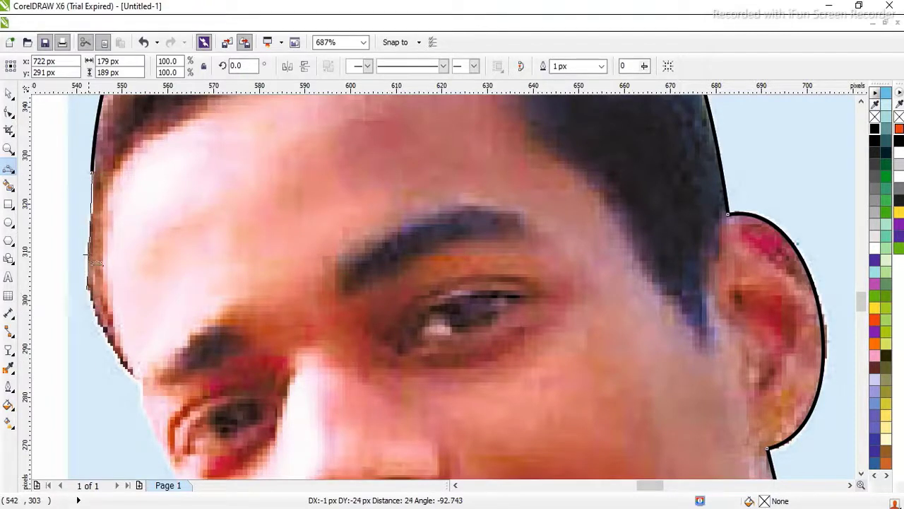
click(86, 289)
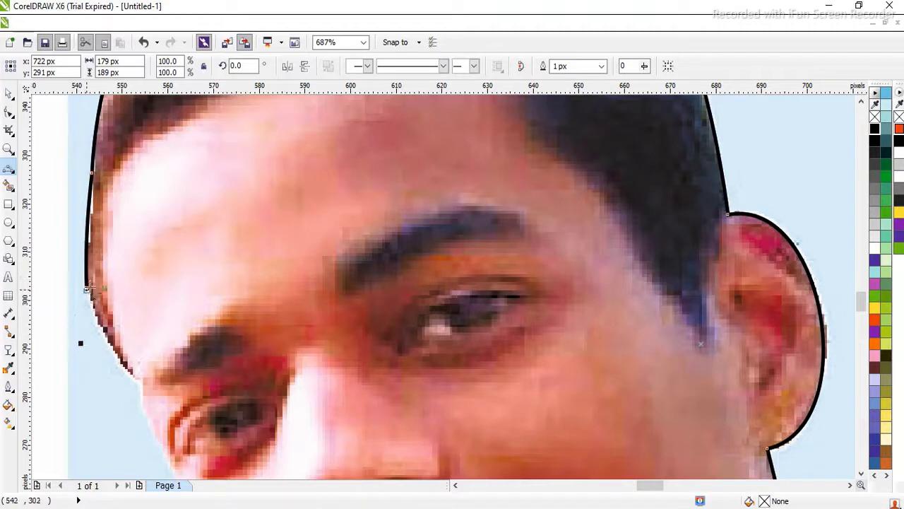
click(132, 373)
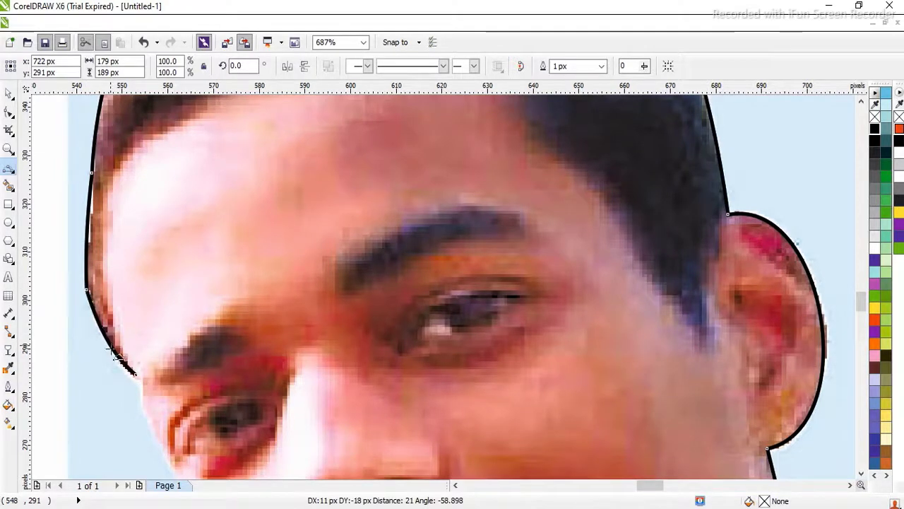
scroll(136, 378, down, 3)
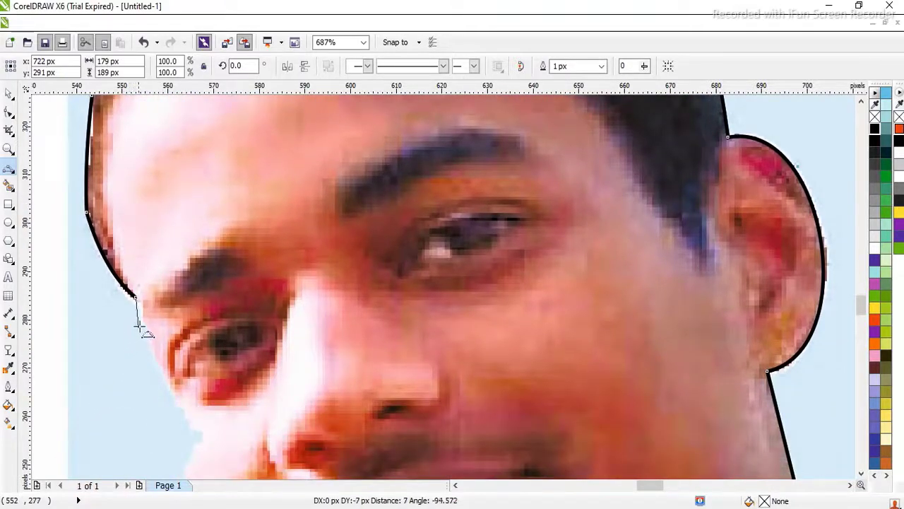
Step: Extend the outline with a 3-point segment past the eye to about x 568 px and reposition the node beside the eyebrow
drag(203, 432, 143, 343)
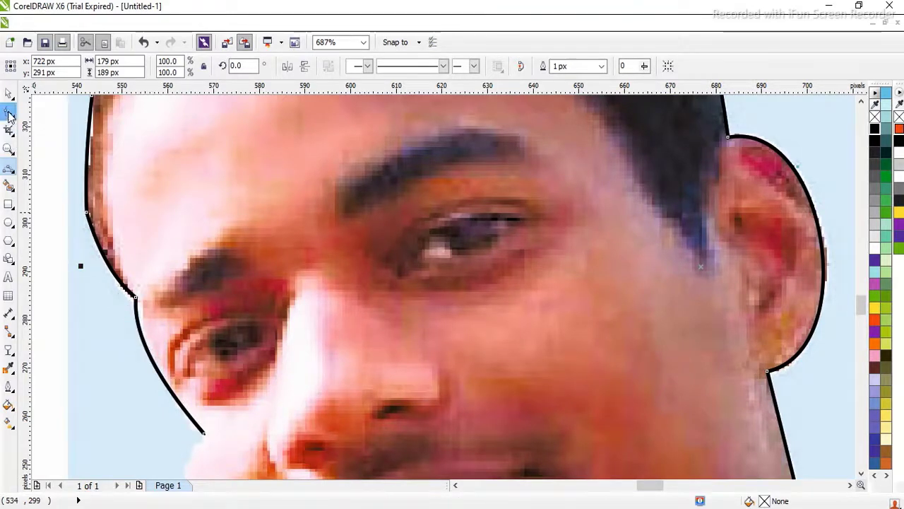
click(8, 113)
click(141, 311)
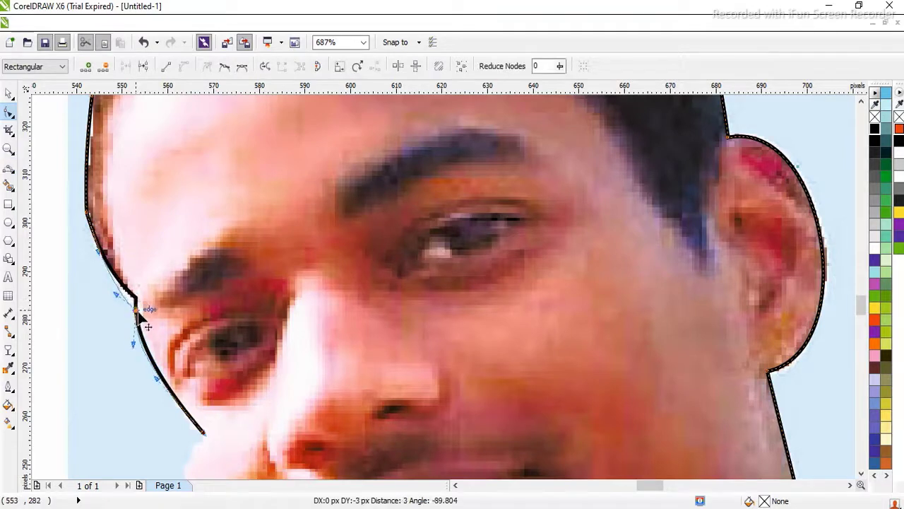
Step: Continue the outline with two 3-point segments around the cheek and jaw to the chin at about x 612 px, y 199 px
click(9, 169)
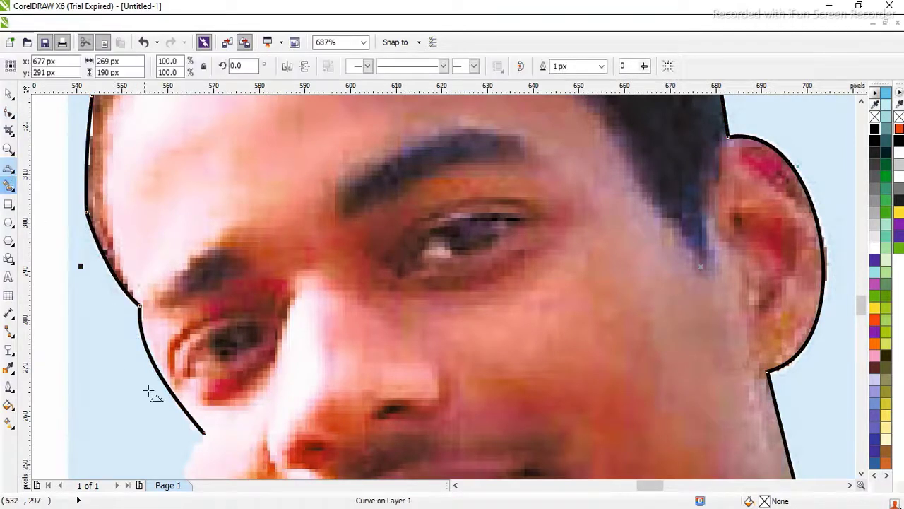
click(204, 432)
scroll(202, 441, down, 3)
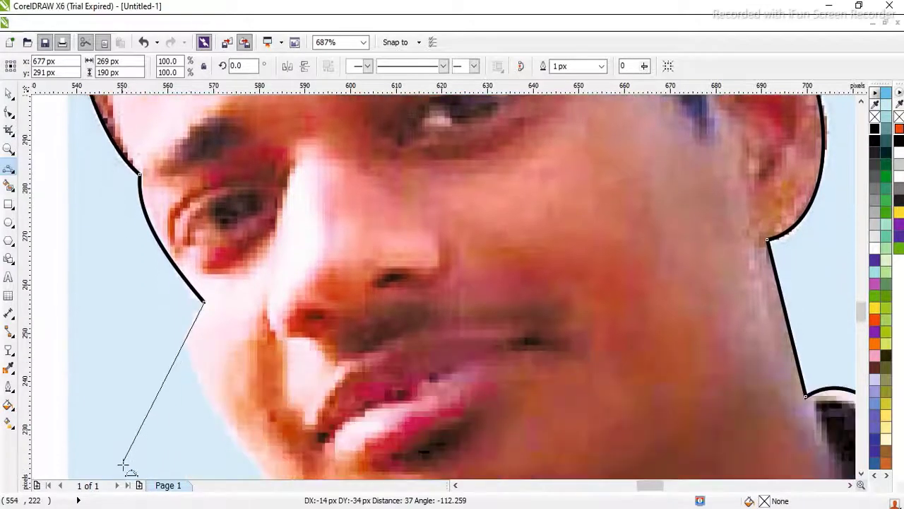
scroll(123, 466, down, 3)
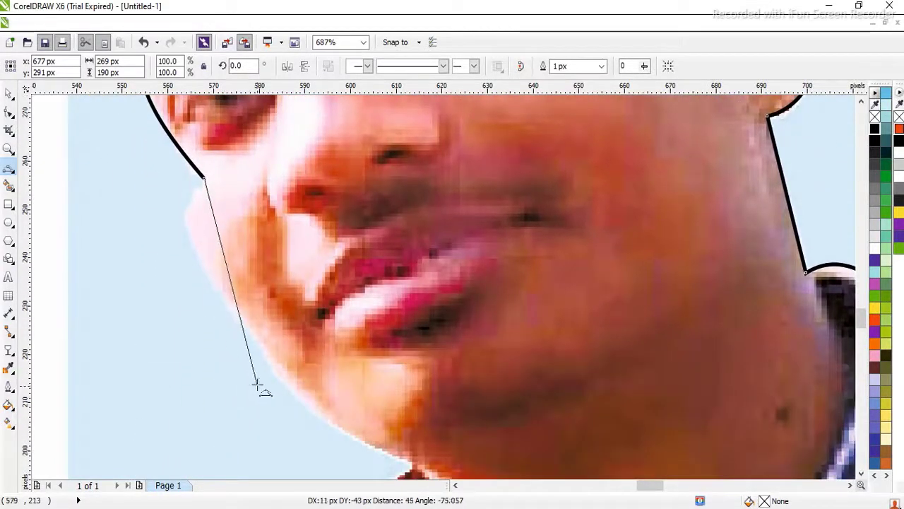
drag(261, 343, 188, 228)
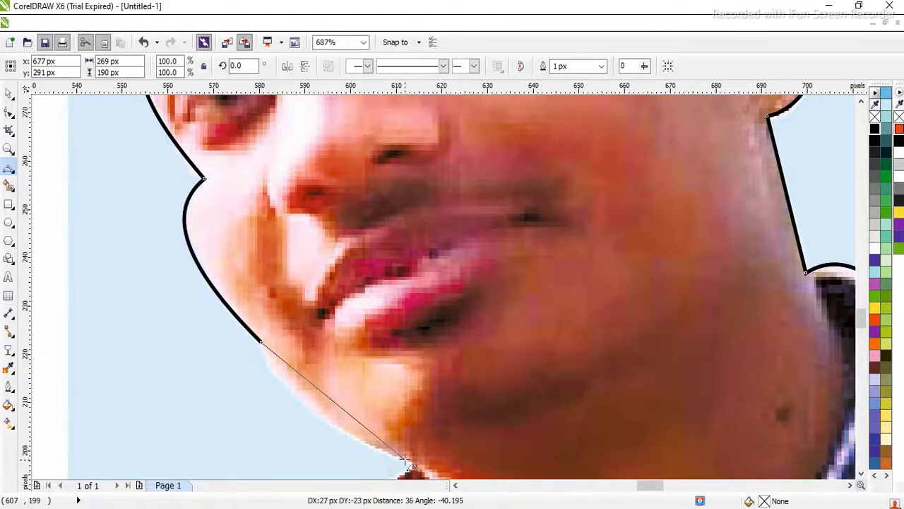
drag(410, 459, 297, 397)
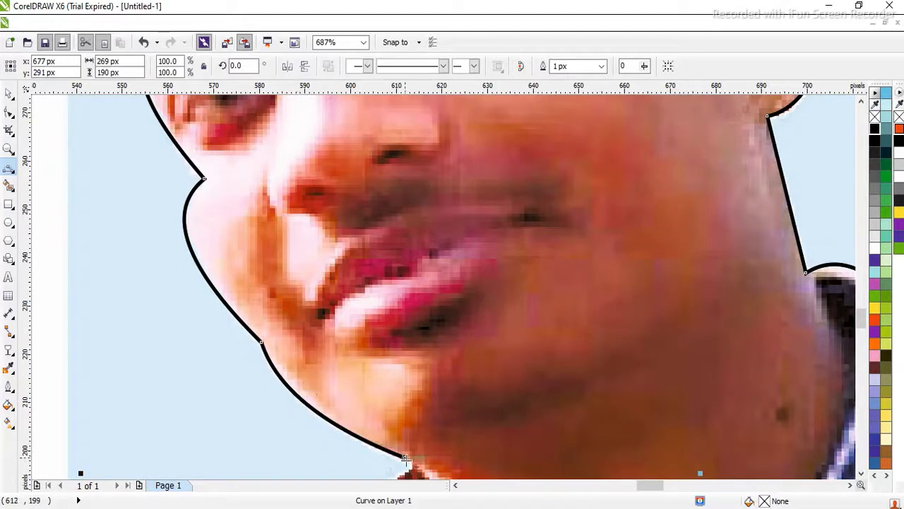
Step: Extend the outline with a short segment below the chin and two segments down the collar's outer edge to about x 591 px, y 165 px
scroll(406, 460, down, 3)
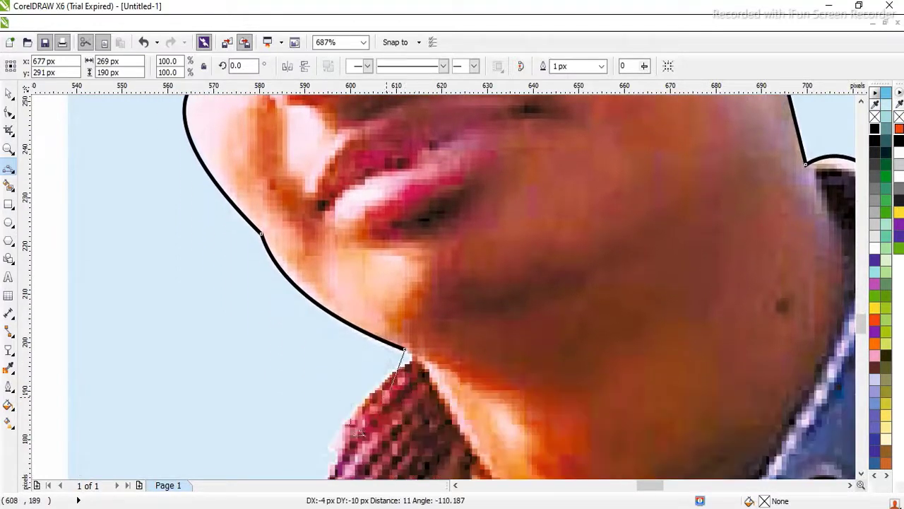
scroll(353, 396, down, 1)
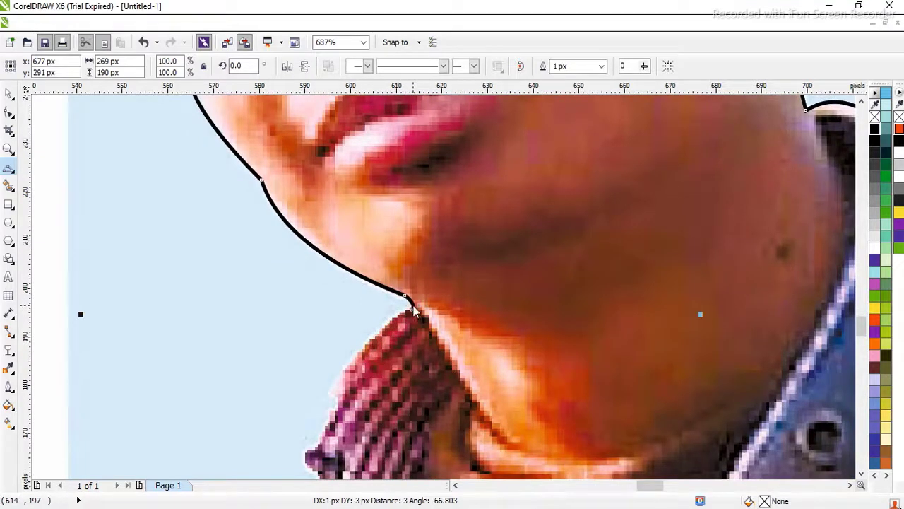
click(411, 314)
scroll(311, 395, down, 1)
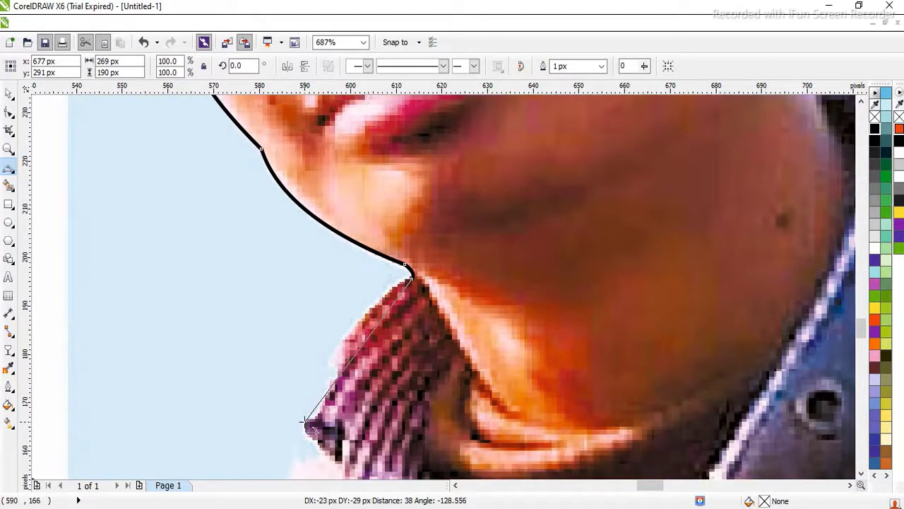
drag(319, 397, 342, 338)
key(ctrl+z)
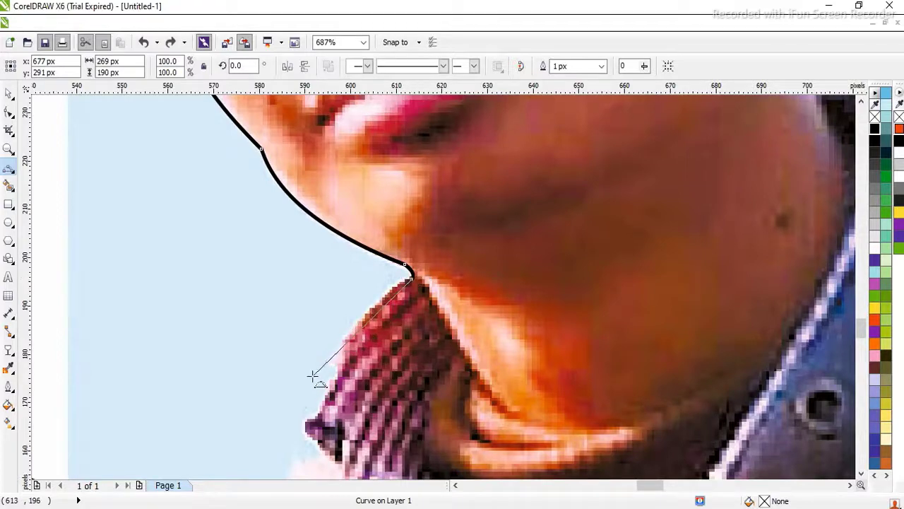
drag(326, 360, 380, 299)
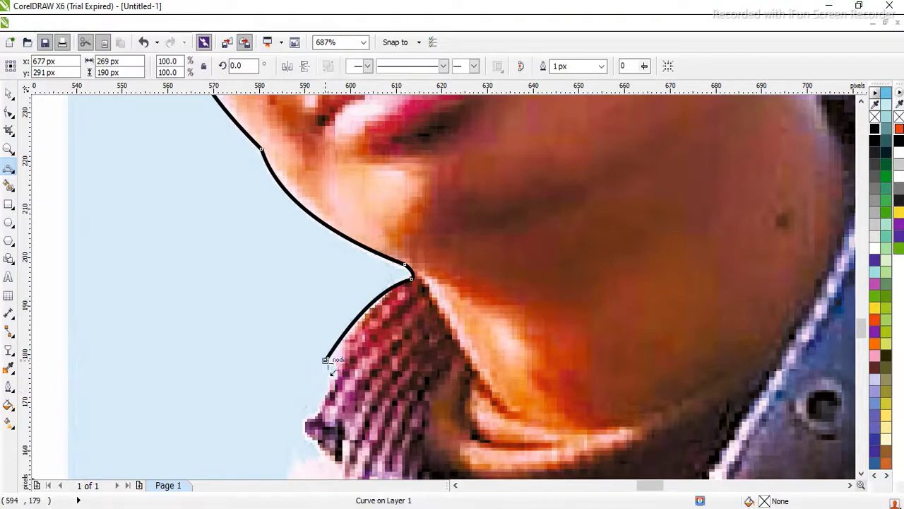
drag(313, 421, 336, 359)
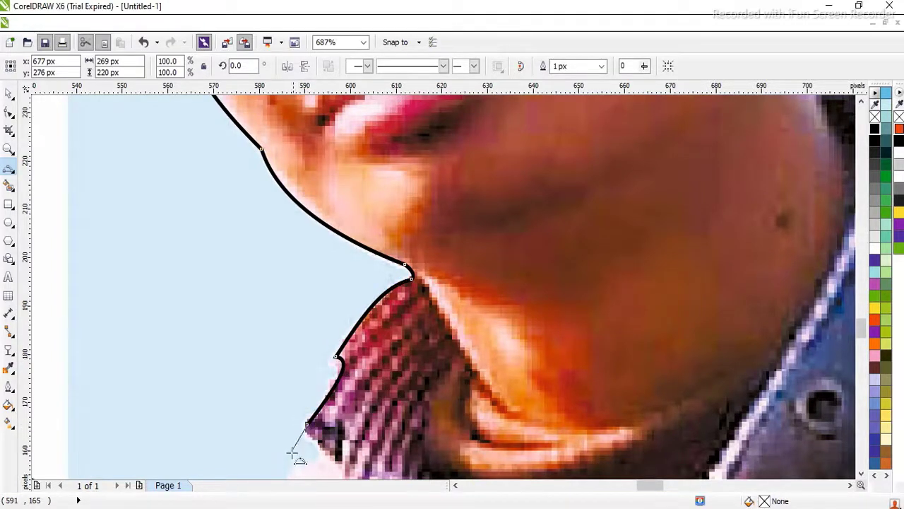
Step: Close the outline from the collar to the photo's bottom edge, along that edge and up to the starting node at the shoulder
drag(291, 452, 296, 349)
click(288, 382)
scroll(656, 375, right, 1)
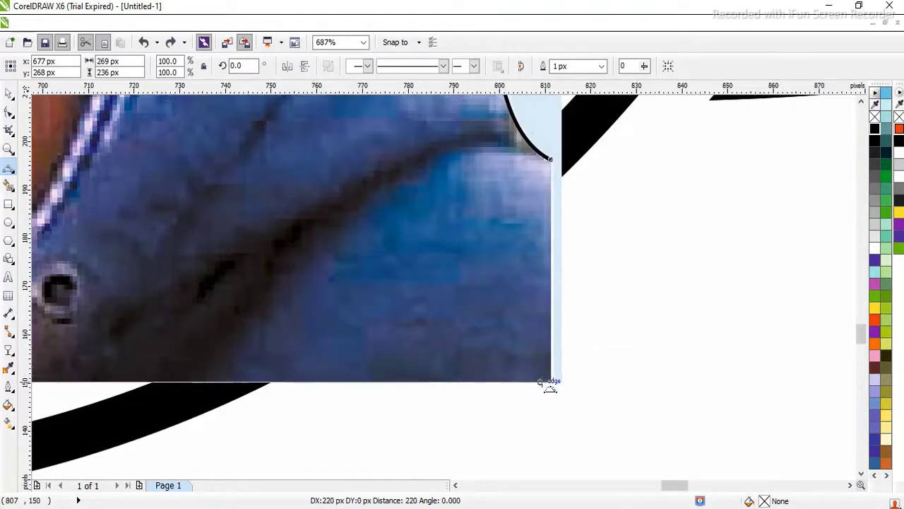
drag(552, 382, 552, 160)
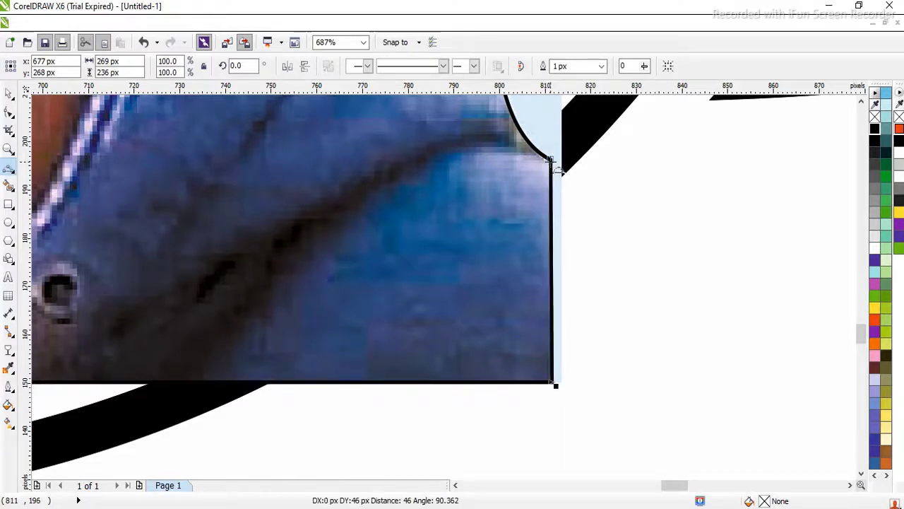
Step: Move the photo out of the ellipse to below the right wing and select the traced outline
click(10, 147)
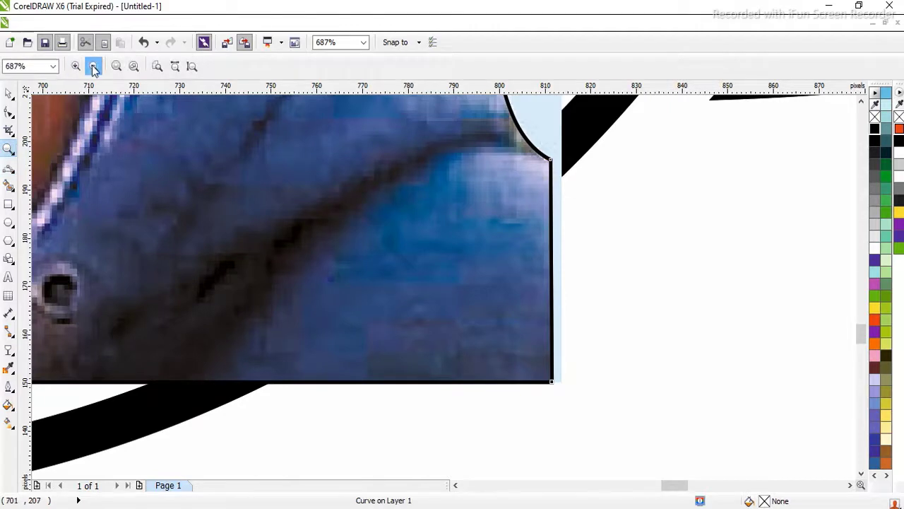
click(94, 68)
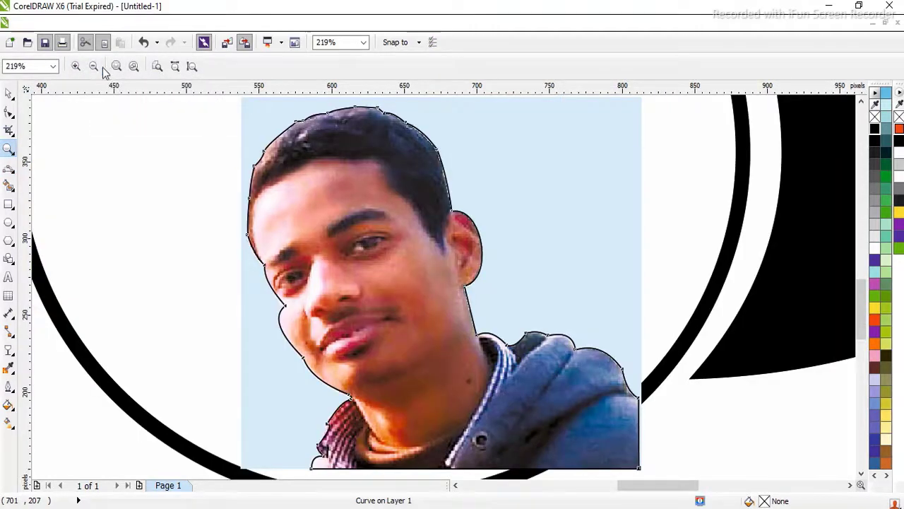
click(93, 66)
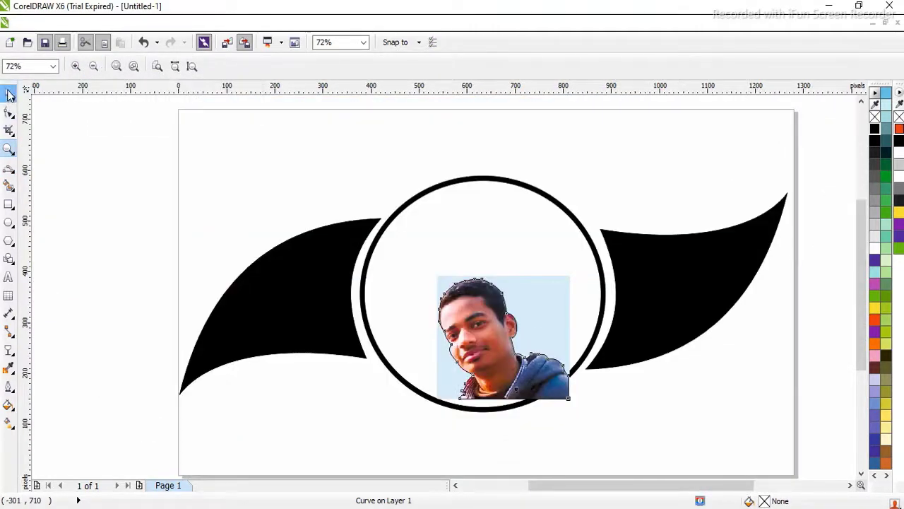
click(8, 93)
drag(490, 371, 99, 340)
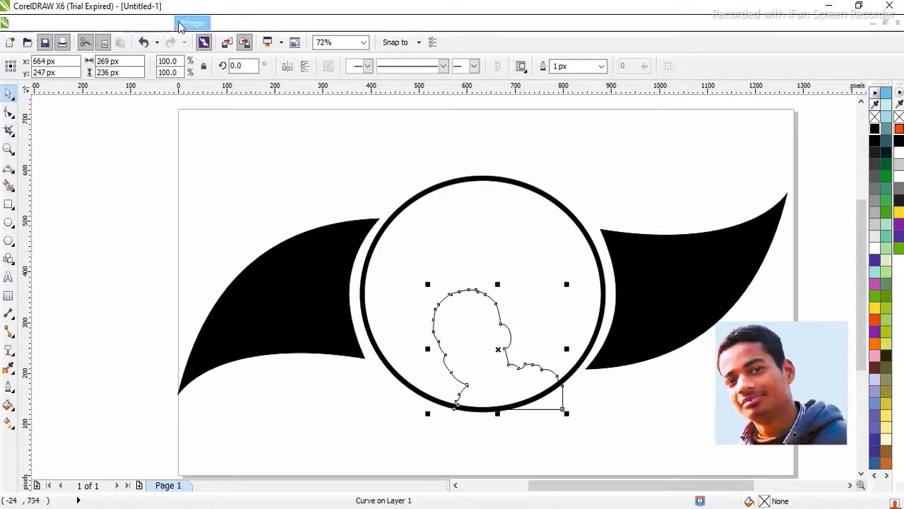
Step: Place the traced outline inside the central ellipse with PowerClip
click(181, 25)
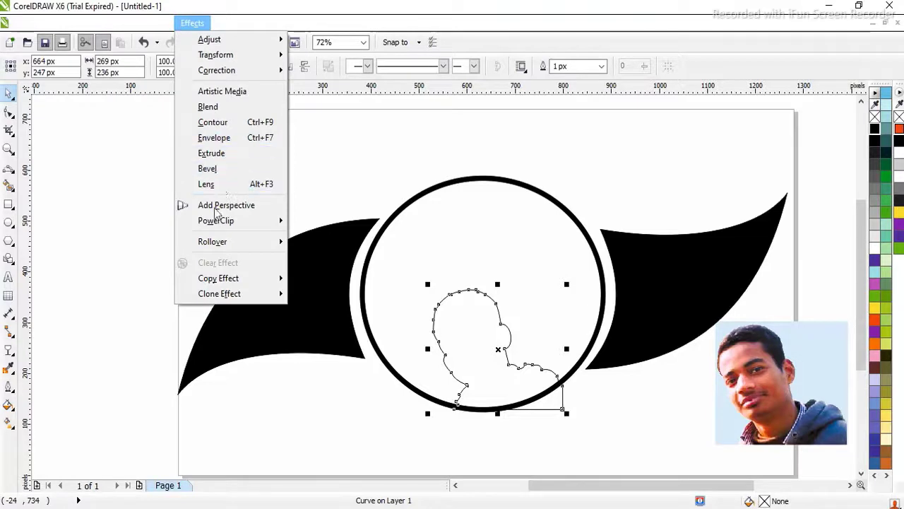
mouse_move(209, 222)
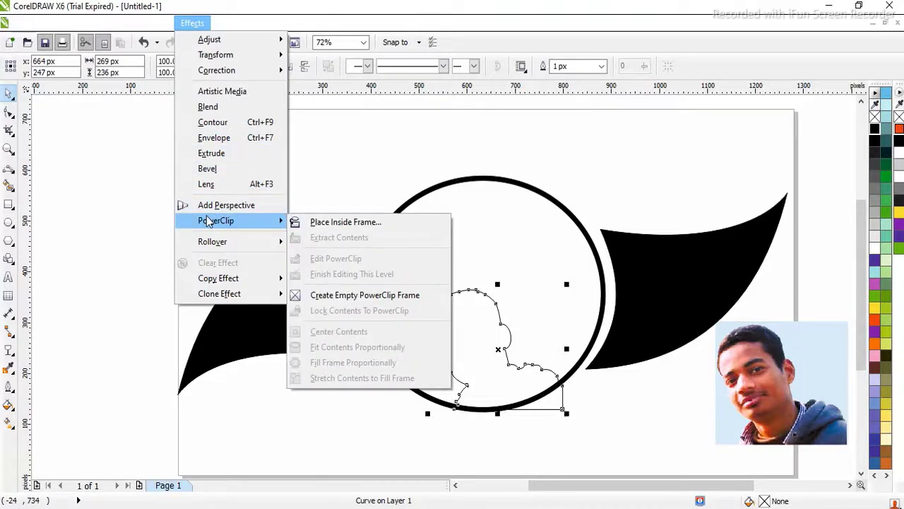
click(299, 223)
click(445, 237)
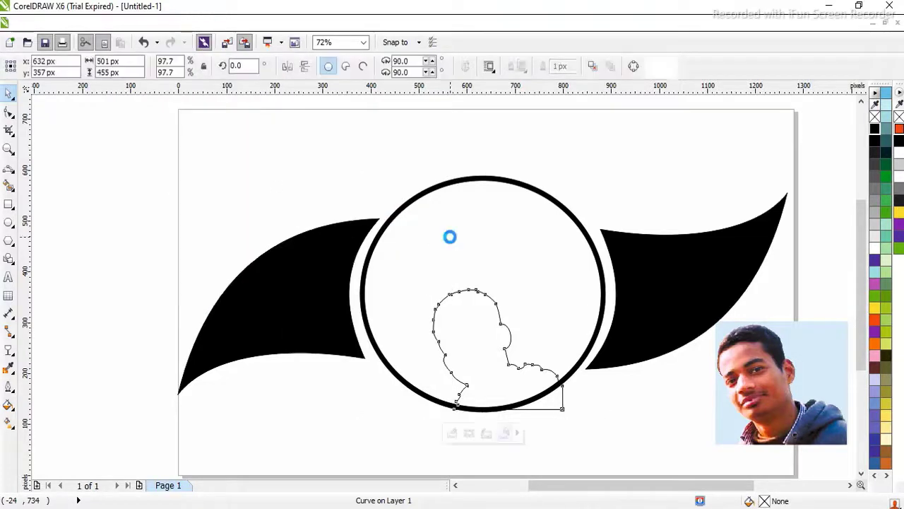
Step: Edit the PowerClip contents, enlarging the traced outline to about 412 x 386 px and positioning it at about x 703 px, y 299 px
ctrl+click(466, 358)
click(467, 359)
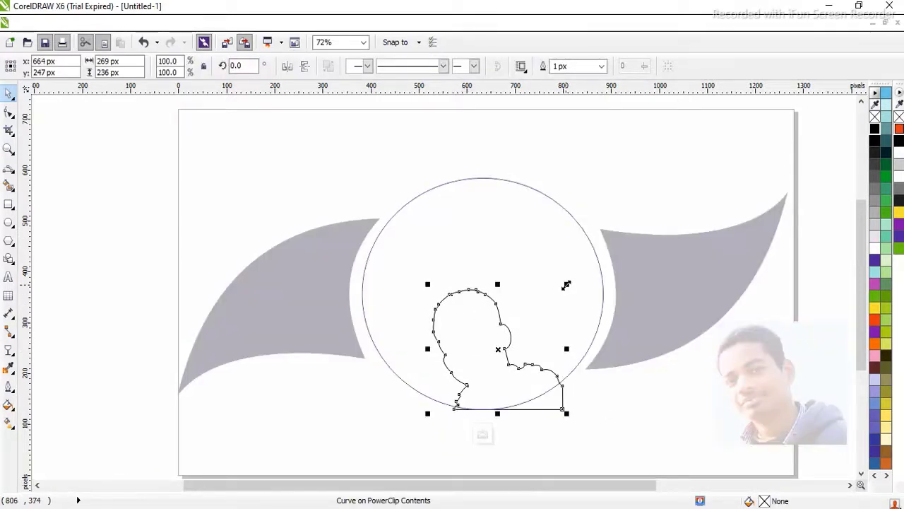
drag(565, 285, 601, 173)
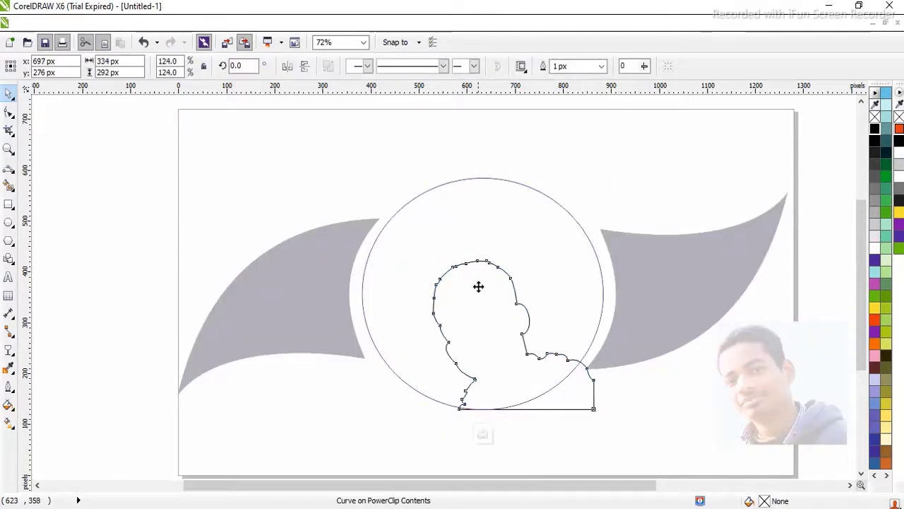
drag(480, 293, 484, 261)
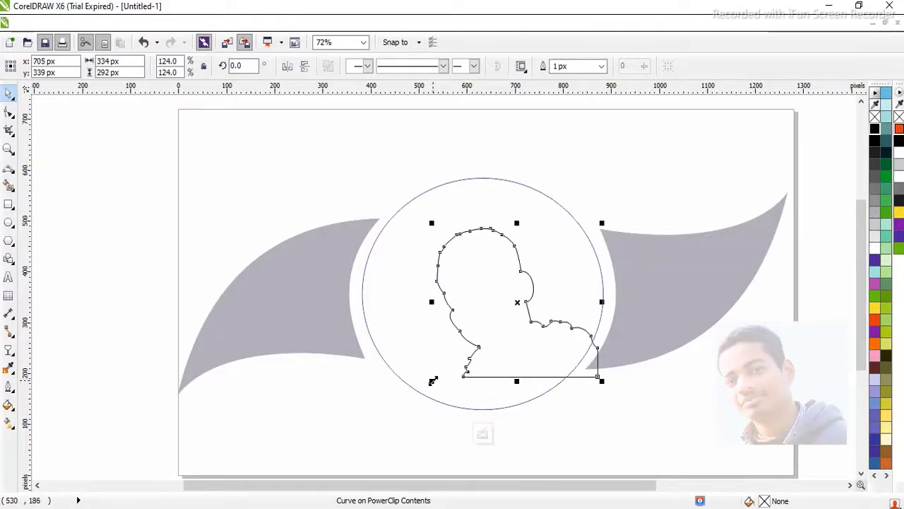
drag(434, 380, 398, 471)
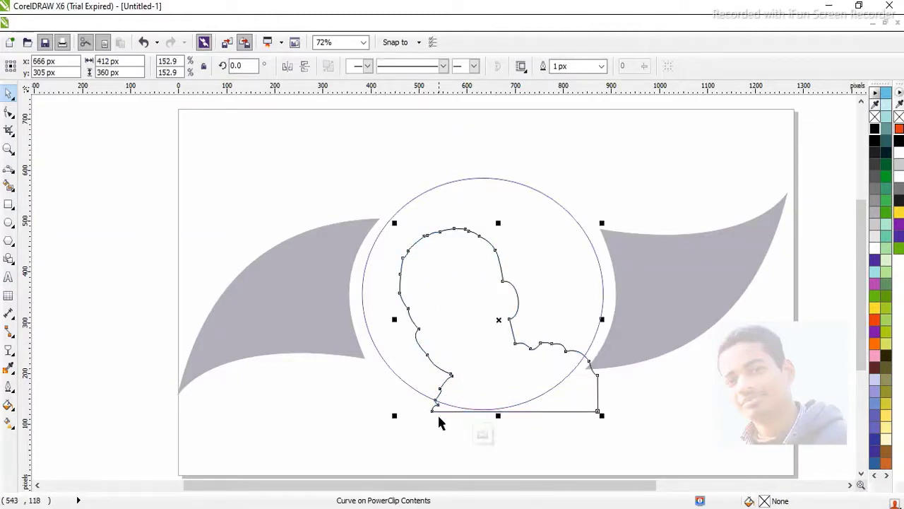
drag(498, 416, 496, 428)
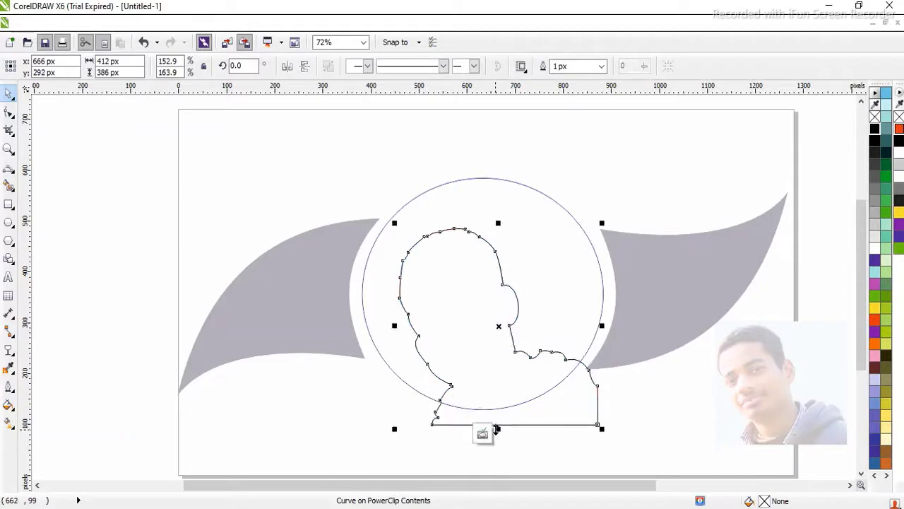
drag(473, 353, 493, 352)
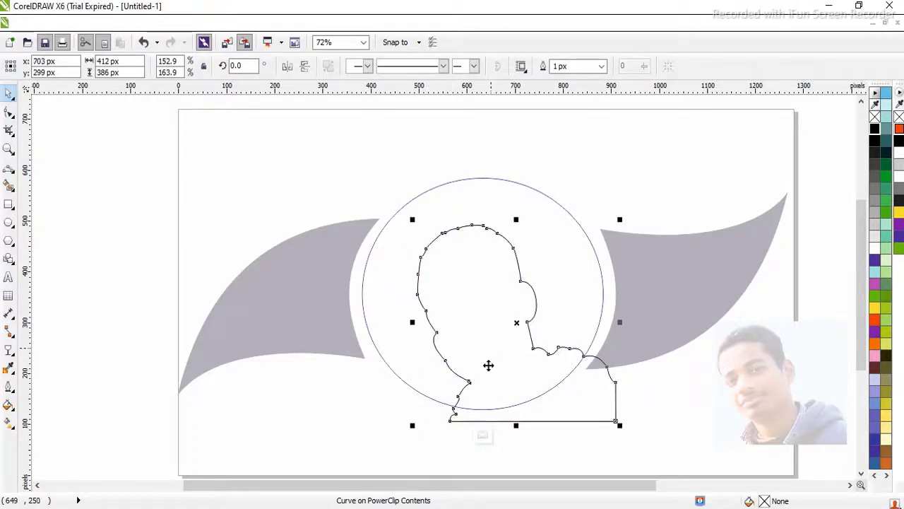
click(482, 435)
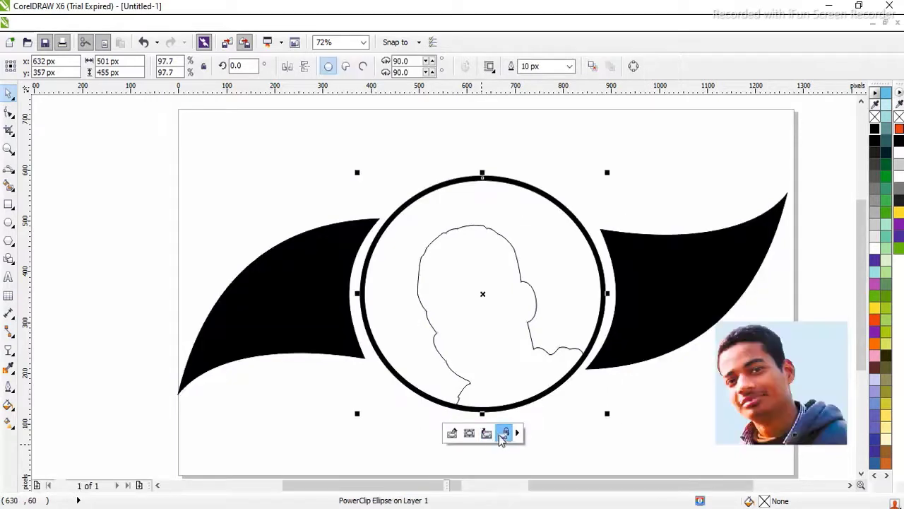
click(365, 439)
click(452, 432)
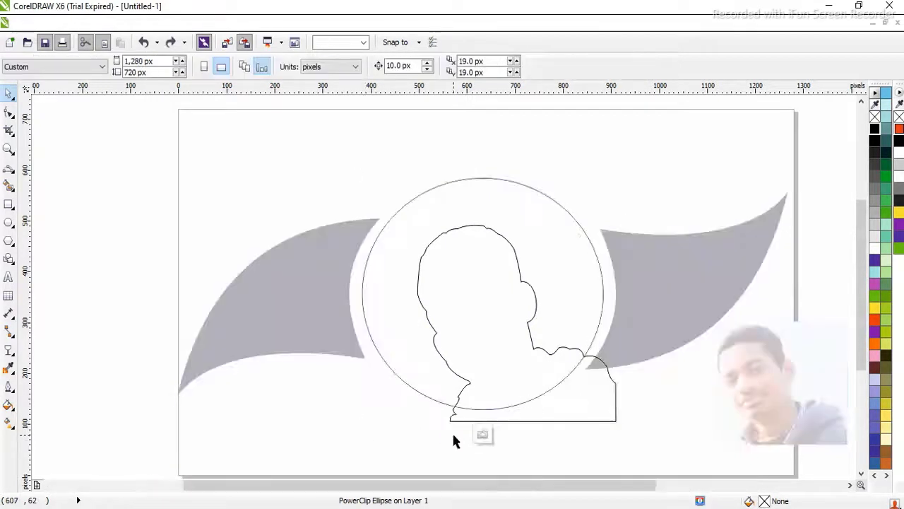
click(482, 433)
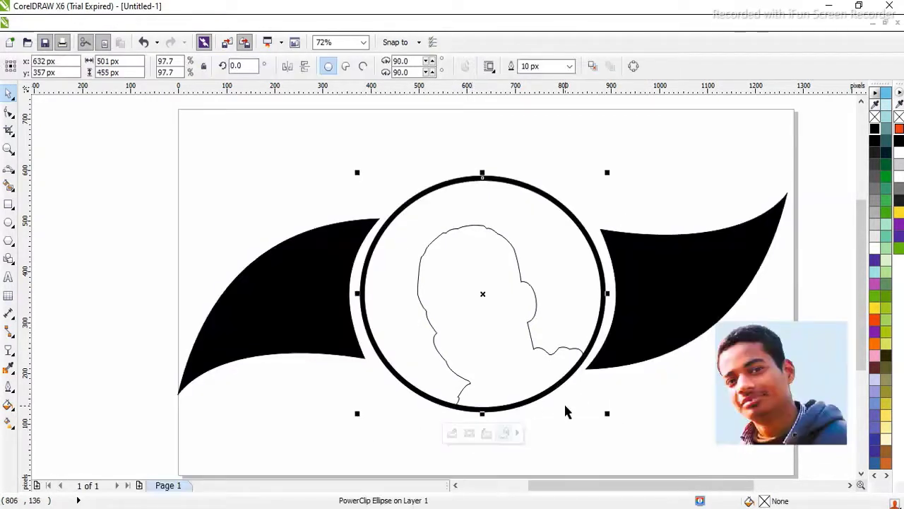
Step: Edit the PowerClip contents again and fill the portrait outline with black (#000000)
click(452, 433)
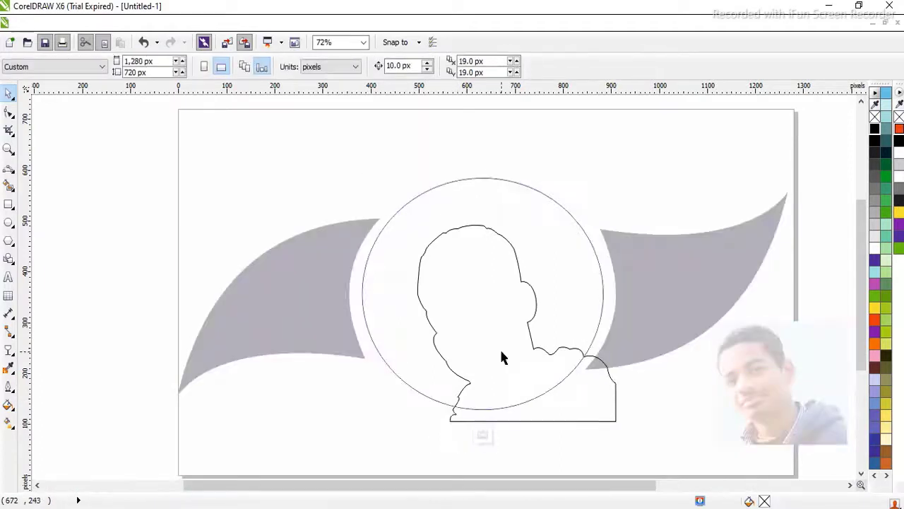
click(543, 347)
click(873, 129)
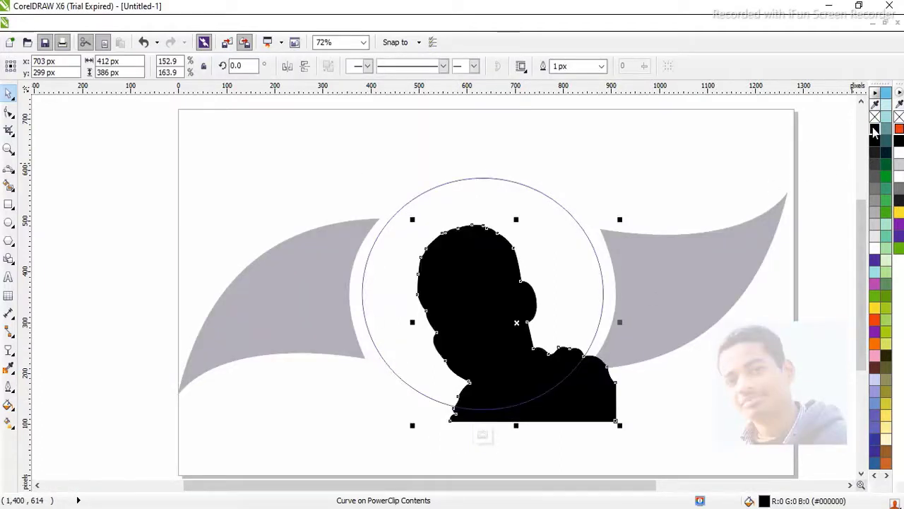
click(482, 433)
click(288, 405)
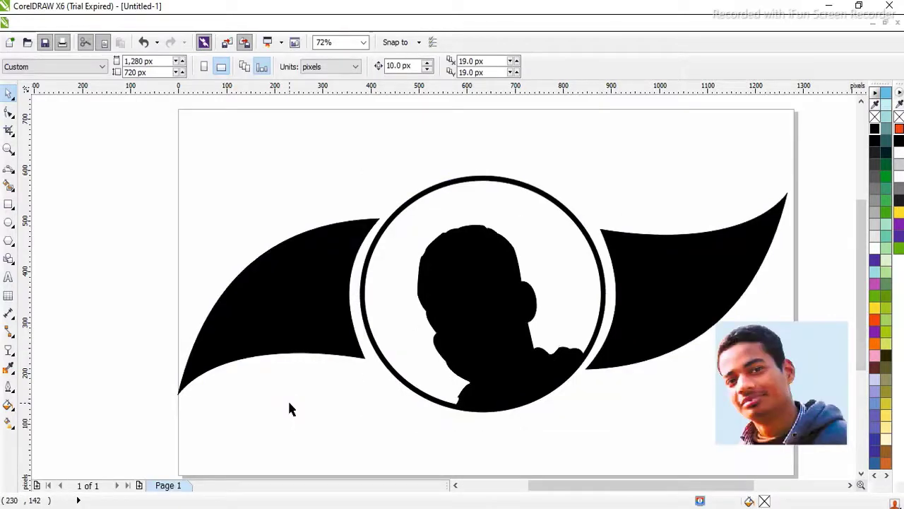
Step: Add the text AMIT GRAPHICS, enlarge it to about 39 pt and place it below the central ellipse
click(9, 277)
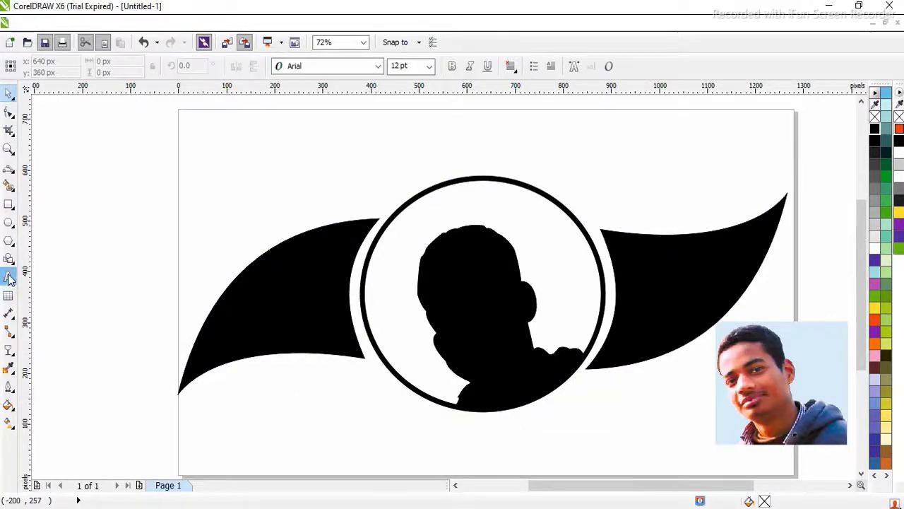
click(308, 402)
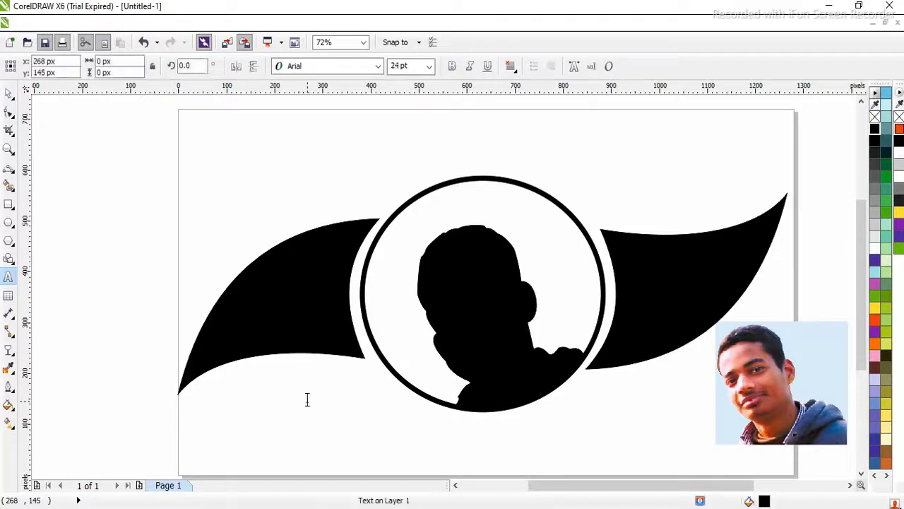
text(AMIT)
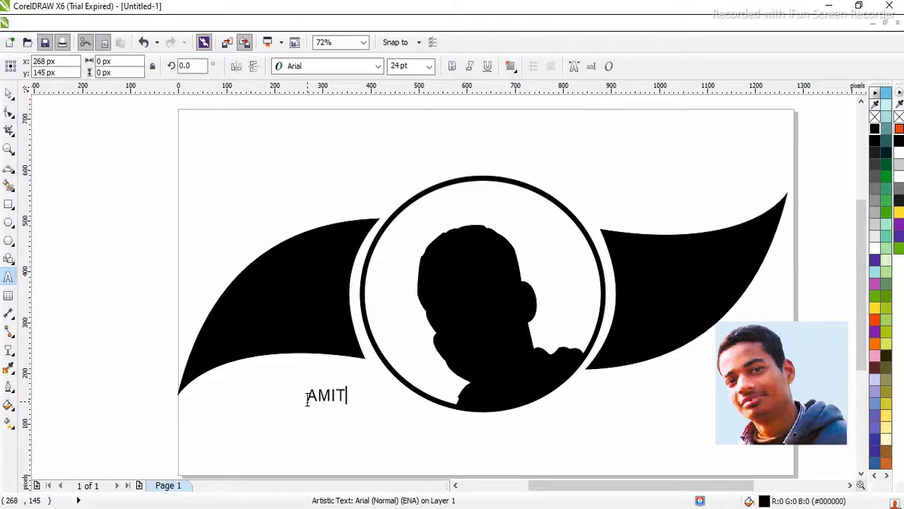
text( GRAPHICS)
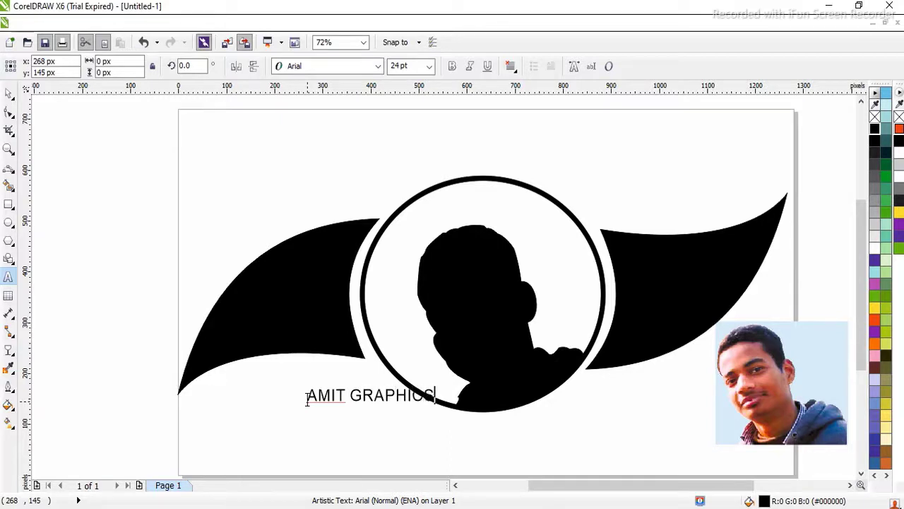
click(8, 93)
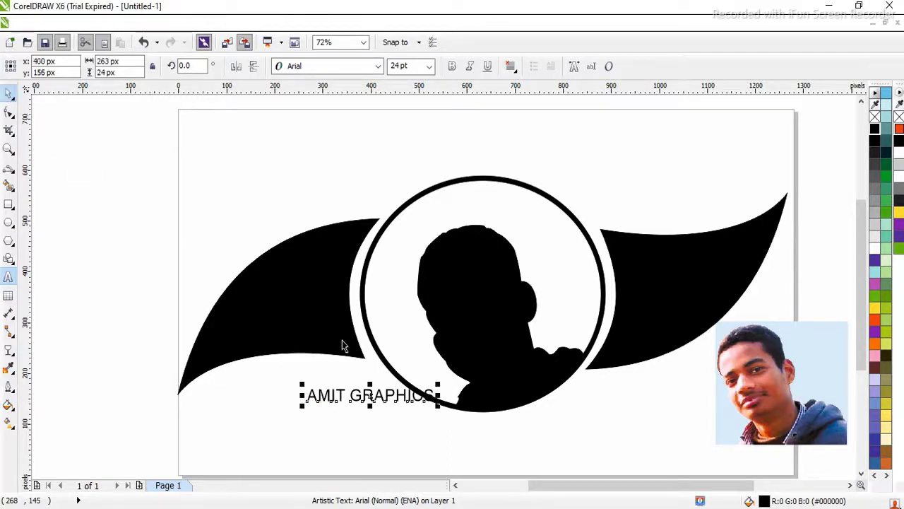
drag(438, 407, 518, 460)
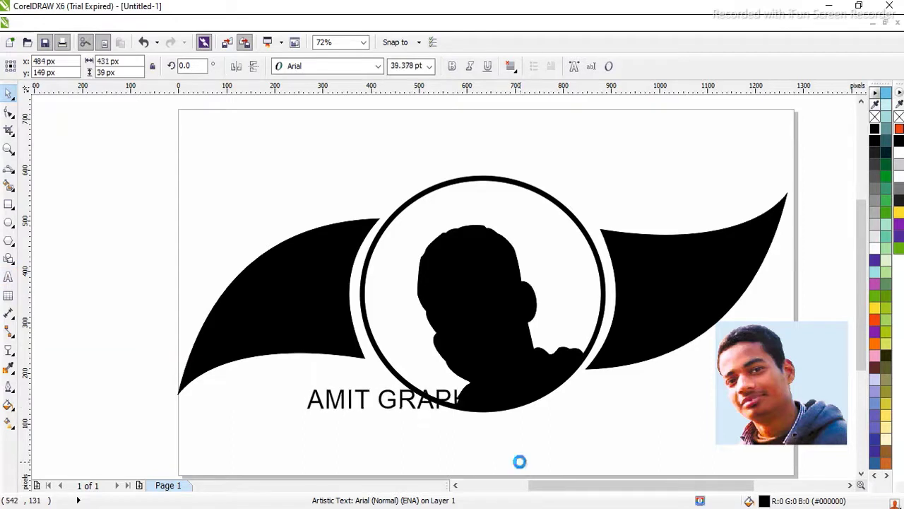
drag(392, 401, 478, 445)
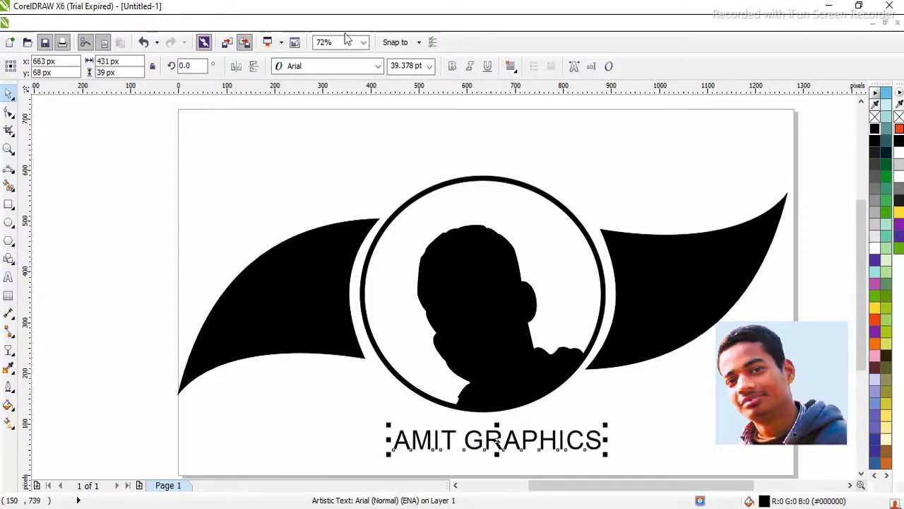
Step: Set the AMIT GRAPHICS text in Bahnschrift SemiBold SemiConden and resize it to about 516 x 43 px below the ellipse
click(378, 66)
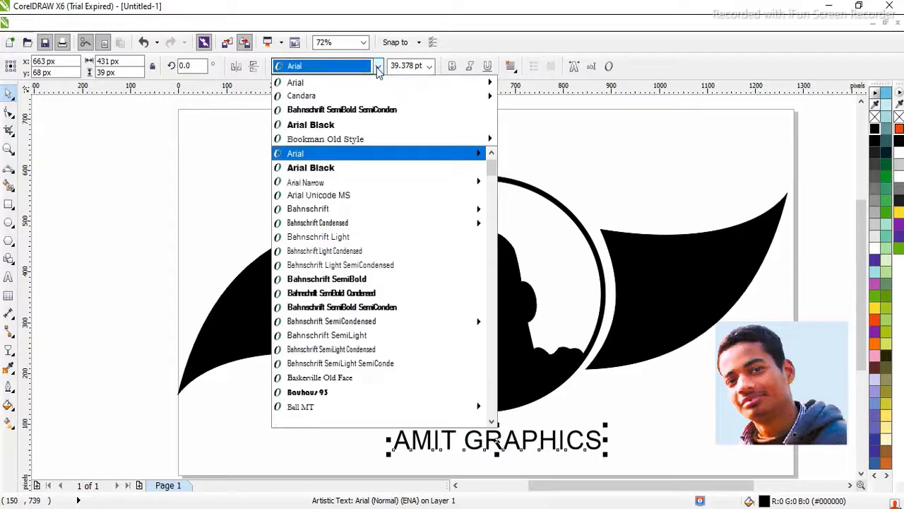
click(327, 110)
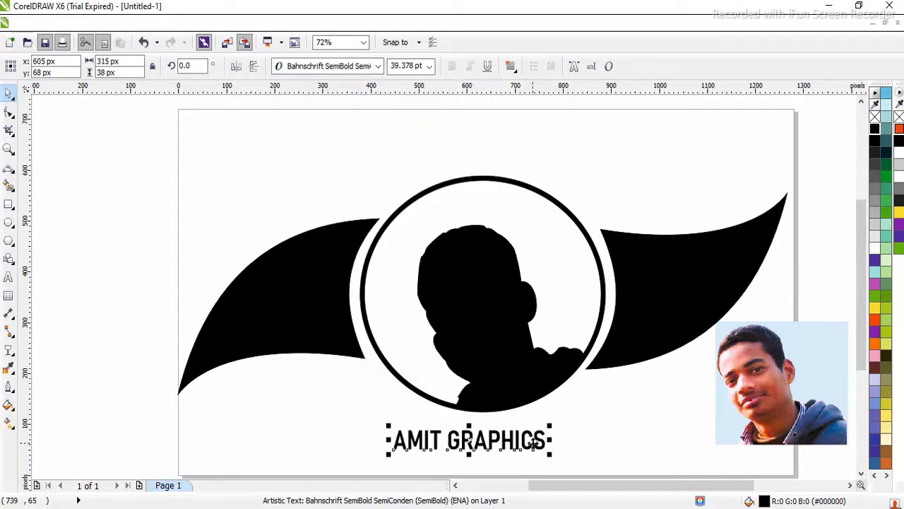
drag(533, 441, 599, 452)
drag(409, 434, 370, 434)
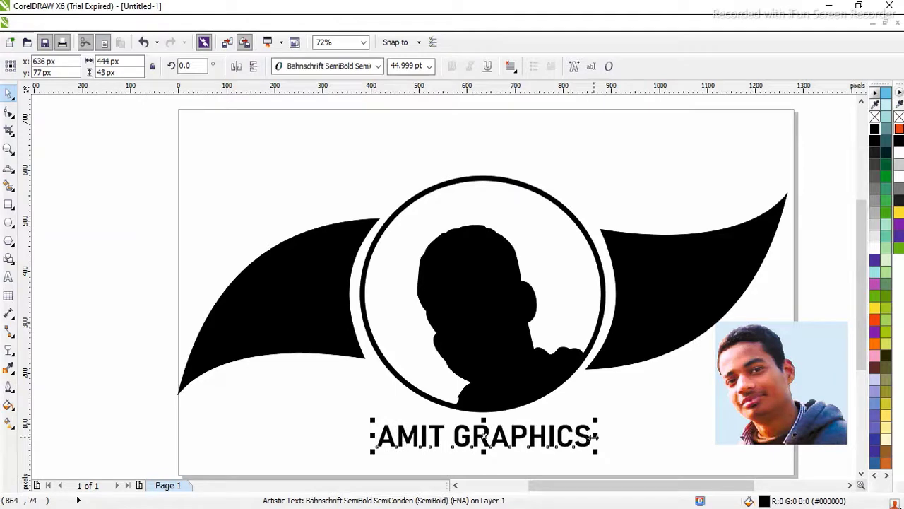
drag(612, 435, 627, 435)
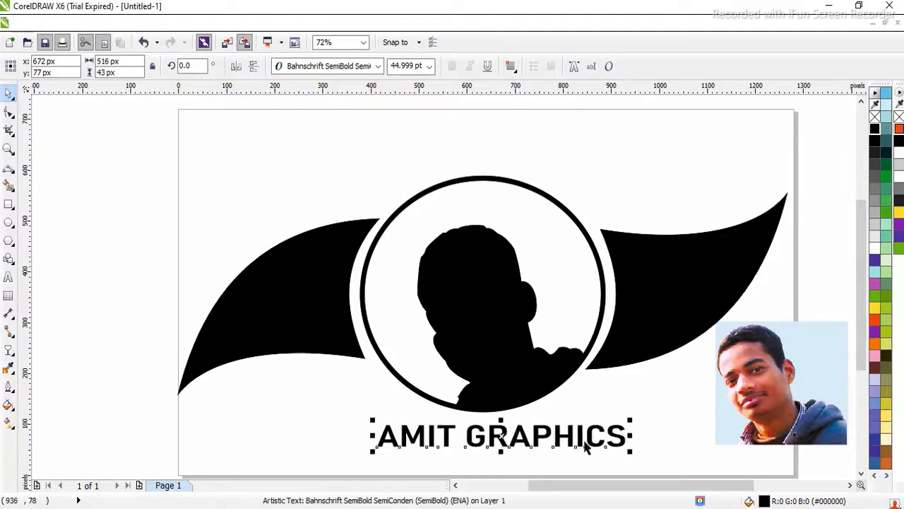
click(522, 441)
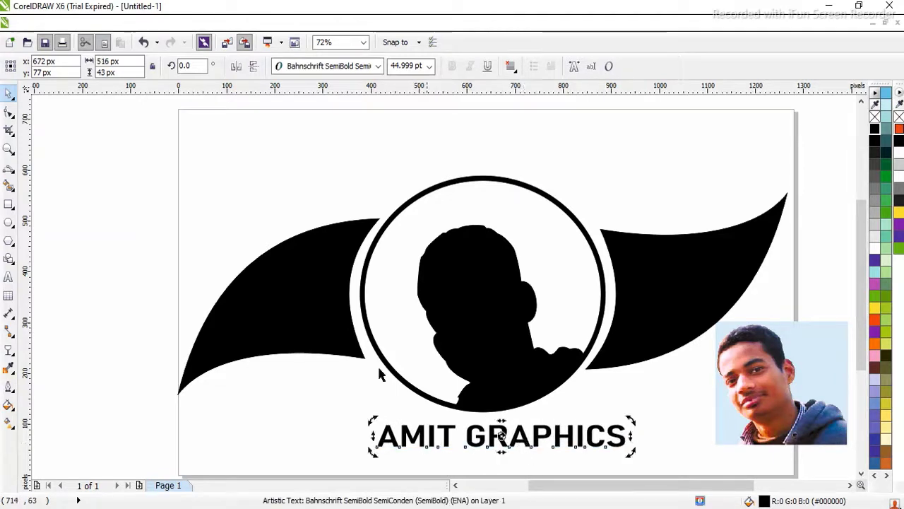
Step: Group the left wing, the central ellipse and the right wing
click(240, 308)
shift+click(522, 368)
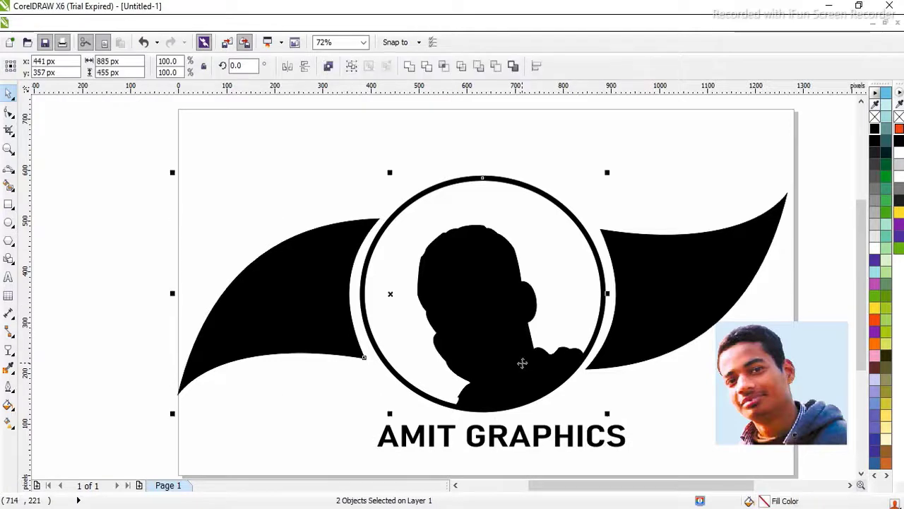
shift+click(650, 316)
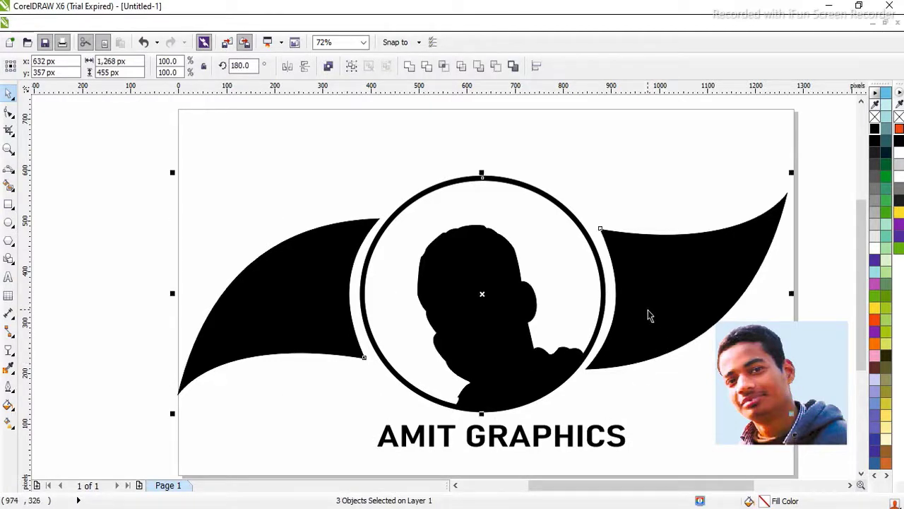
key(ctrl+g)
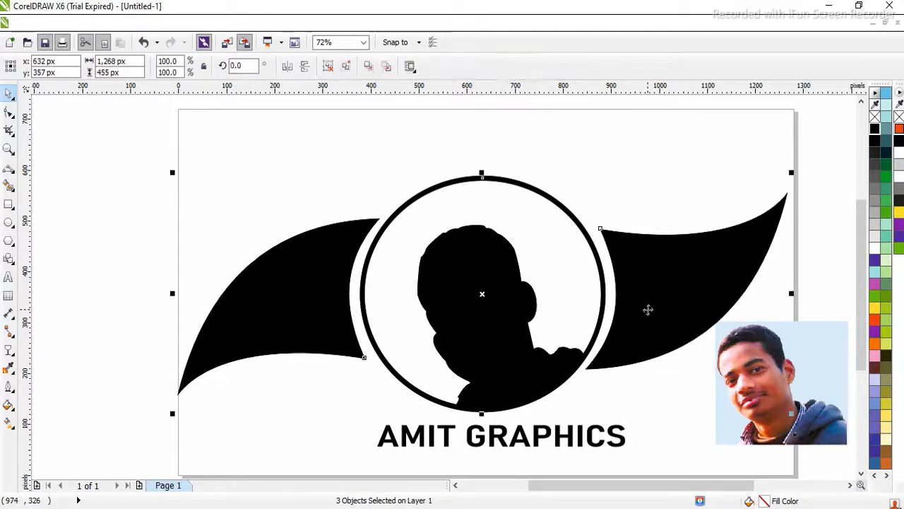
Step: Draw a background rectangle about 1,289 x 703 px behind the logo and text area
click(8, 204)
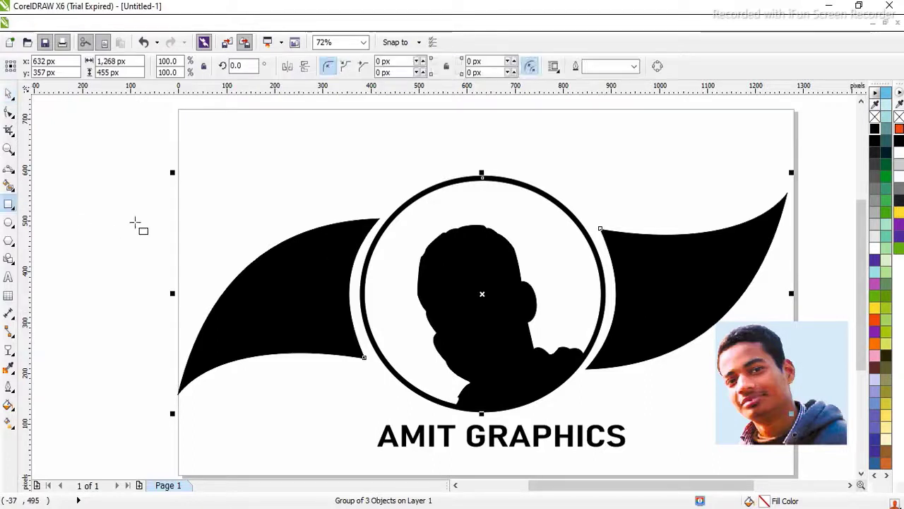
click(150, 156)
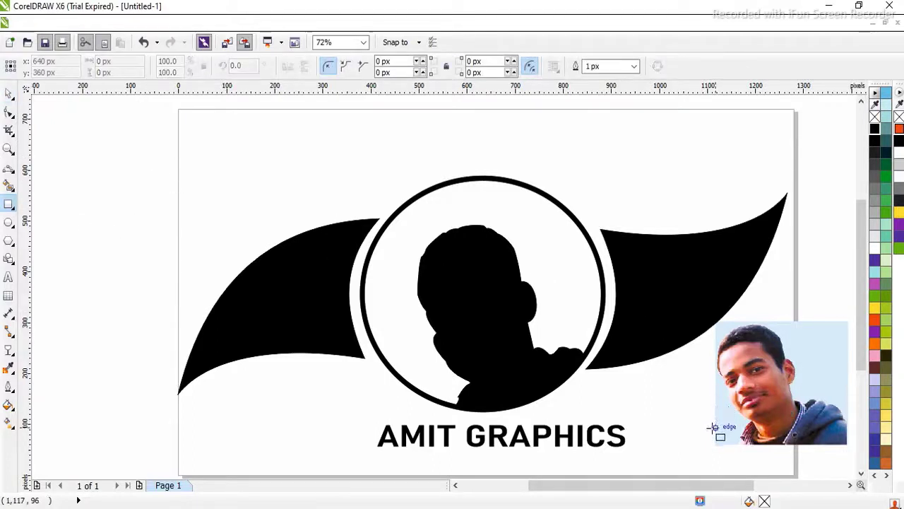
mouse_move(766, 465)
mouse_down()
mouse_move(454, 190)
mouse_move(144, 106)
mouse_up()
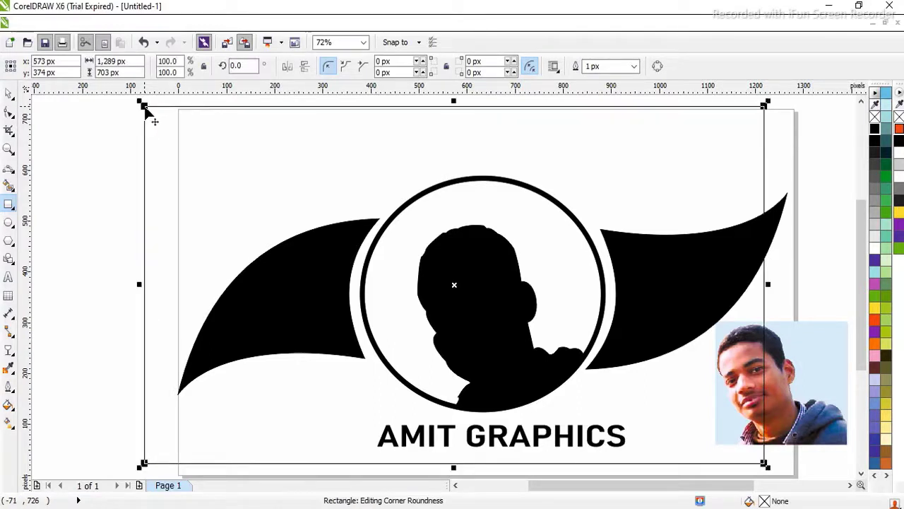
click(8, 95)
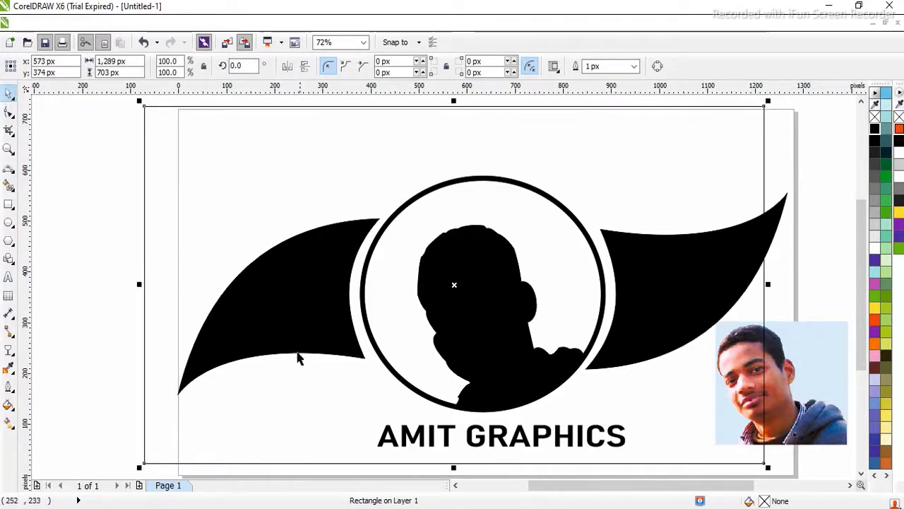
Step: Shrink the grouped logo to about 751 x 270 px and move it to about x 618 px, y 398 px
click(295, 353)
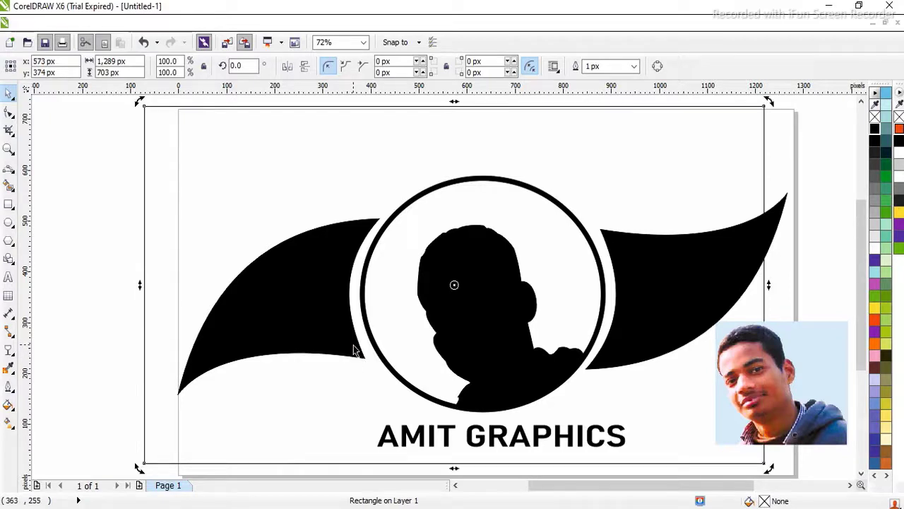
click(354, 348)
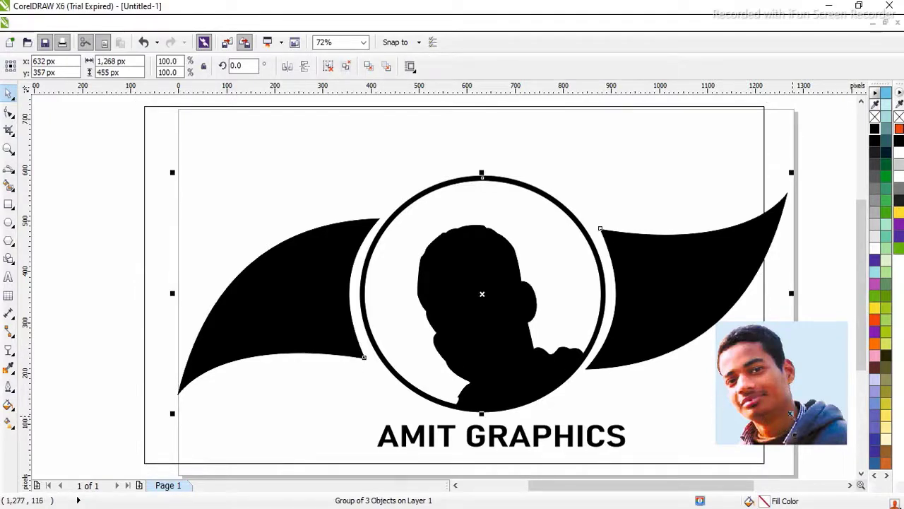
drag(791, 414, 544, 384)
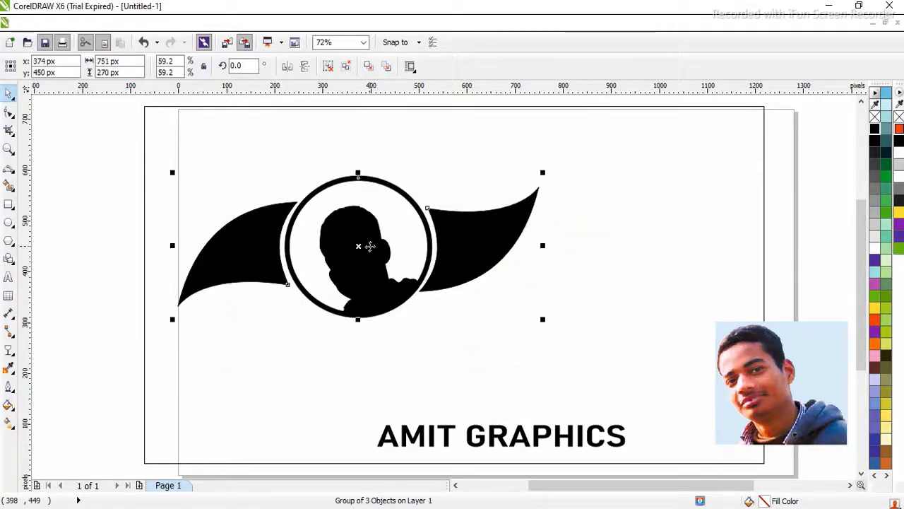
drag(369, 246, 490, 271)
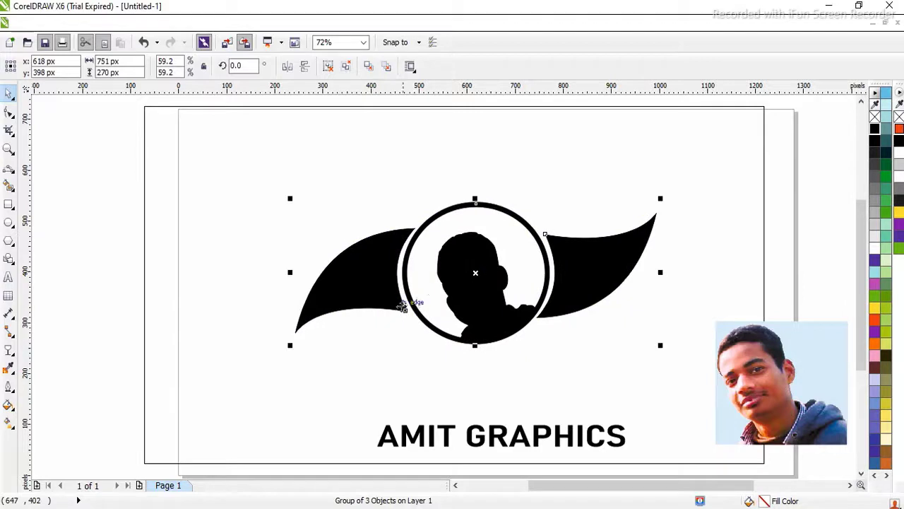
Step: Ungroup the logo and fill both wings with white (#FFFFFF) and the background rectangle with black (#000000)
click(328, 66)
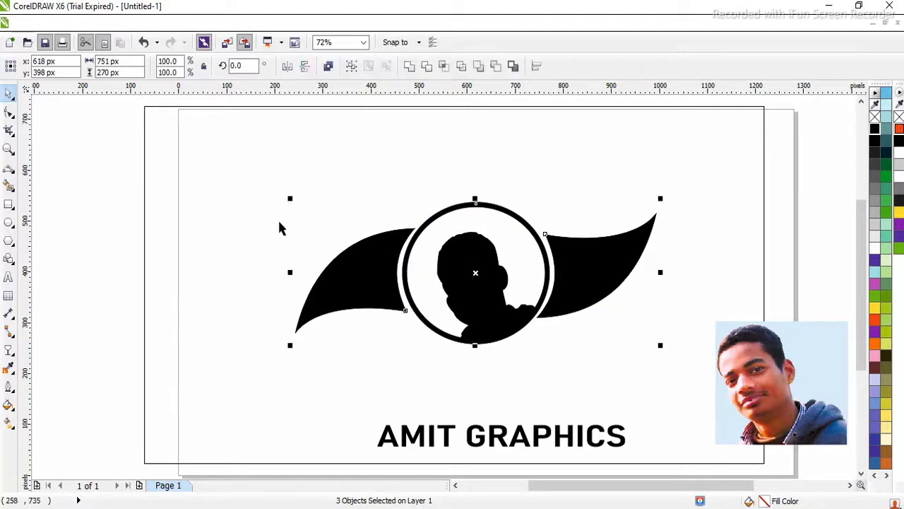
click(275, 224)
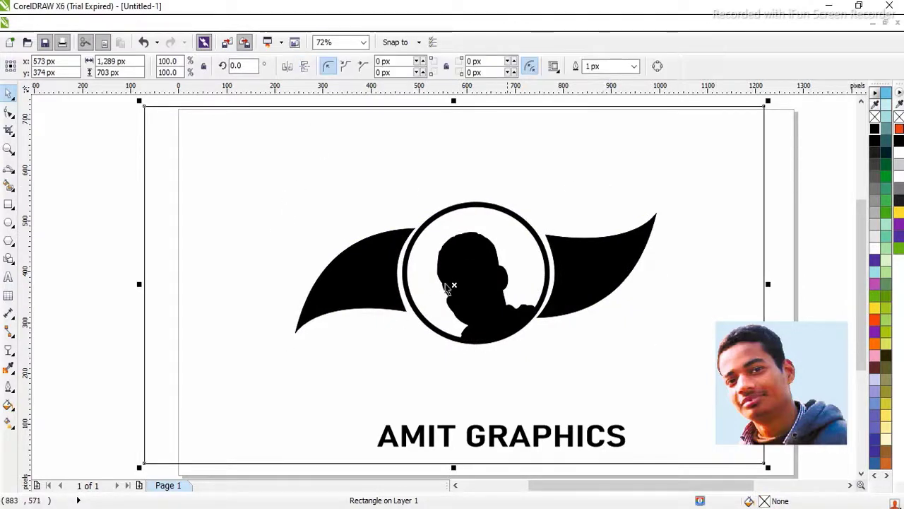
click(382, 304)
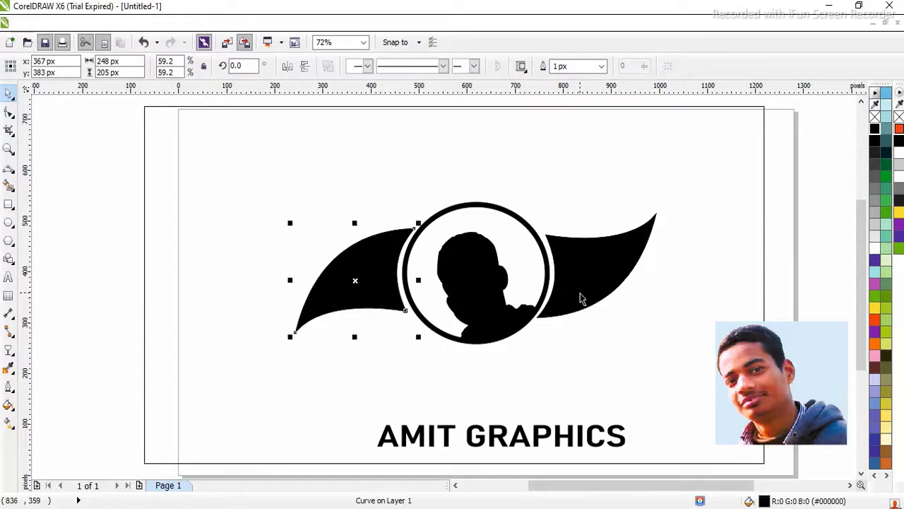
click(874, 252)
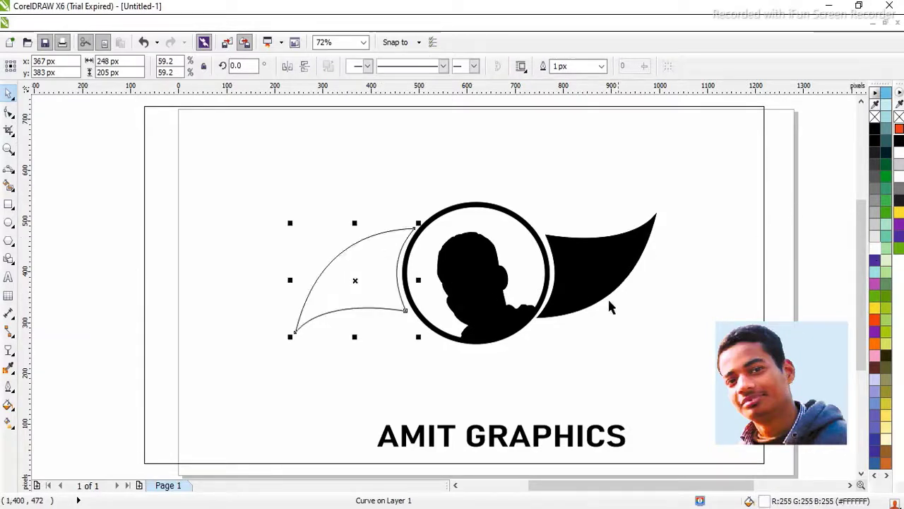
click(611, 279)
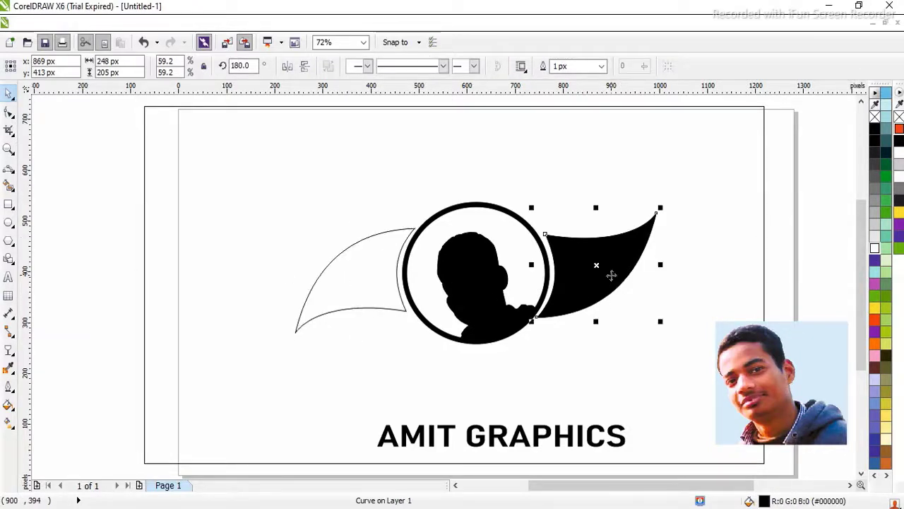
click(874, 247)
click(714, 304)
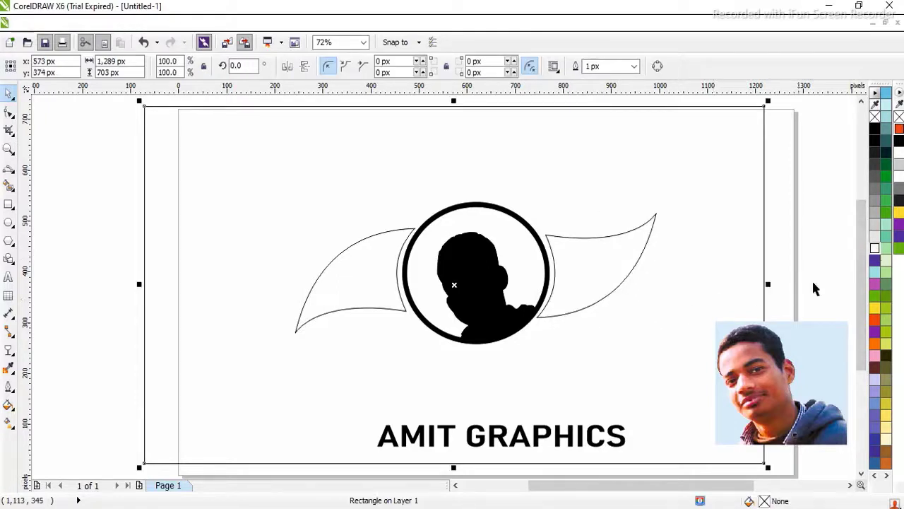
click(874, 130)
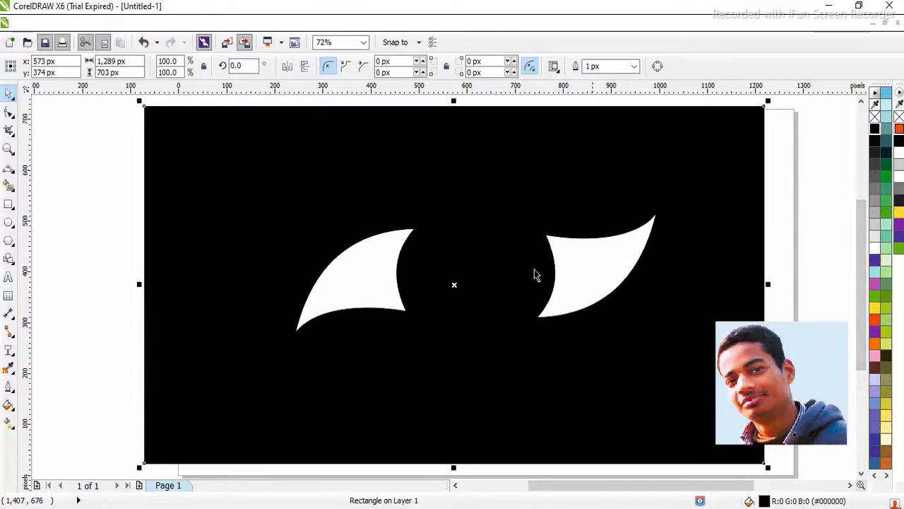
Step: Edit the ellipse's PowerClip contents and fill the portrait silhouette with white (#FFFFFF)
click(484, 303)
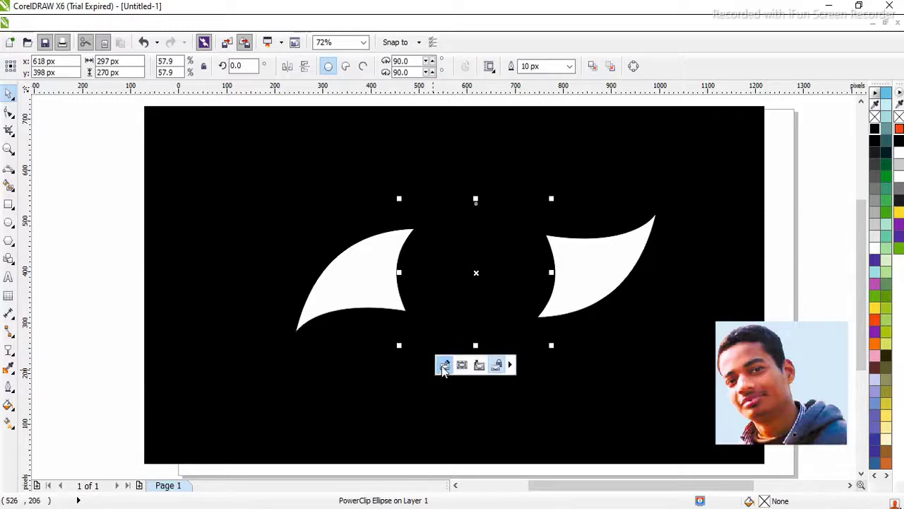
click(443, 364)
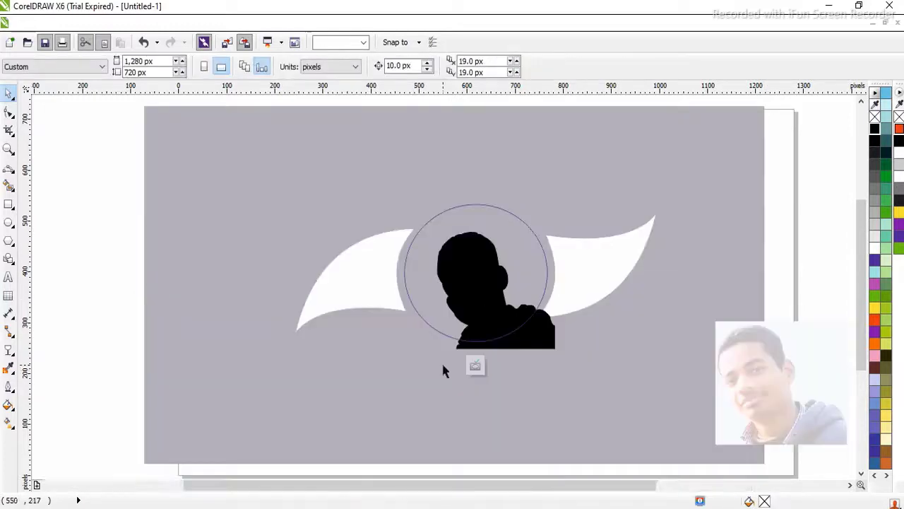
click(524, 346)
click(875, 251)
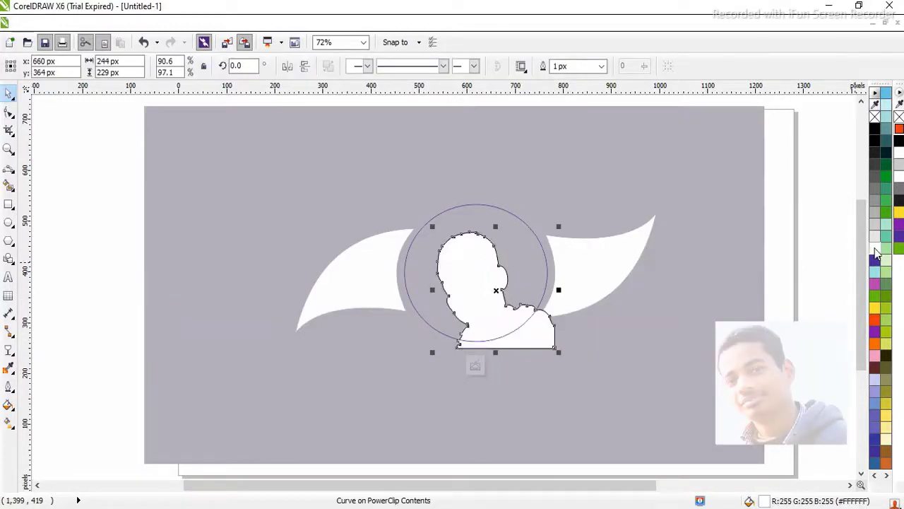
click(473, 367)
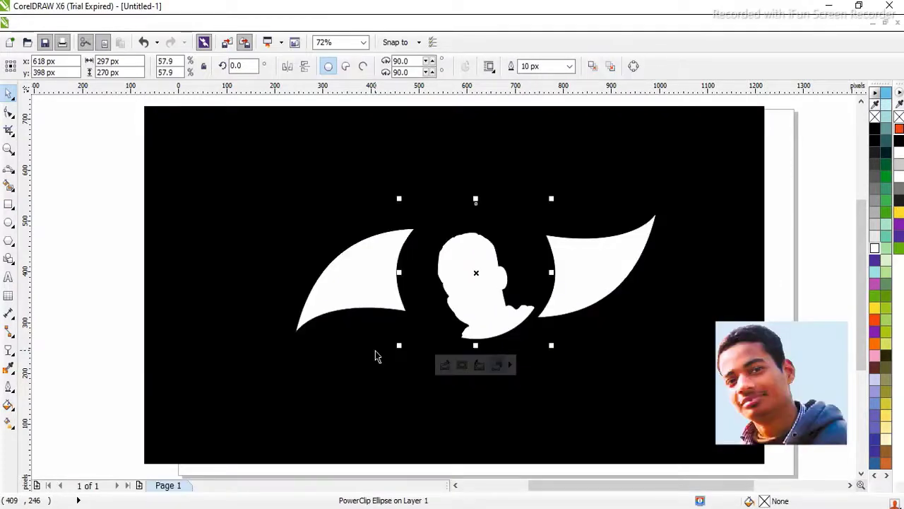
Step: Change the outline colour of the ellipse around the portrait to white, keeping its width at 10 px
click(375, 352)
click(435, 327)
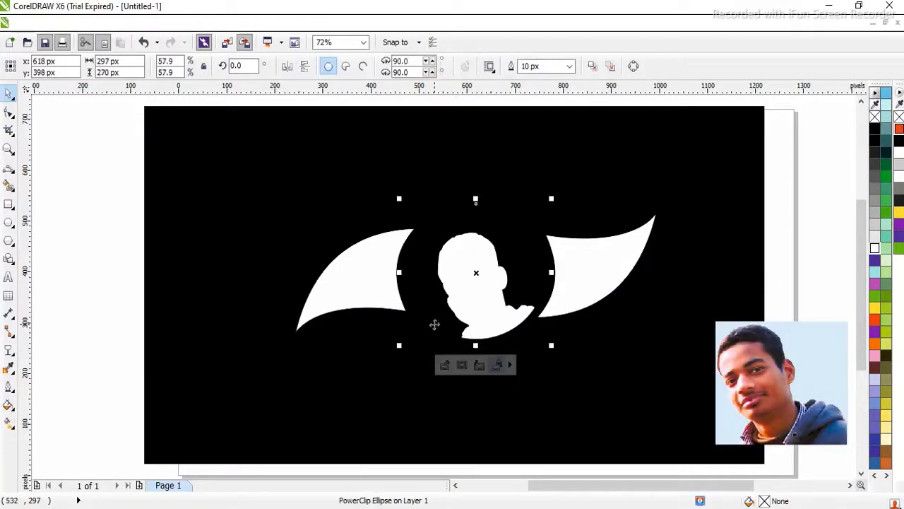
key(F12)
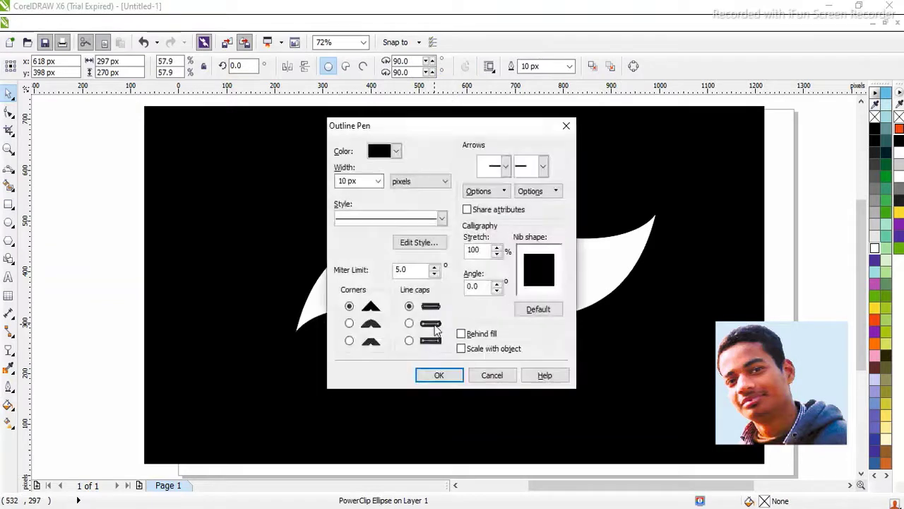
click(395, 152)
click(373, 165)
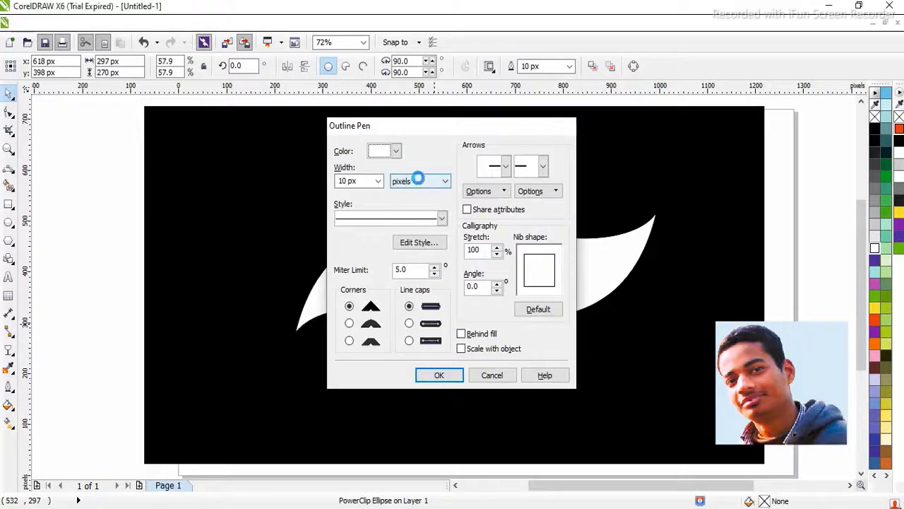
key(Return)
key(Escape)
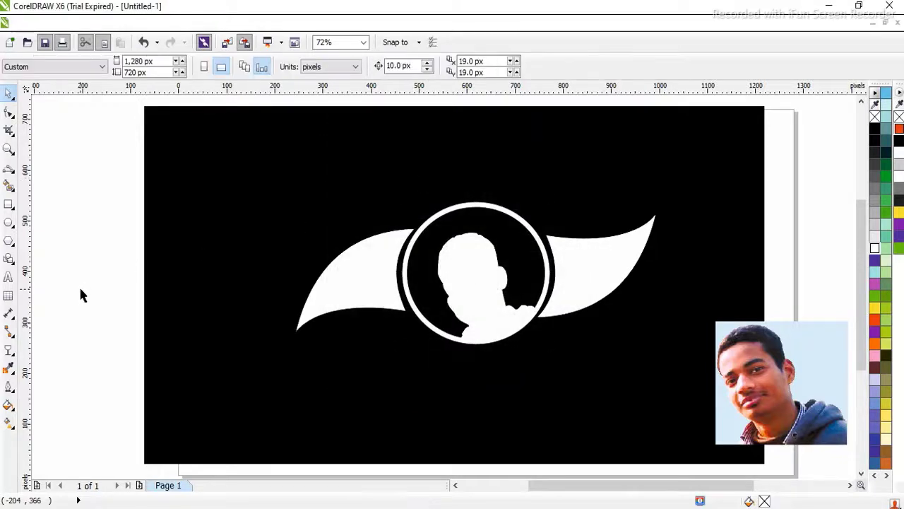
Step: Add drop shadows to both wings, each cast horizontally inward from its outer tip towards the ellipse at angles of 360 and 180
click(315, 313)
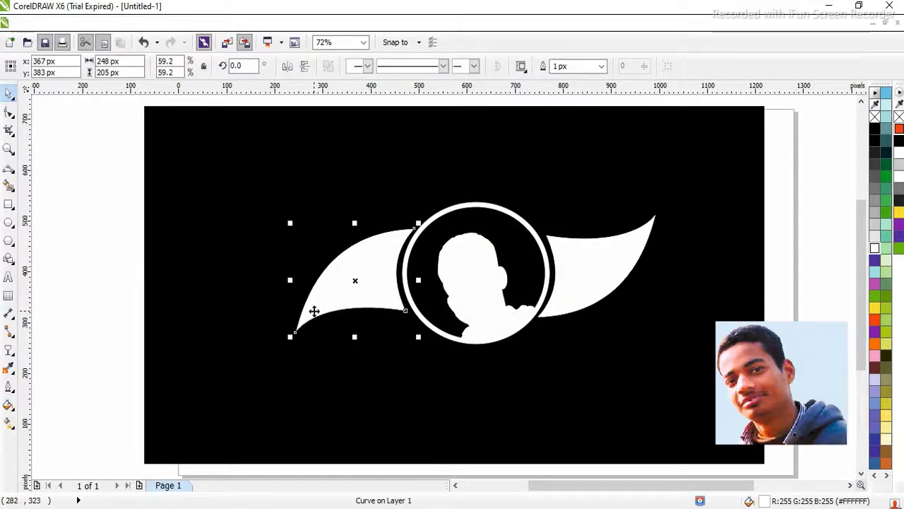
click(13, 353)
click(13, 371)
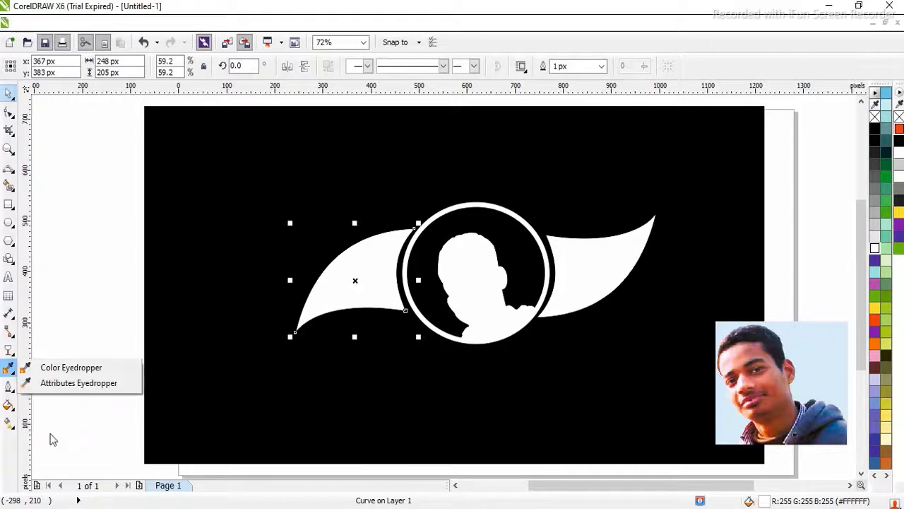
click(9, 349)
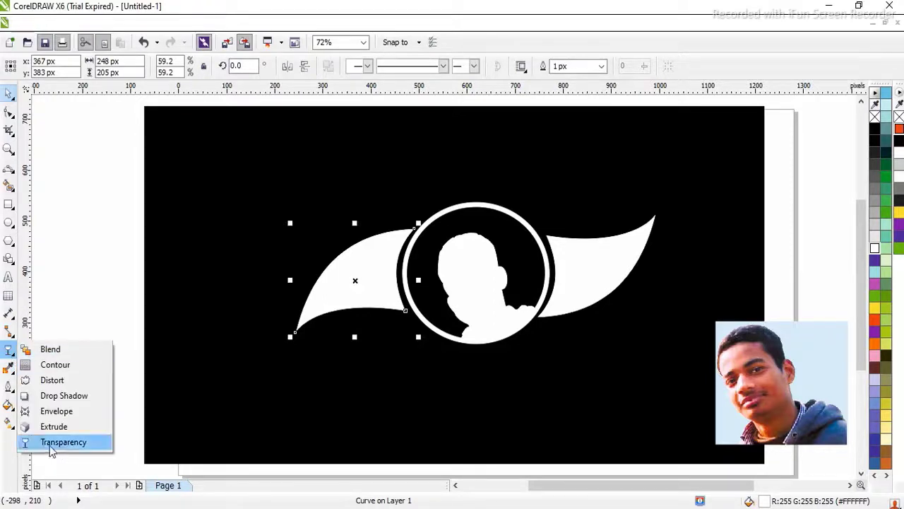
click(60, 396)
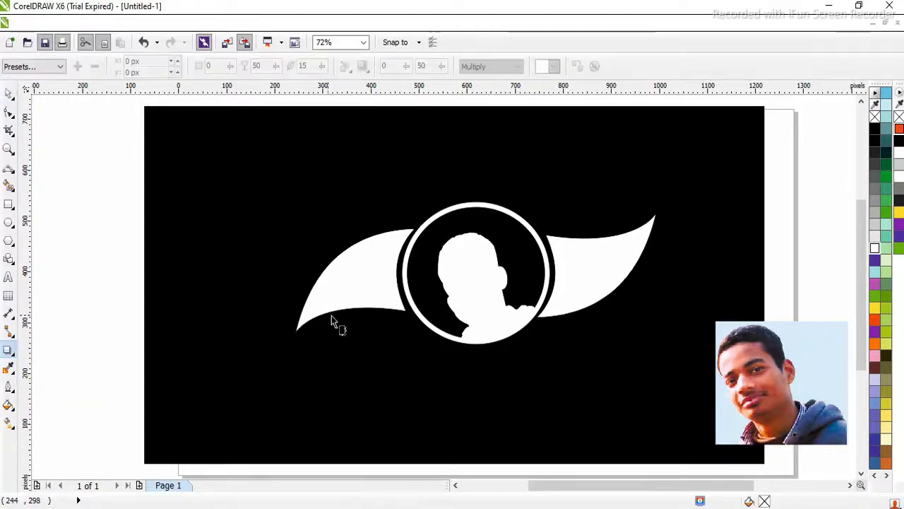
click(381, 260)
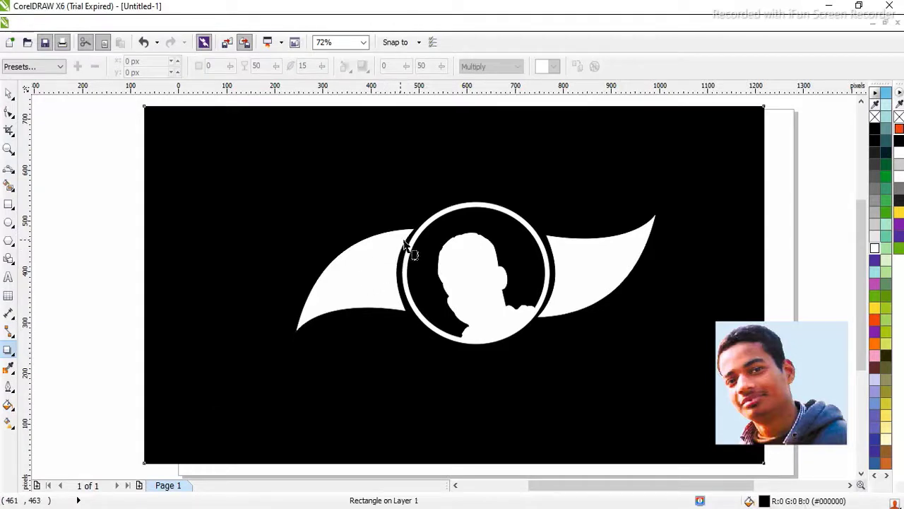
click(396, 255)
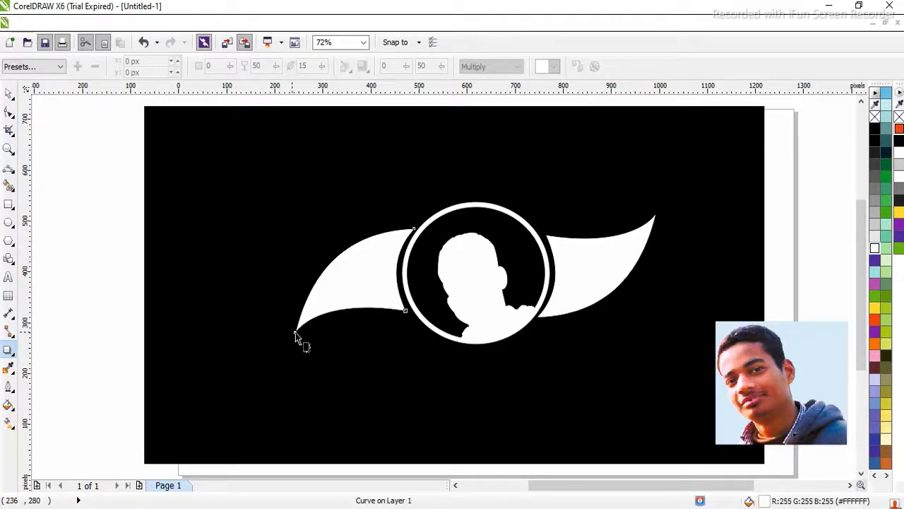
drag(295, 336, 413, 280)
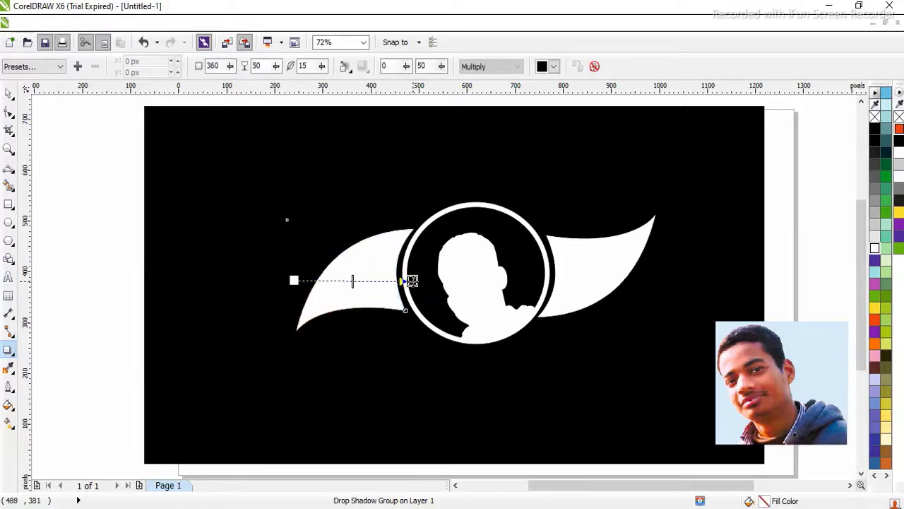
click(558, 287)
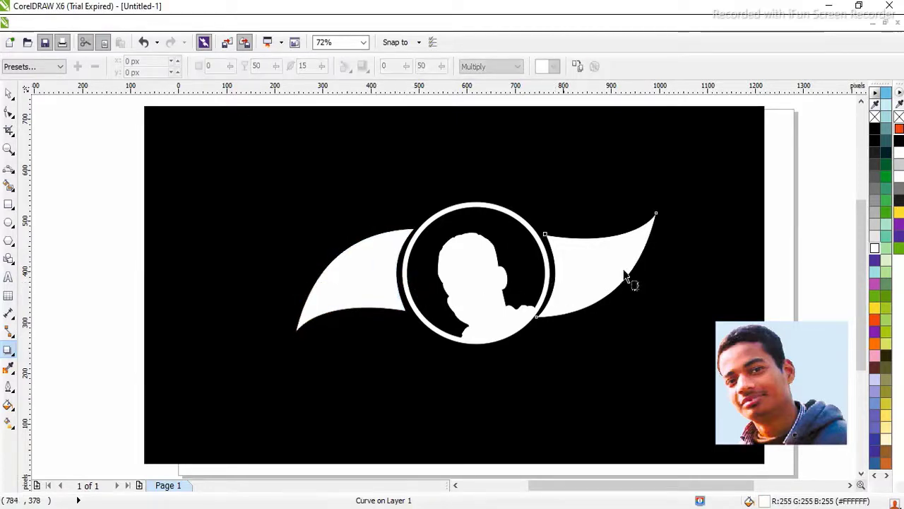
drag(656, 264, 535, 264)
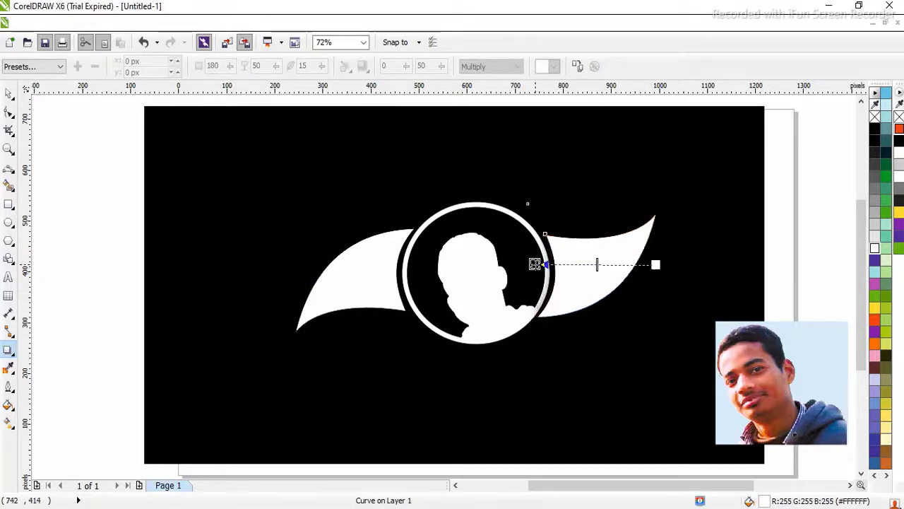
Step: Add a drop shadow to the portrait ellipse, cast straight up from its base to just above its top edge at angle 90
click(447, 342)
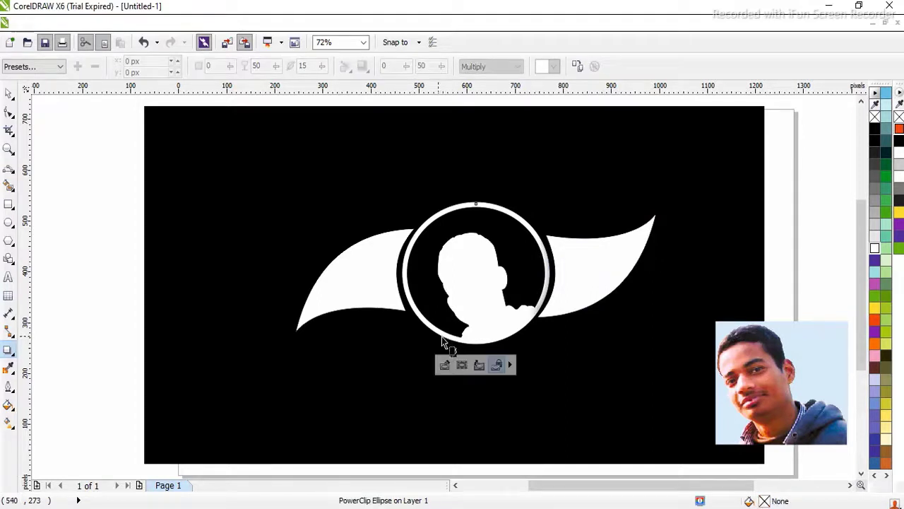
drag(443, 339, 475, 202)
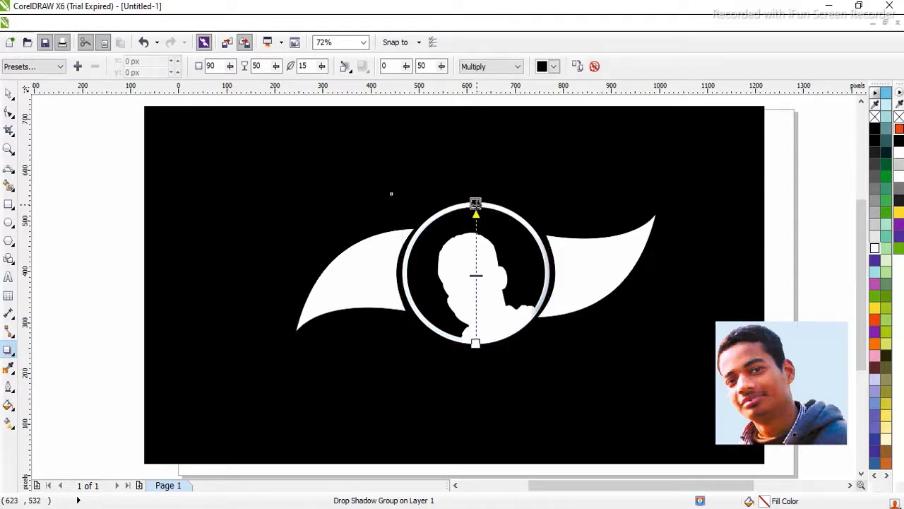
drag(475, 203, 476, 198)
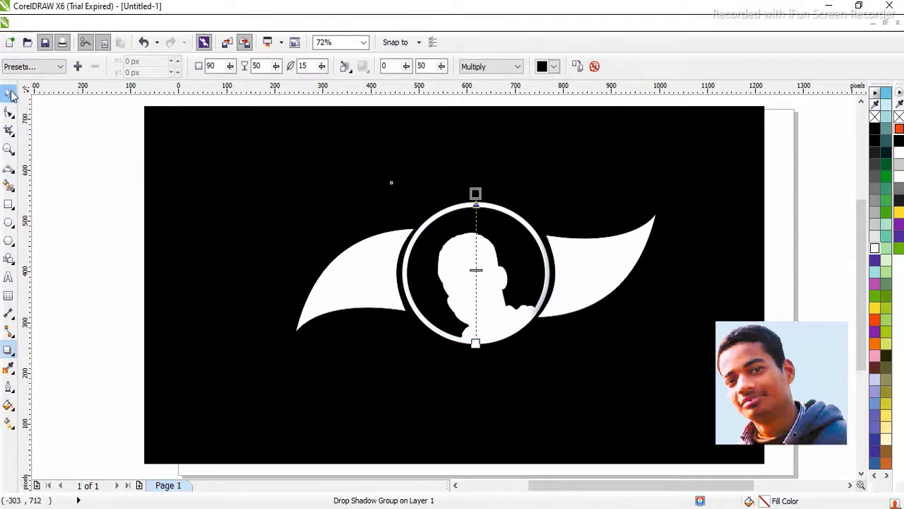
Step: Nudge both wings outward from the ellipse, the right one to x 879 px and the left one to x 357 px
click(9, 95)
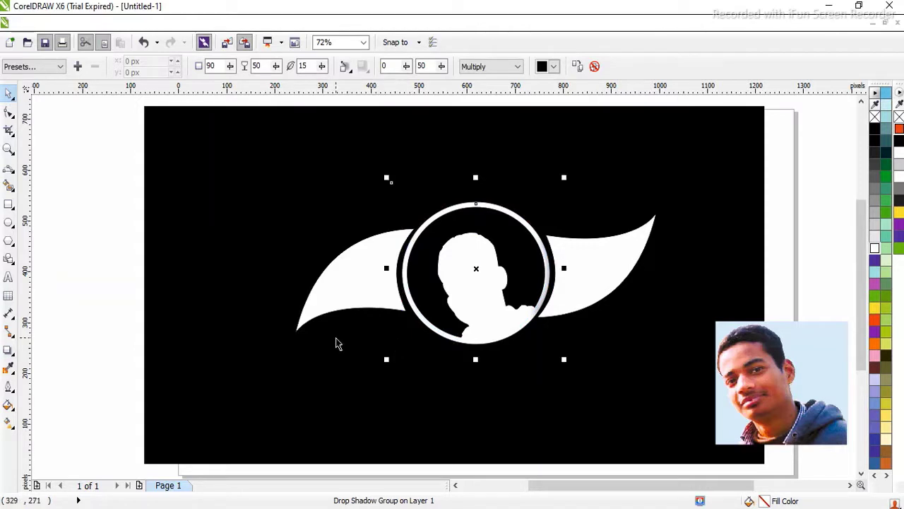
click(559, 318)
key(Left)
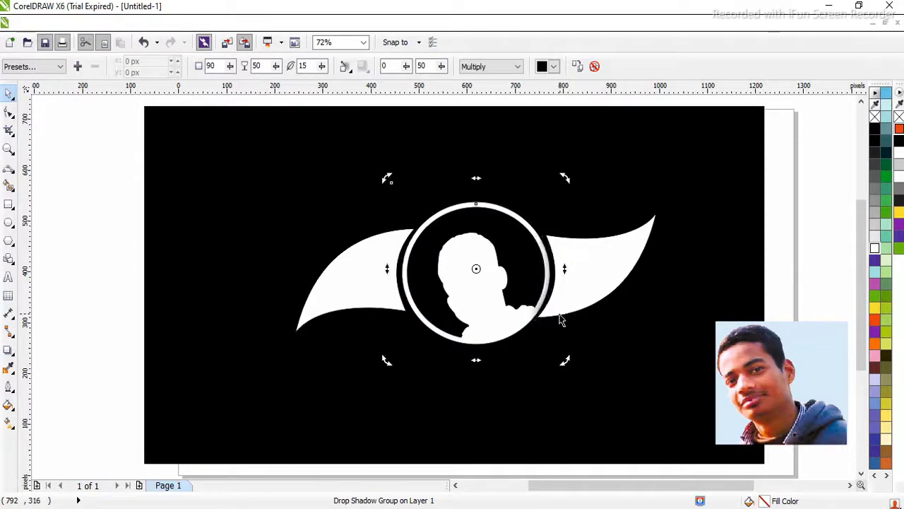
click(611, 279)
key(Right)
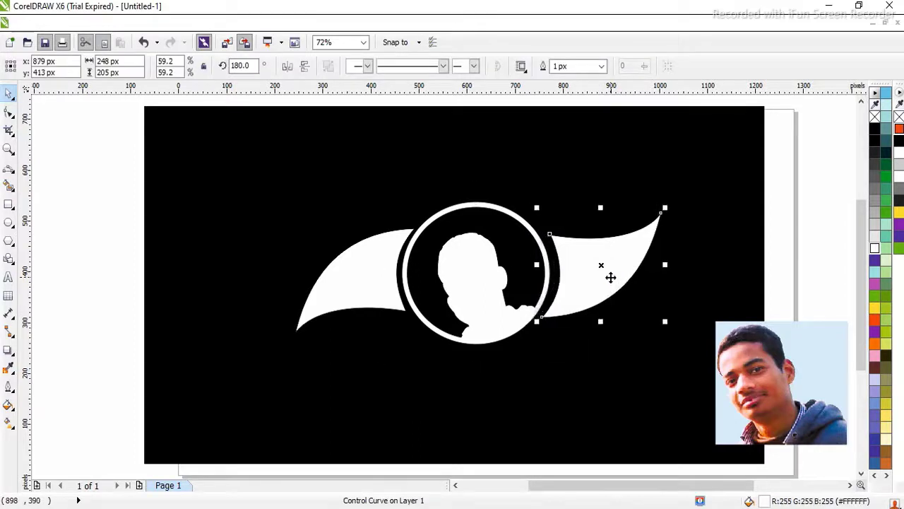
click(359, 306)
Step: Fill the background rectangle with a linear black-to-white gradient running from its lower left to its upper right at about 19.8°
click(367, 404)
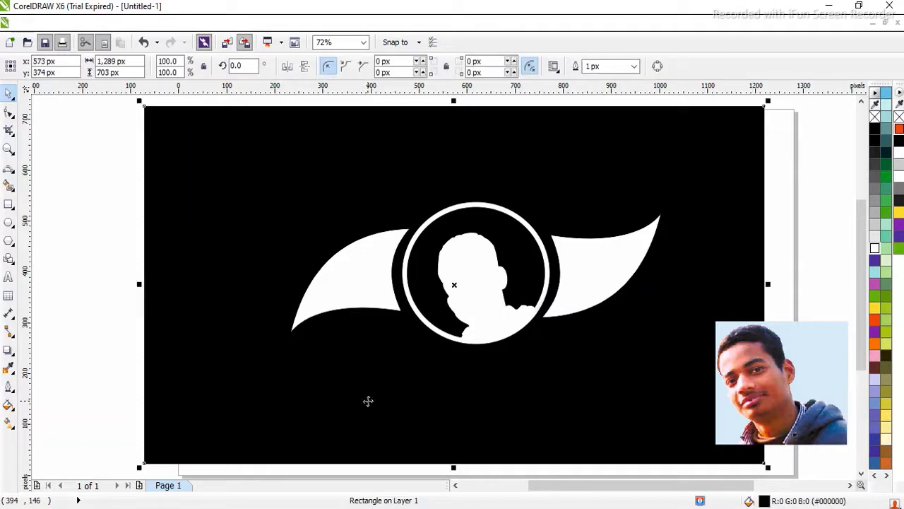
key(g)
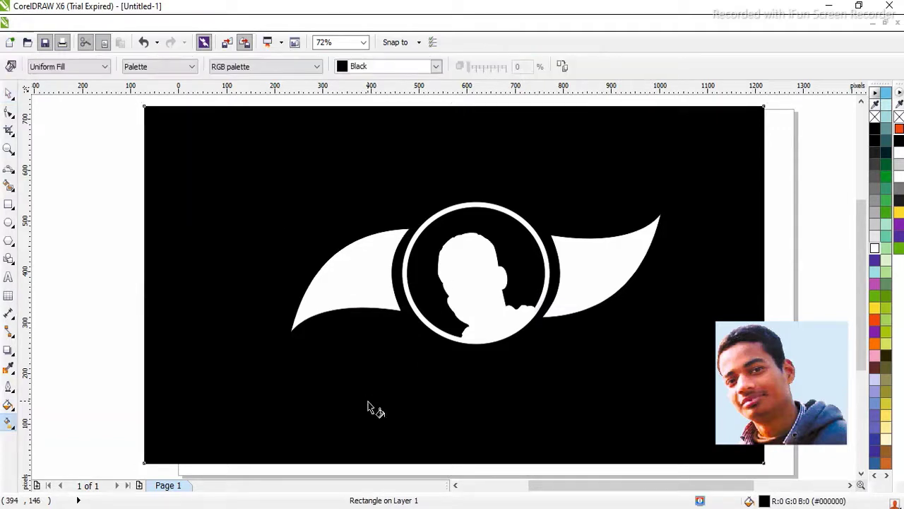
drag(144, 464, 739, 185)
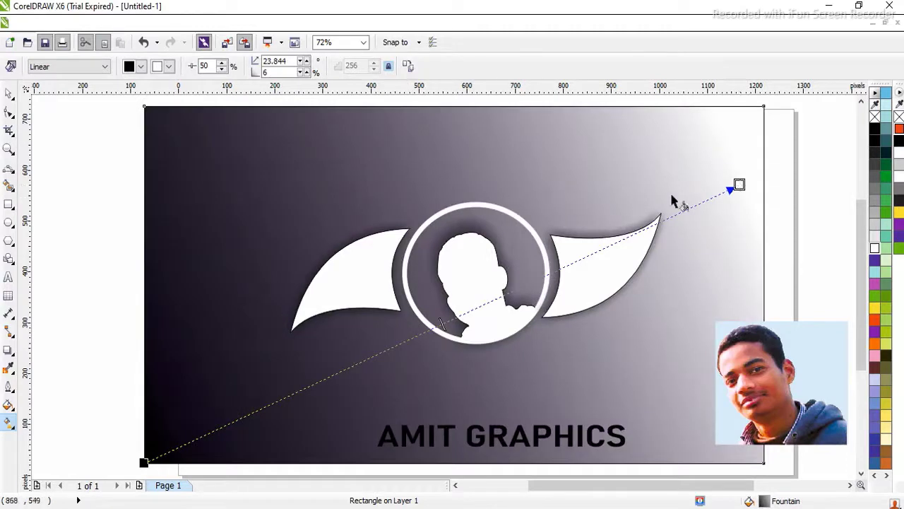
drag(739, 166, 739, 156)
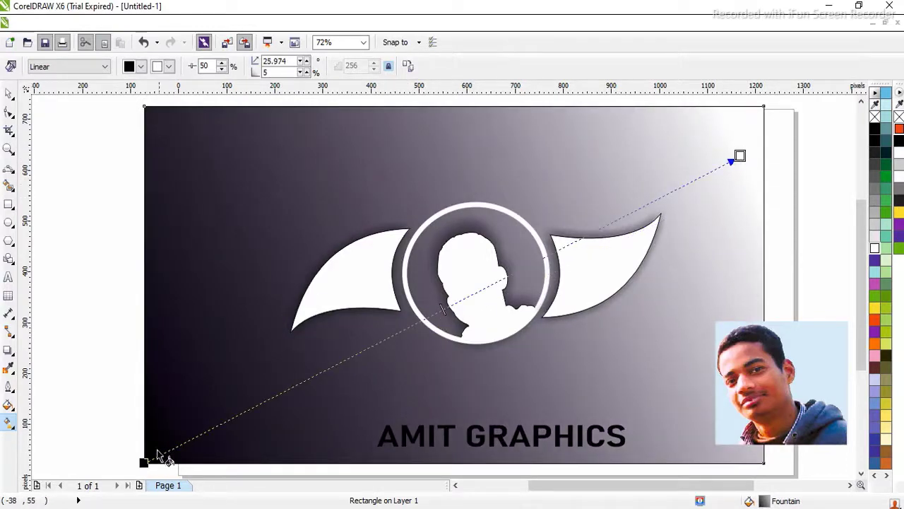
drag(144, 462, 138, 384)
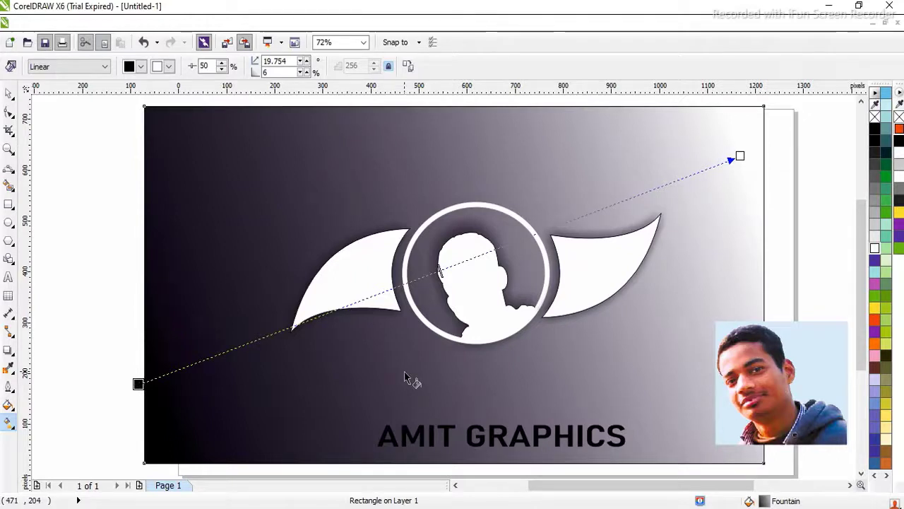
click(9, 93)
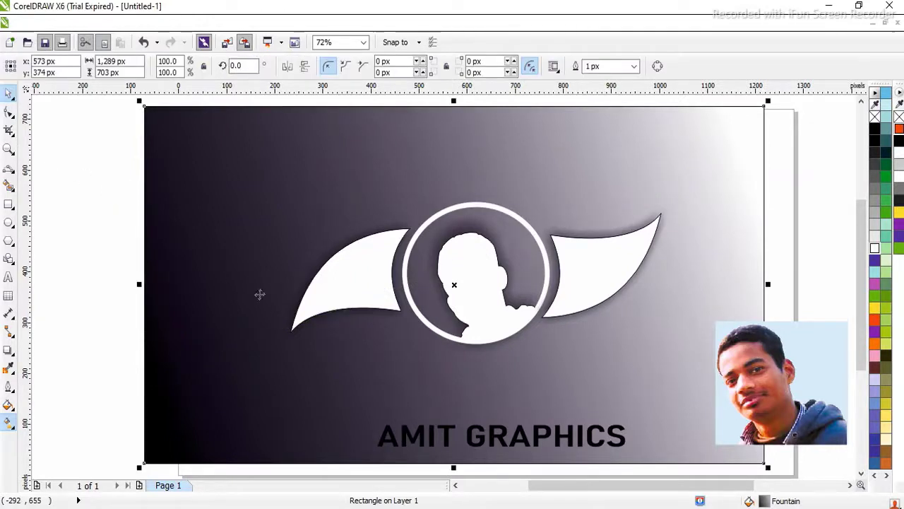
Step: Move the AMIT GRAPHICS text up beneath the ellipse to x 602 px, y 200 px and fill it with white (#FFFFFF)
drag(401, 432, 391, 372)
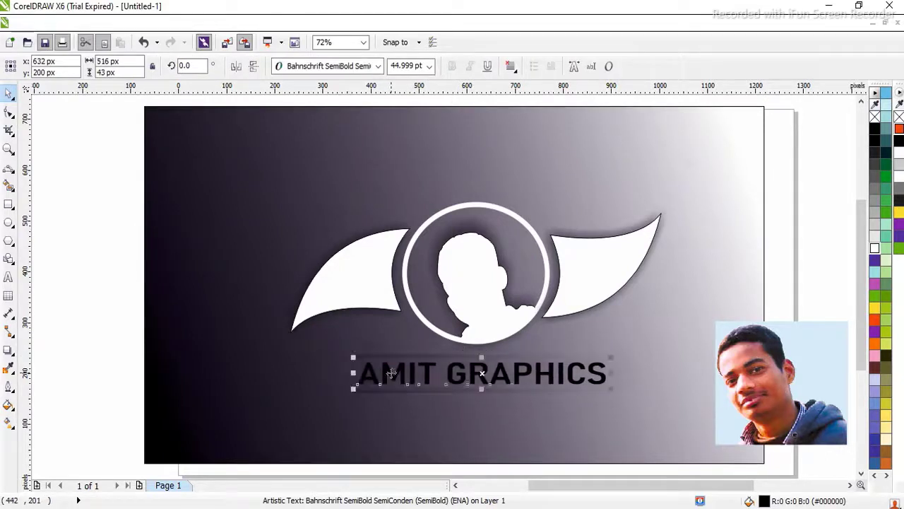
click(874, 249)
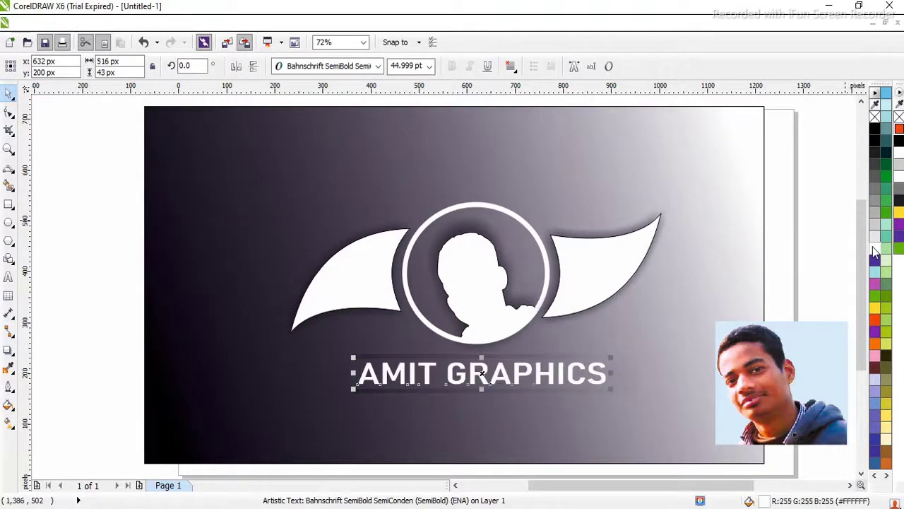
key(Left)
key(Left)
key(Left)
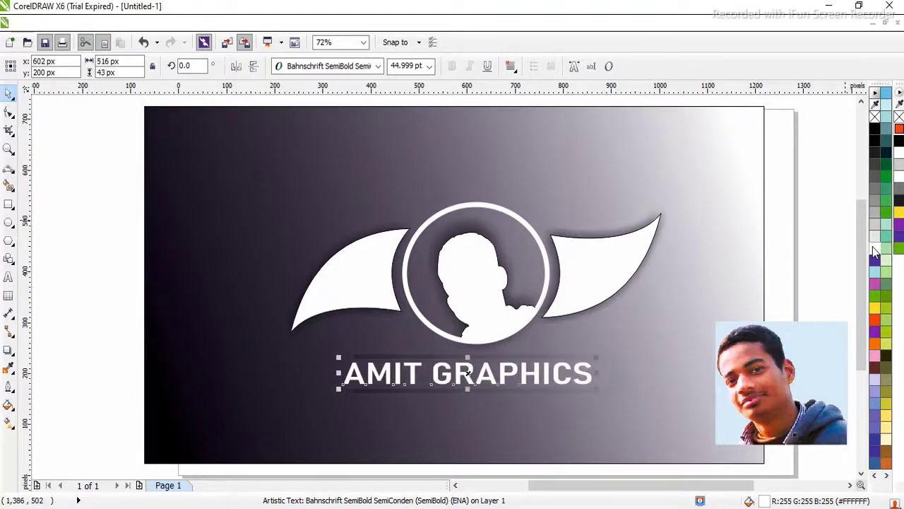
Step: Remove the outlines from both wings by setting their outline width to None
click(597, 293)
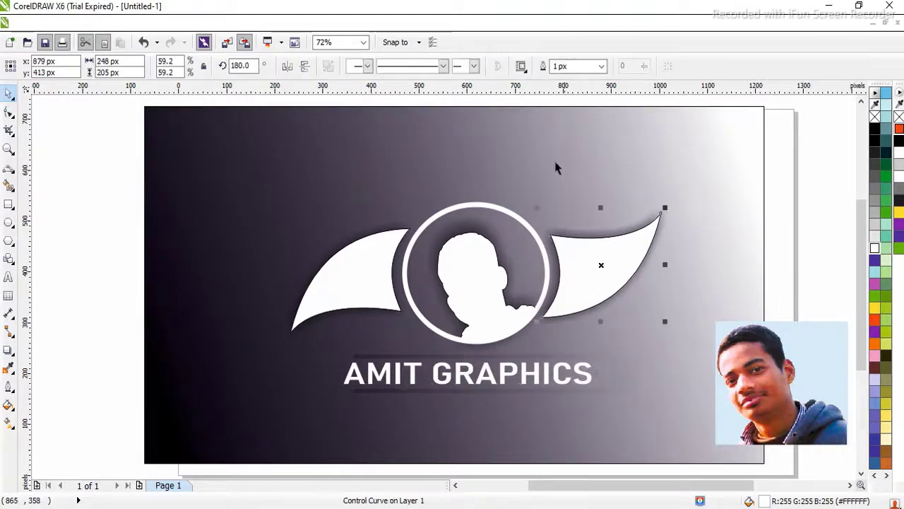
click(601, 66)
click(568, 76)
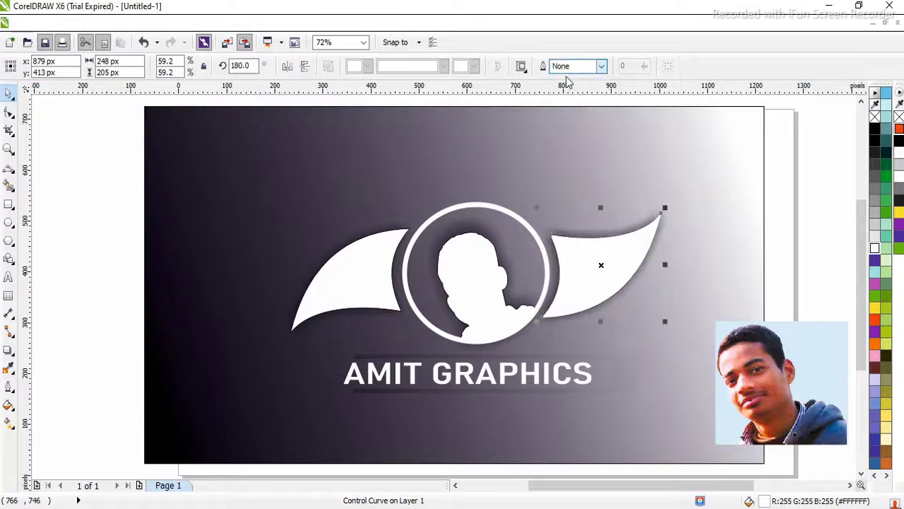
click(349, 270)
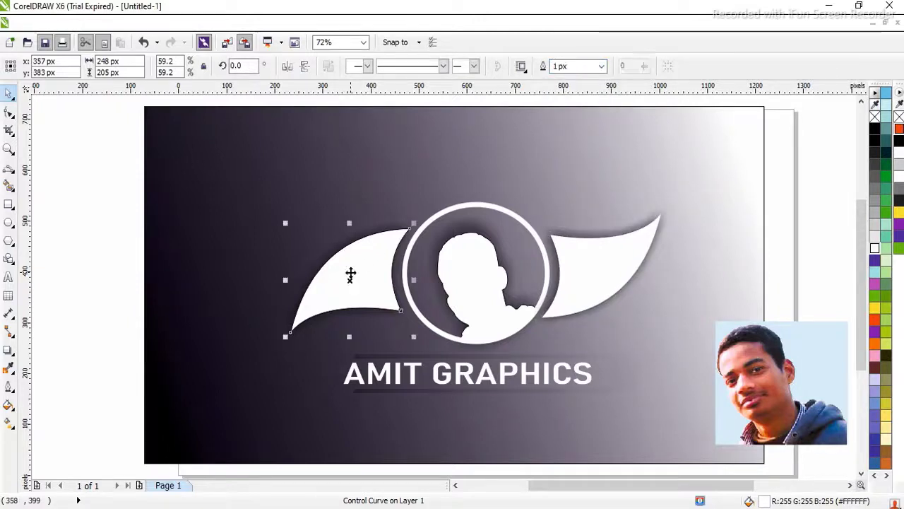
click(601, 66)
click(569, 80)
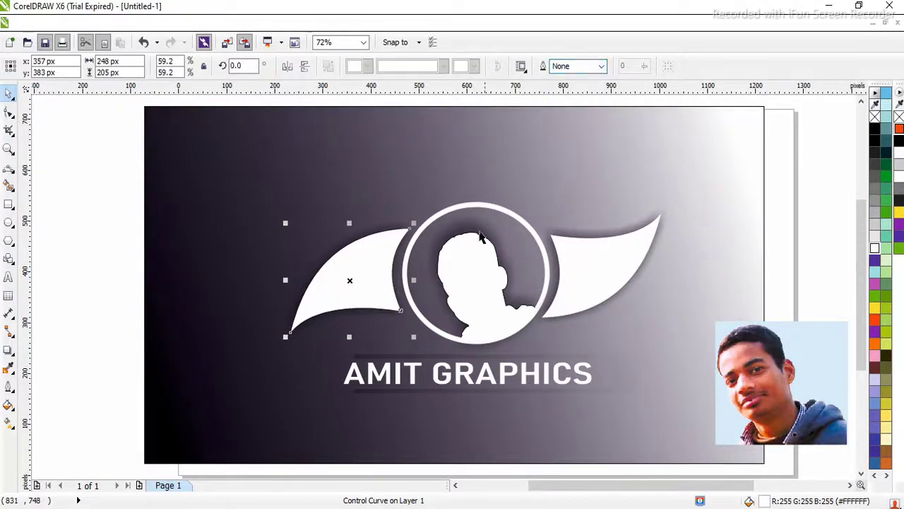
key(Escape)
Step: Centre the AMIT GRAPHICS text under the ellipse at about x 620 px, y 203 px
drag(396, 387, 405, 382)
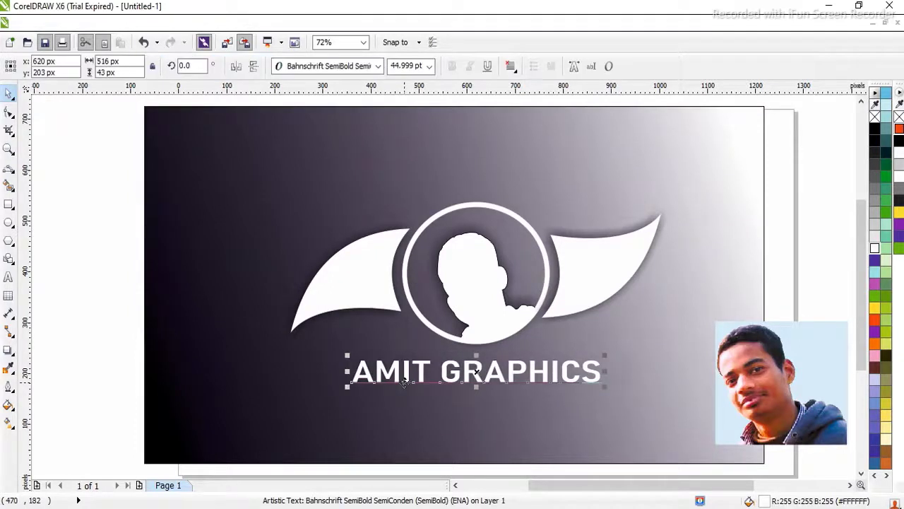
click(390, 301)
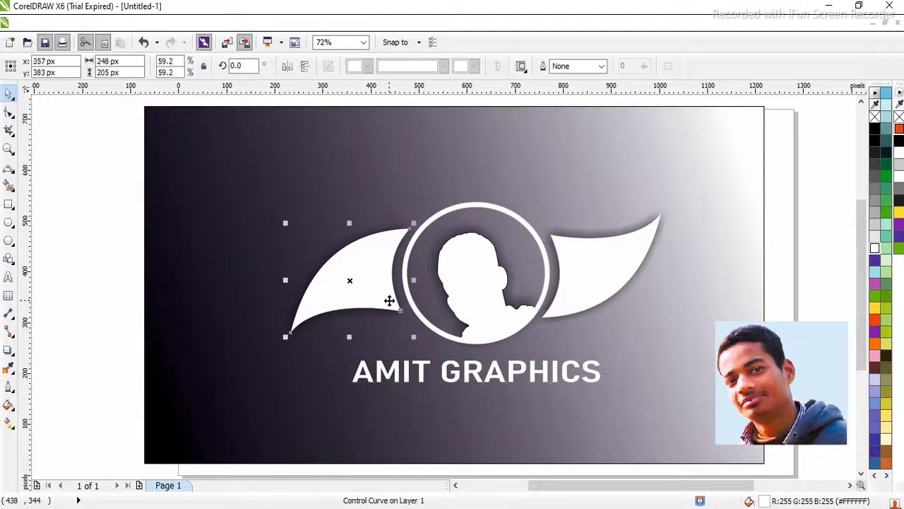
click(600, 297)
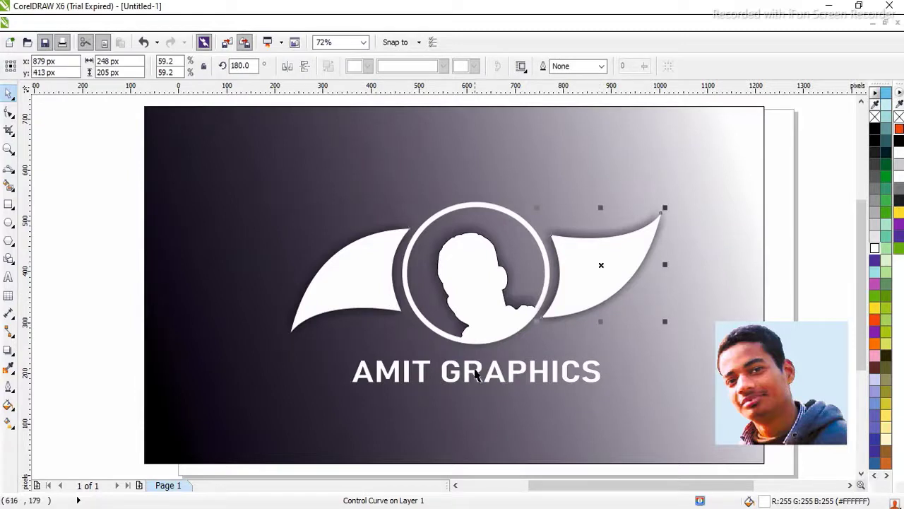
Step: Move the AMIT GRAPHICS text to x 607 px, y 199 px and set the background rectangle's outline width to None
drag(476, 381, 468, 383)
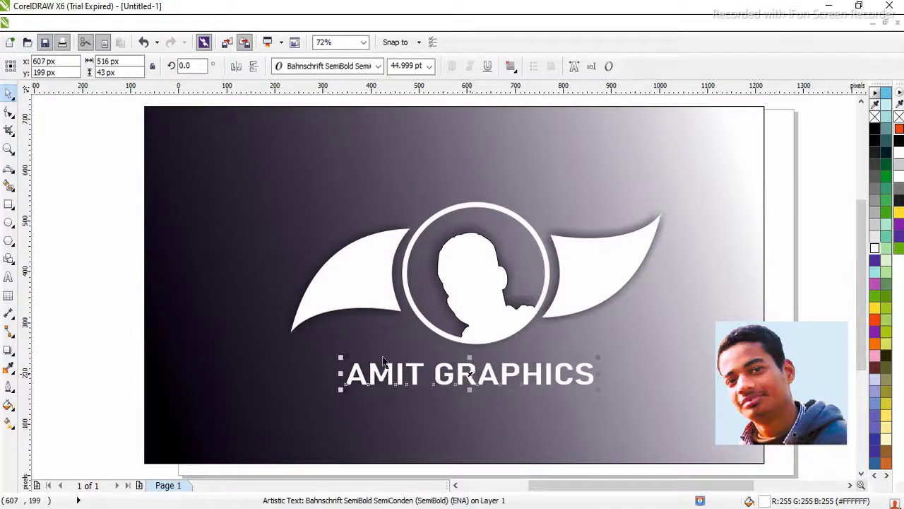
click(294, 345)
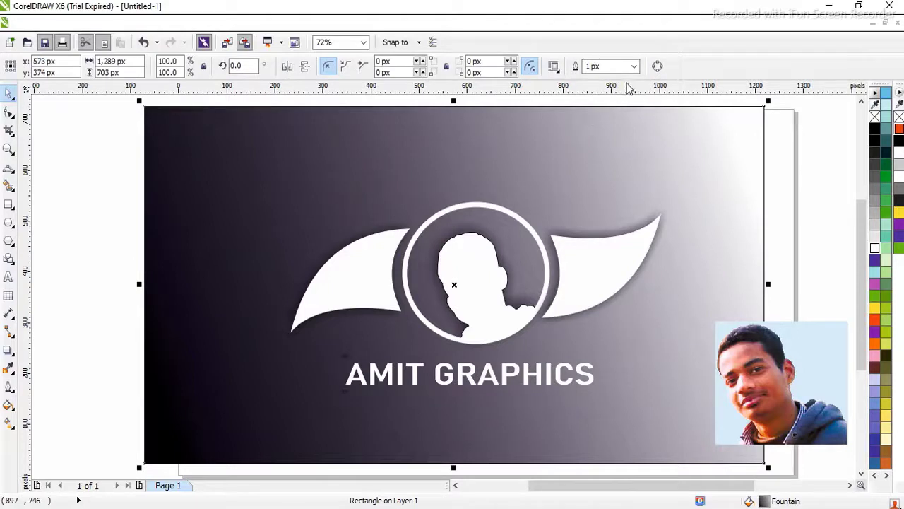
click(634, 65)
click(609, 80)
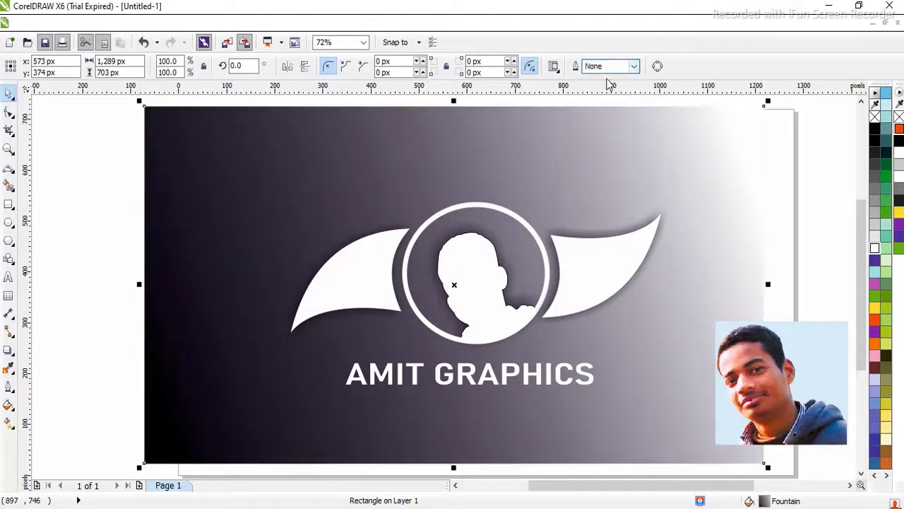
click(116, 305)
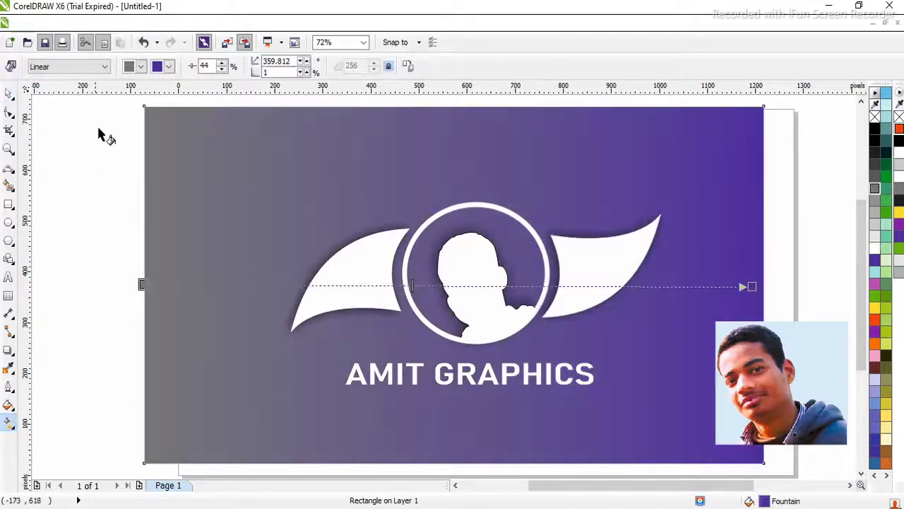
Step: Change the background rectangle's fill to a radial gradient with white at the centre and black at the outer edge
click(106, 66)
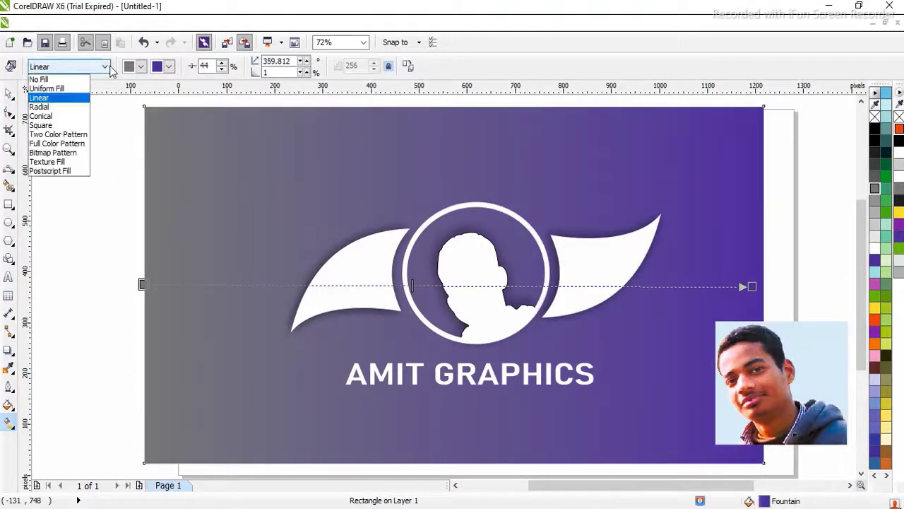
click(49, 106)
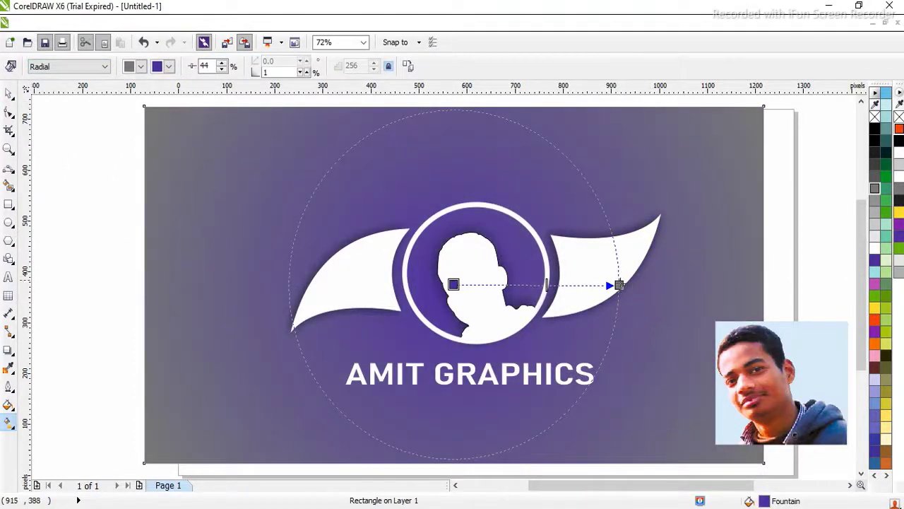
click(620, 286)
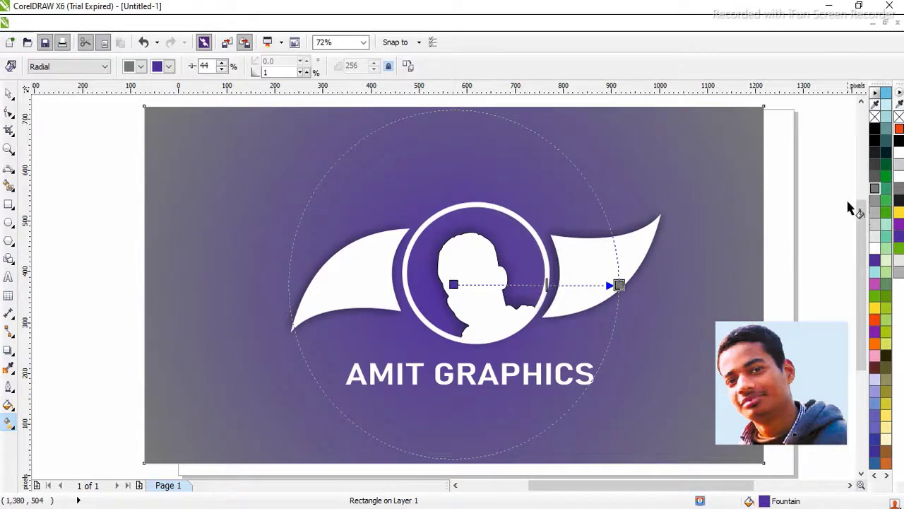
click(874, 130)
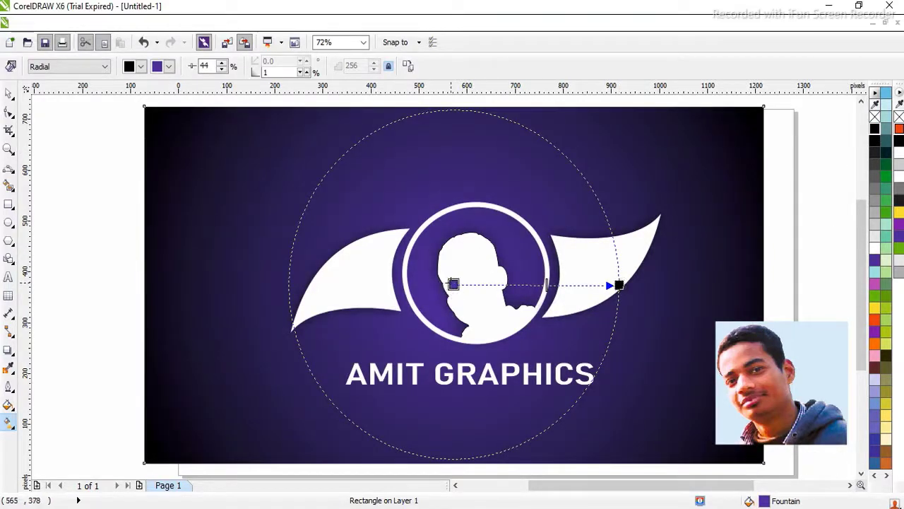
click(876, 252)
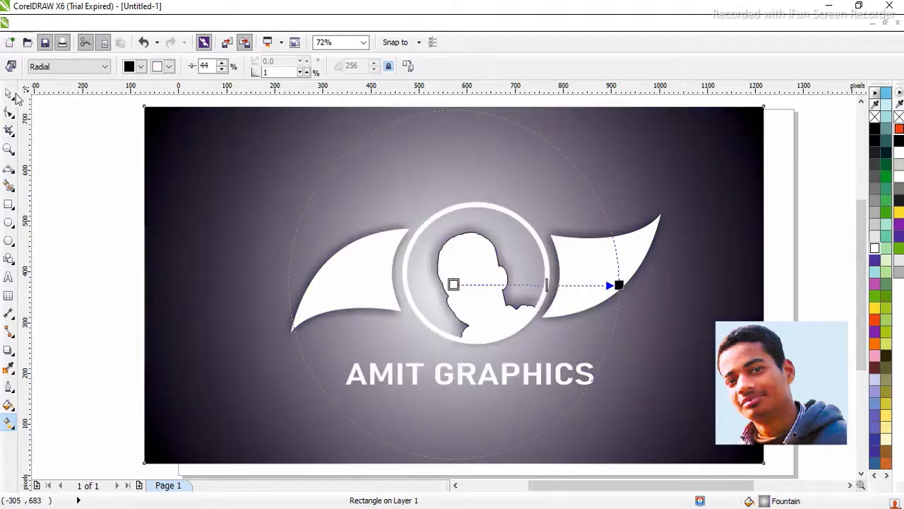
click(10, 95)
click(48, 253)
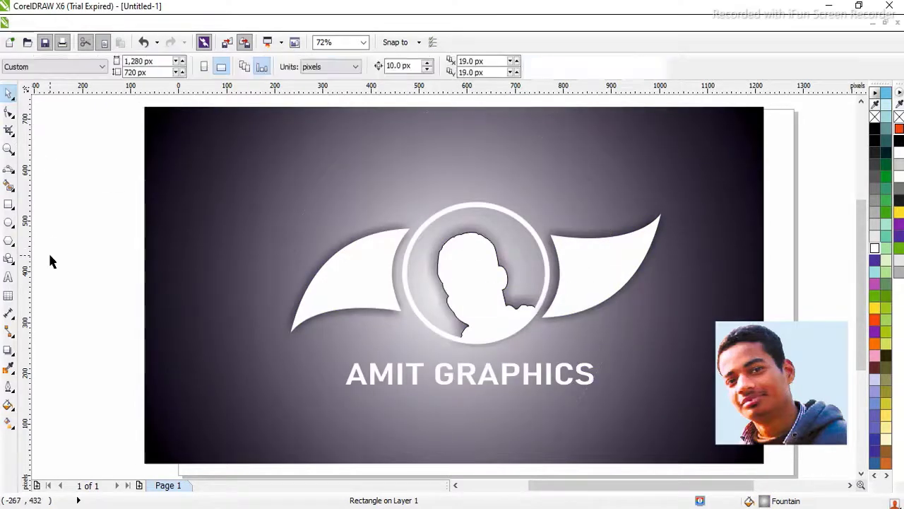
Step: Edit the ellipse's PowerClip contents, set the portrait silhouette's outline width to None, and finish editing the PowerClip
click(484, 331)
click(445, 364)
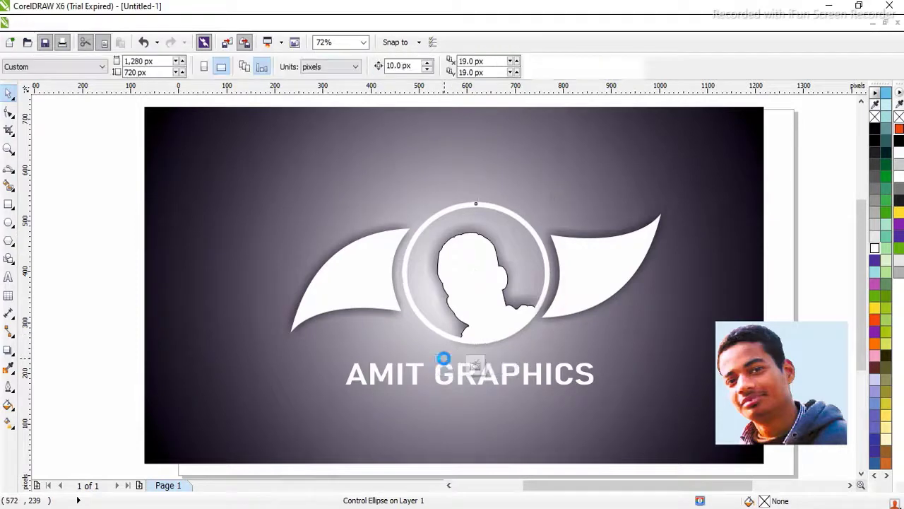
click(522, 336)
key(F12)
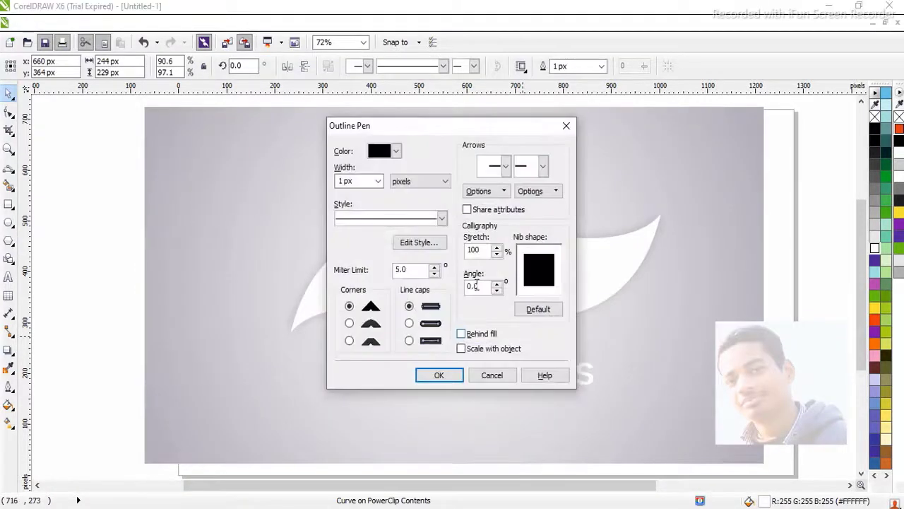
click(378, 181)
click(347, 192)
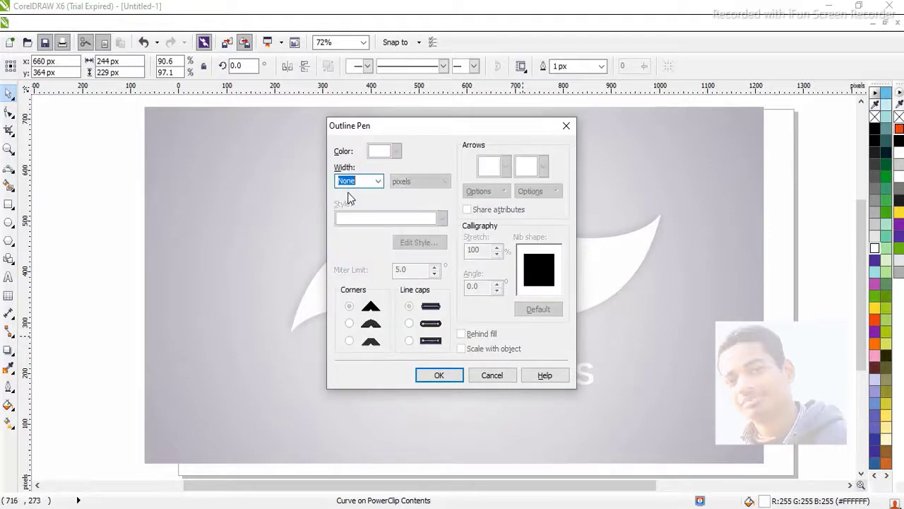
key(Return)
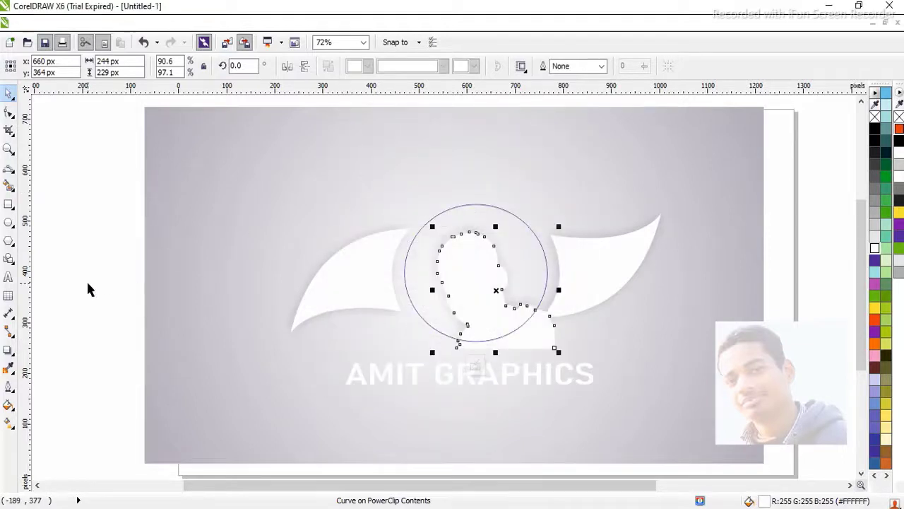
click(473, 365)
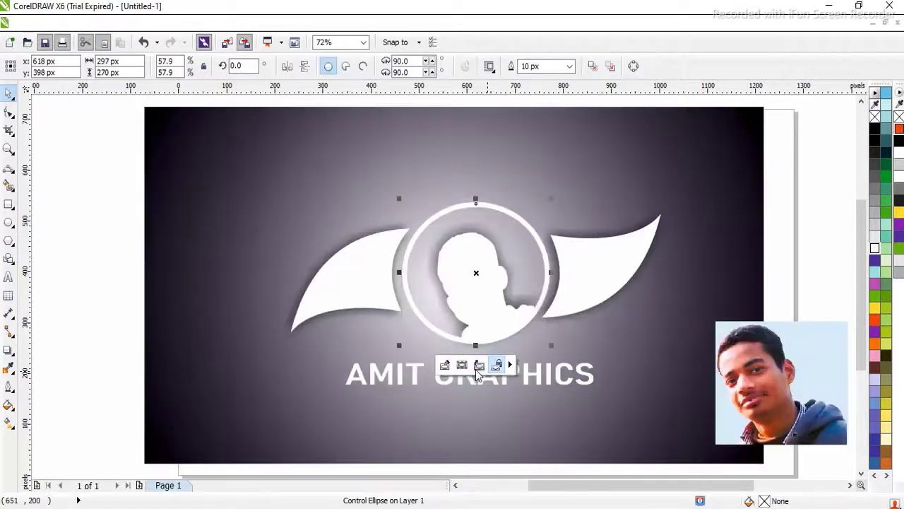
Step: Delete the reference portrait photo overlapping the background's lower right corner
click(159, 337)
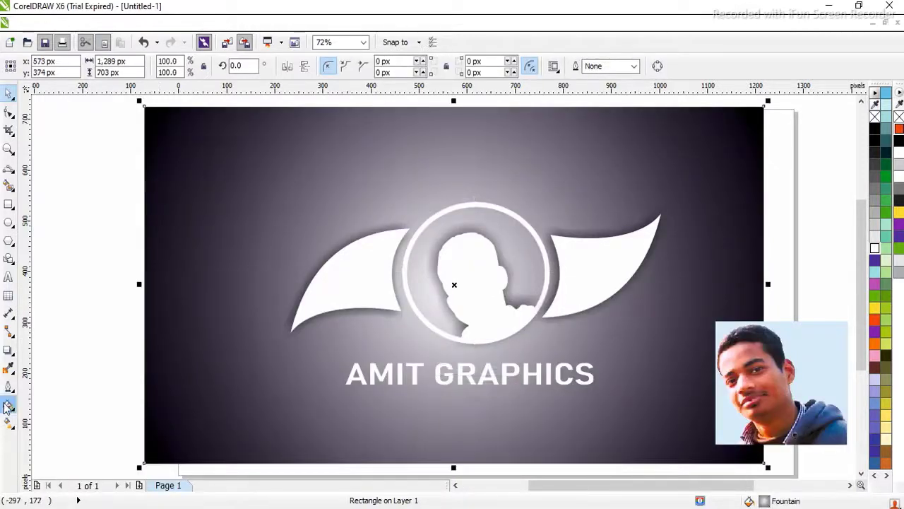
click(69, 375)
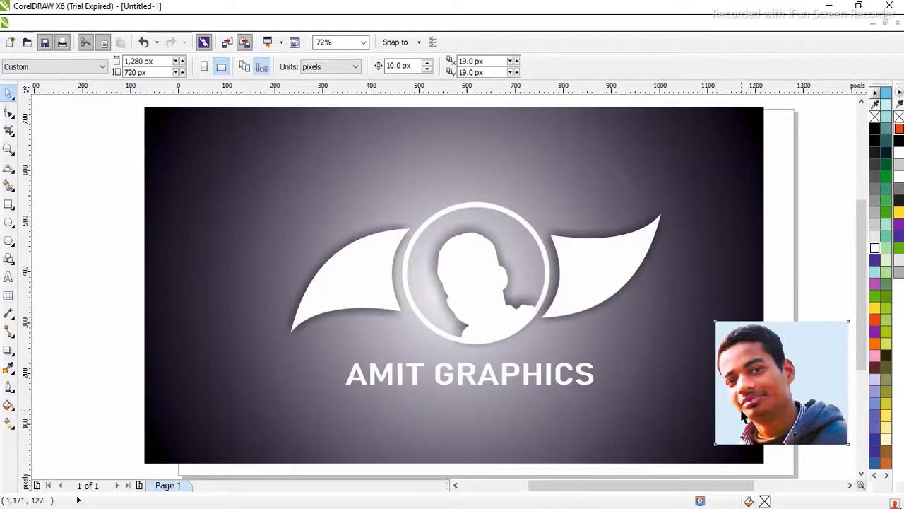
drag(742, 419, 758, 404)
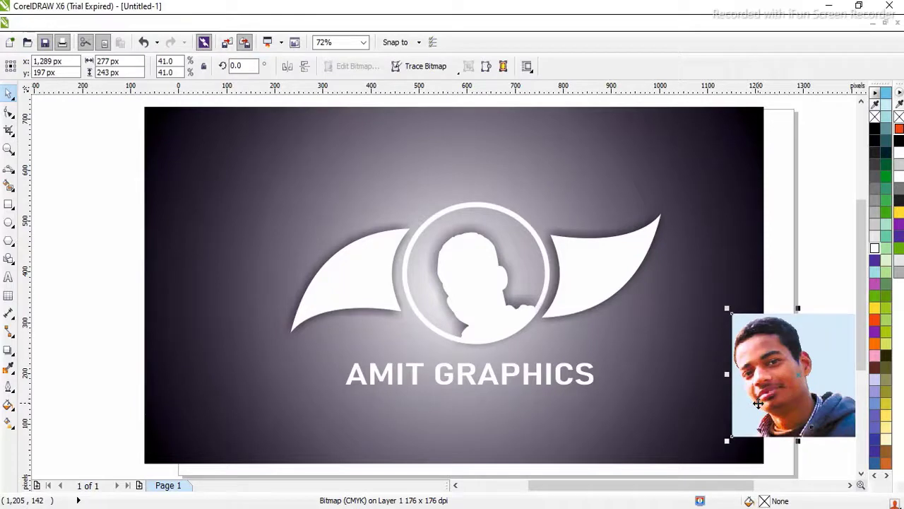
key(Delete)
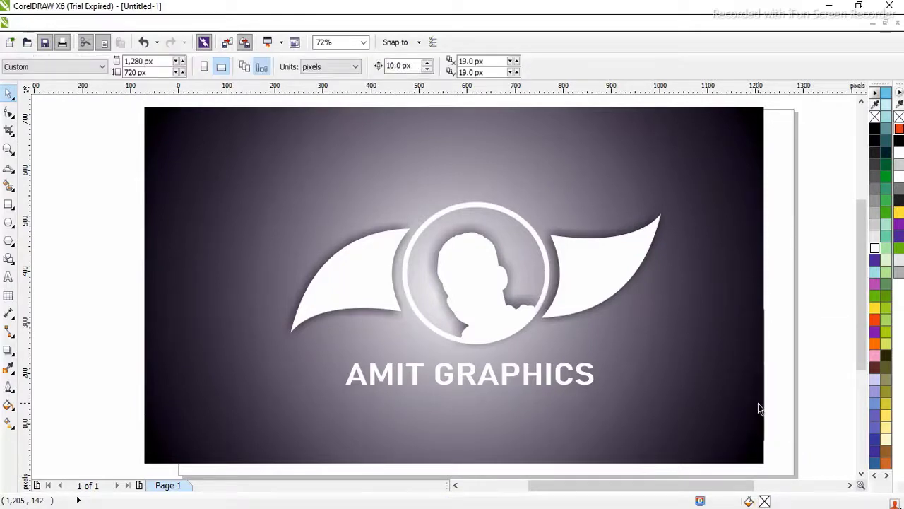
Step: Group the two wings and the ellipse with the portrait silhouette into one object
click(542, 315)
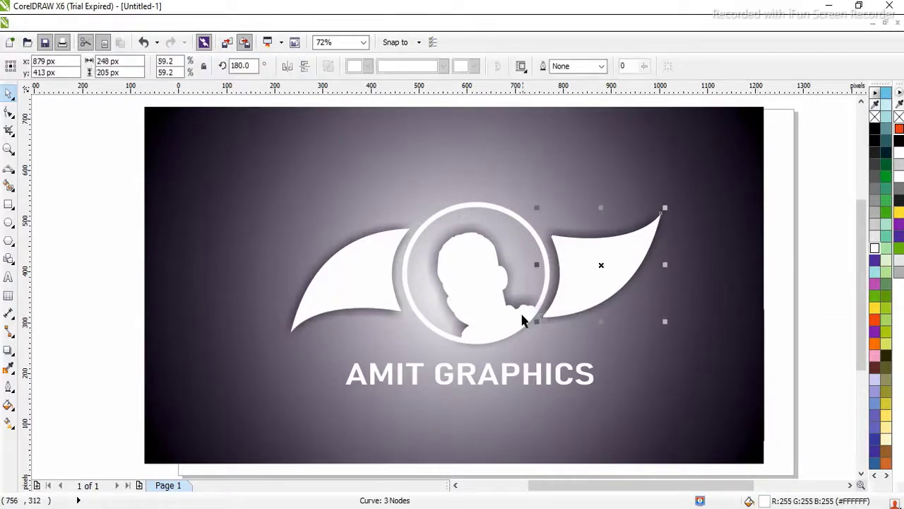
click(471, 311)
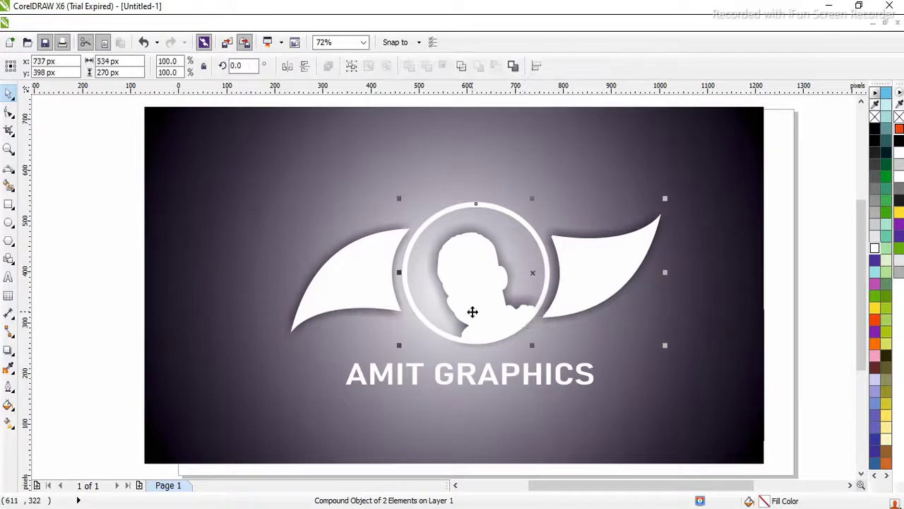
shift+click(375, 305)
key(ctrl+g)
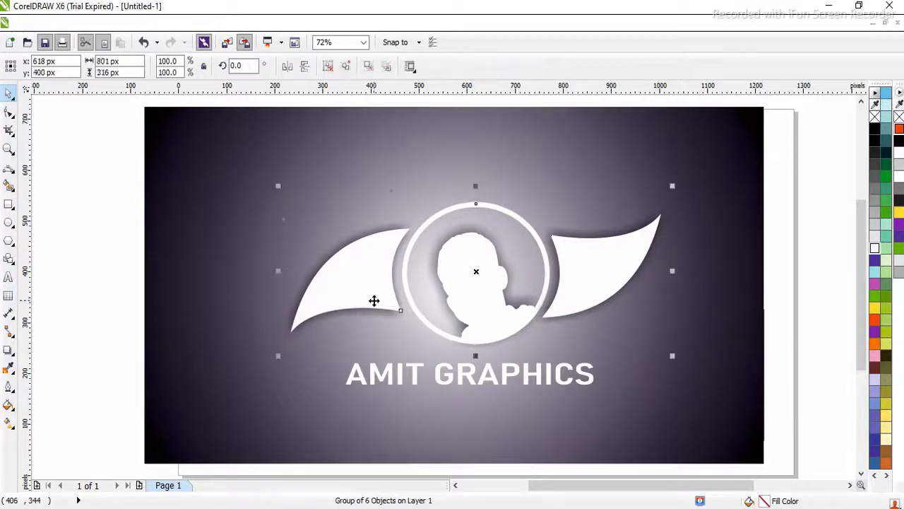
Step: Move the AMIT GRAPHICS text up closer beneath the ellipse, to about y 219 px
click(393, 381)
mouse_move(394, 382)
mouse_down()
mouse_move(385, 366)
mouse_move(396, 366)
mouse_up()
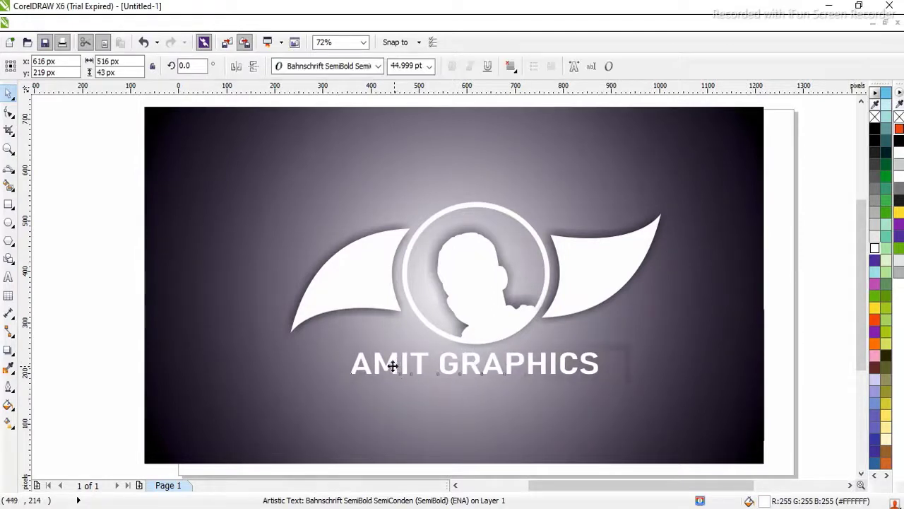
click(139, 372)
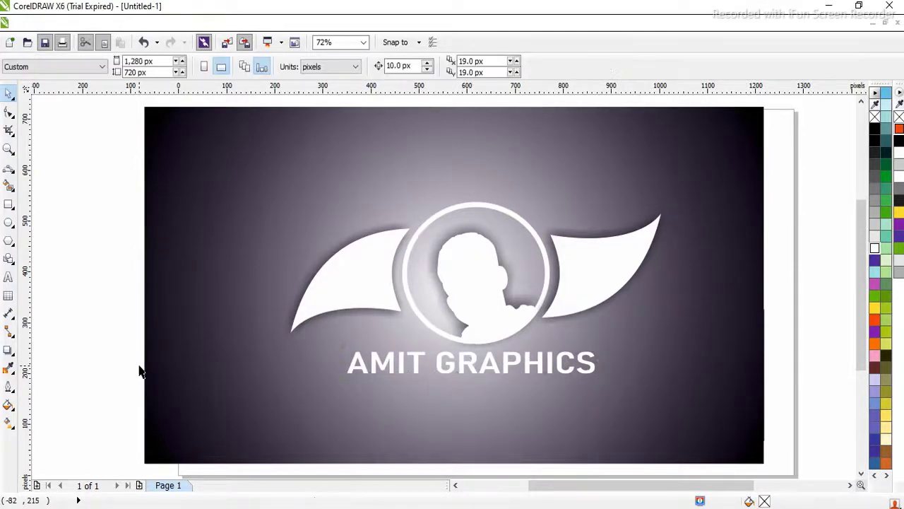